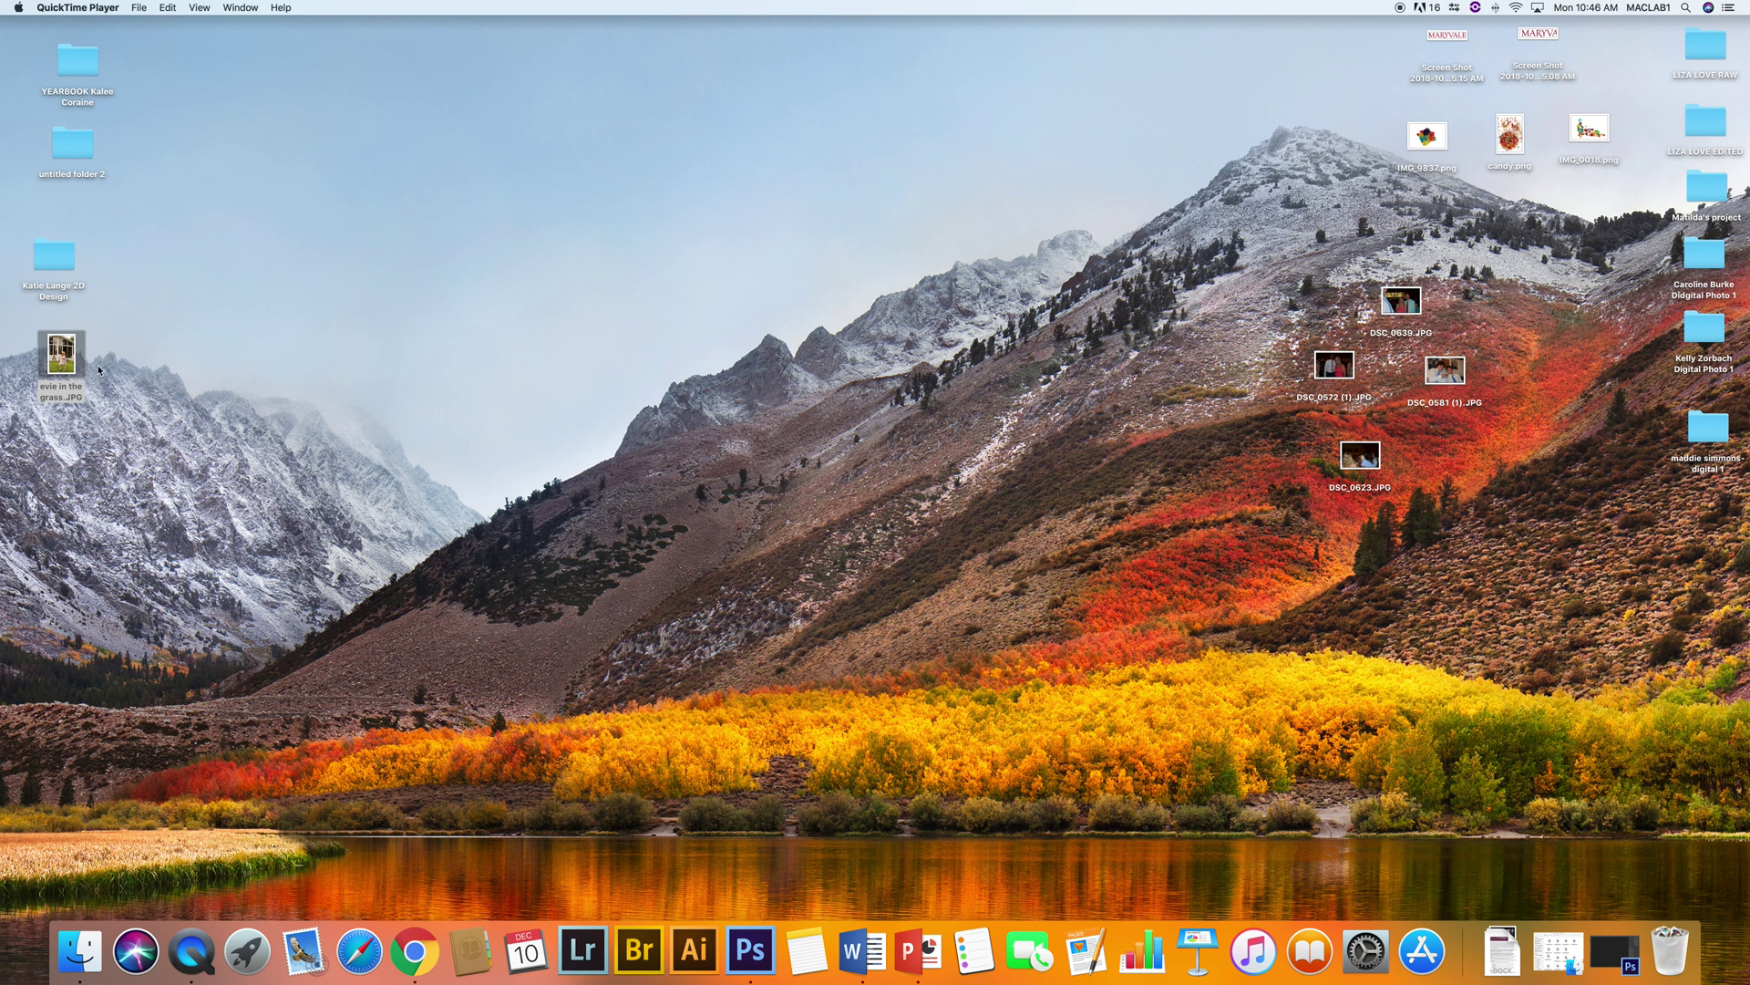
# Open the desktop photo of the girl in the grass in Photoshop and convert its Background into the editable layer Layer 0
pyautogui.moveTo(69, 359); pyautogui.dragTo(338, 160)
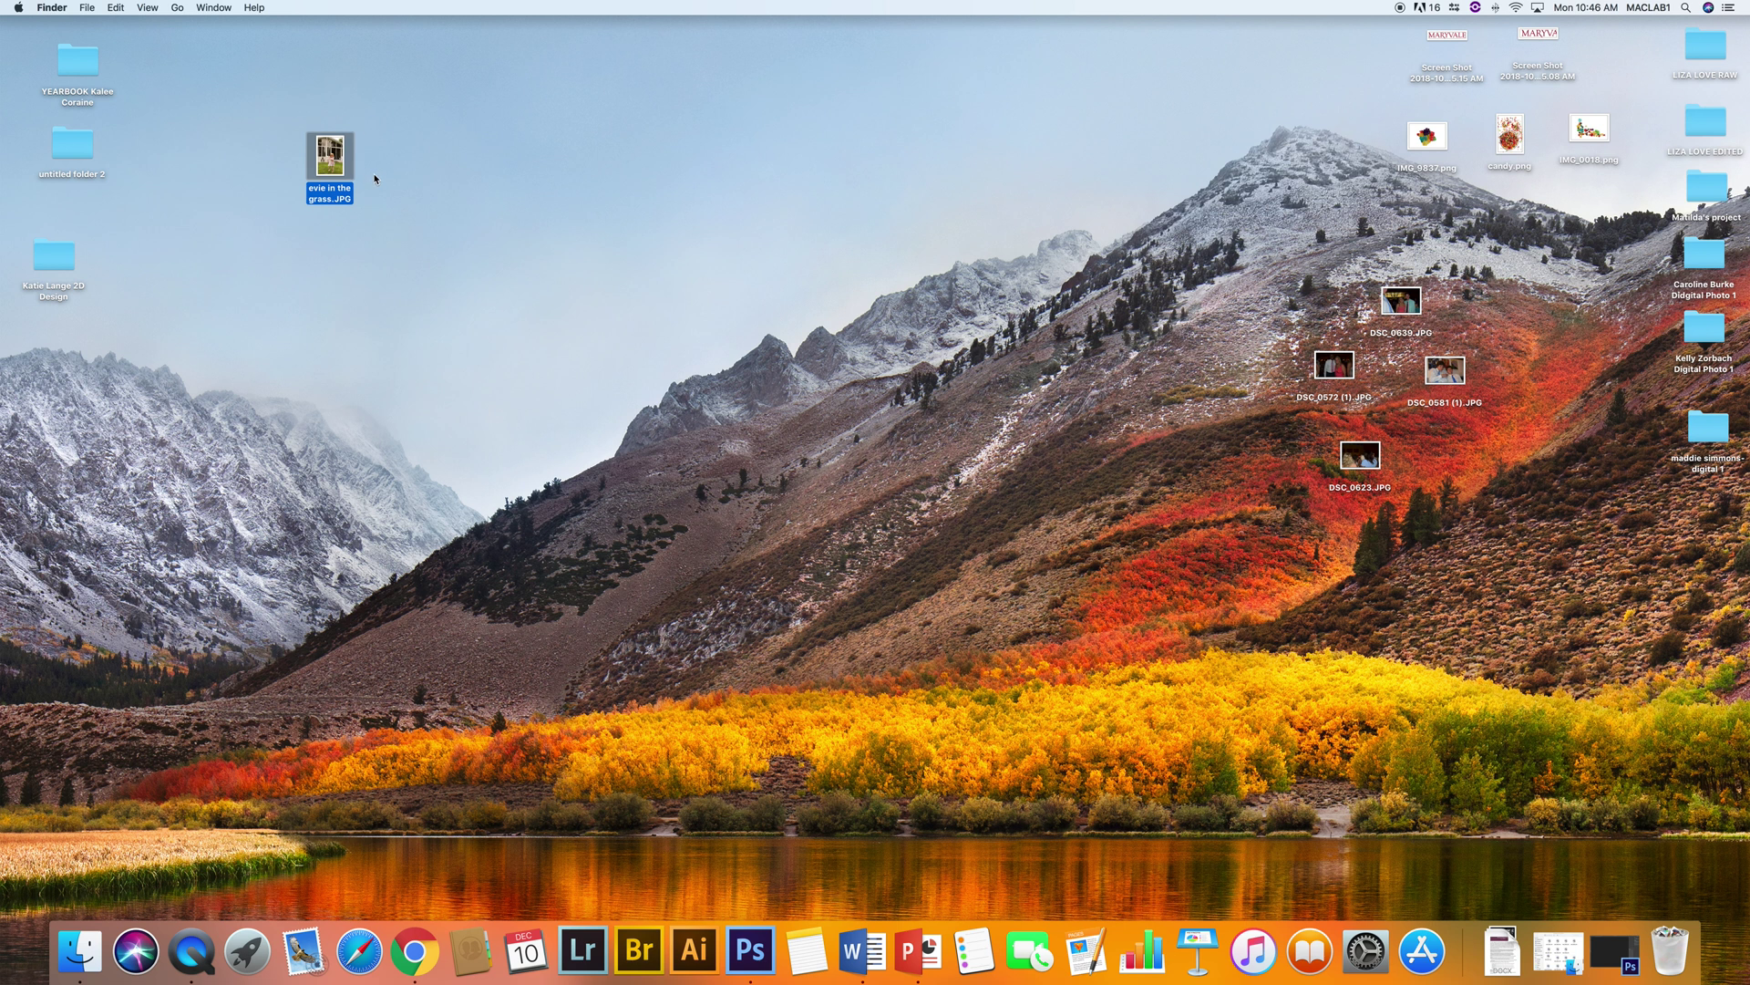
pyautogui.moveTo(334, 167); pyautogui.dragTo(758, 963)
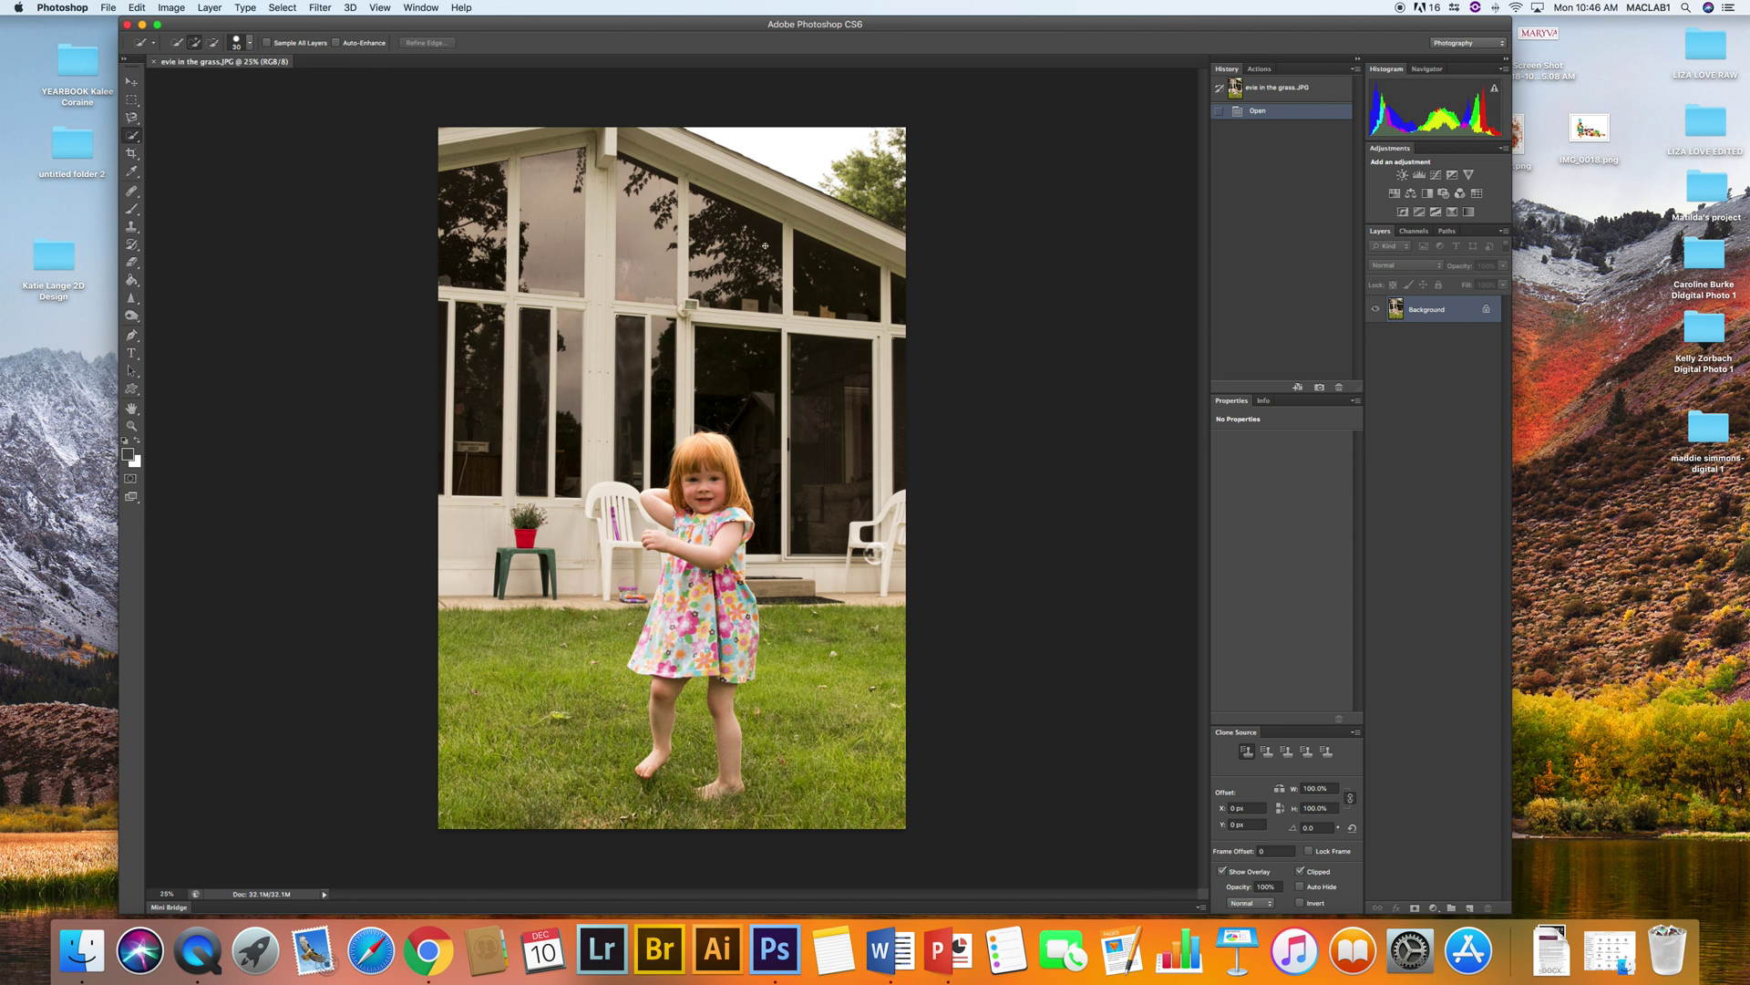
pyautogui.doubleClick(1431, 311)
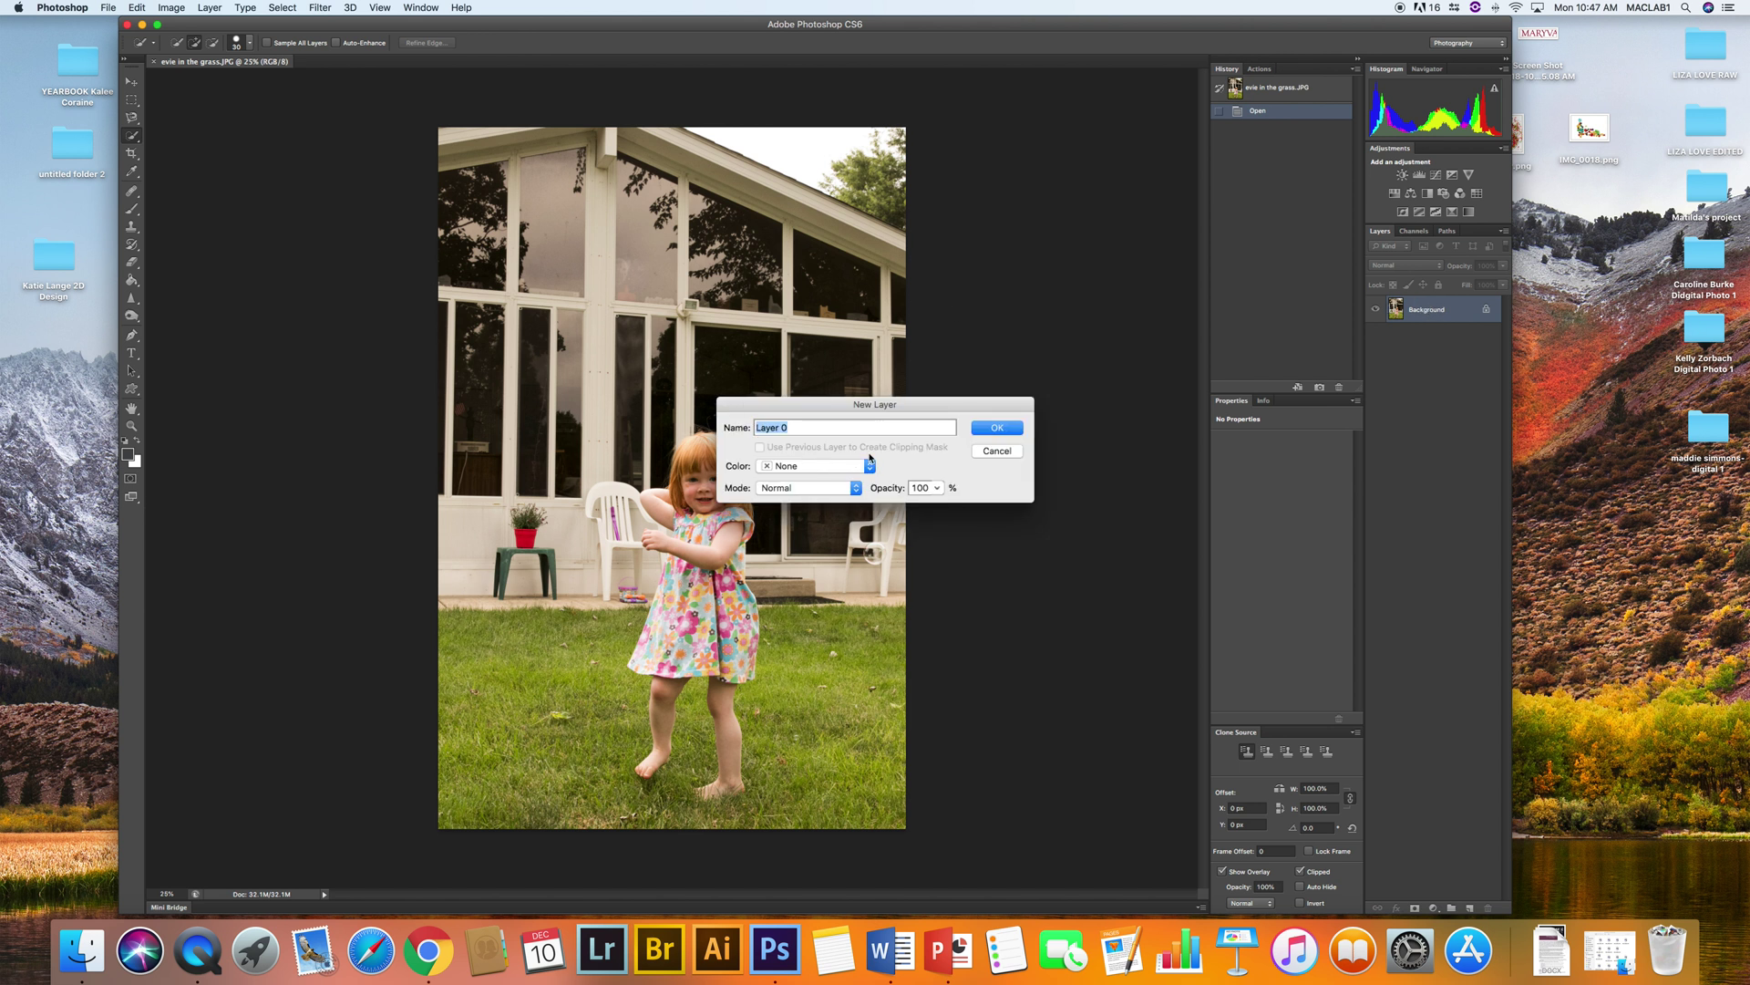
pyautogui.click(986, 432)
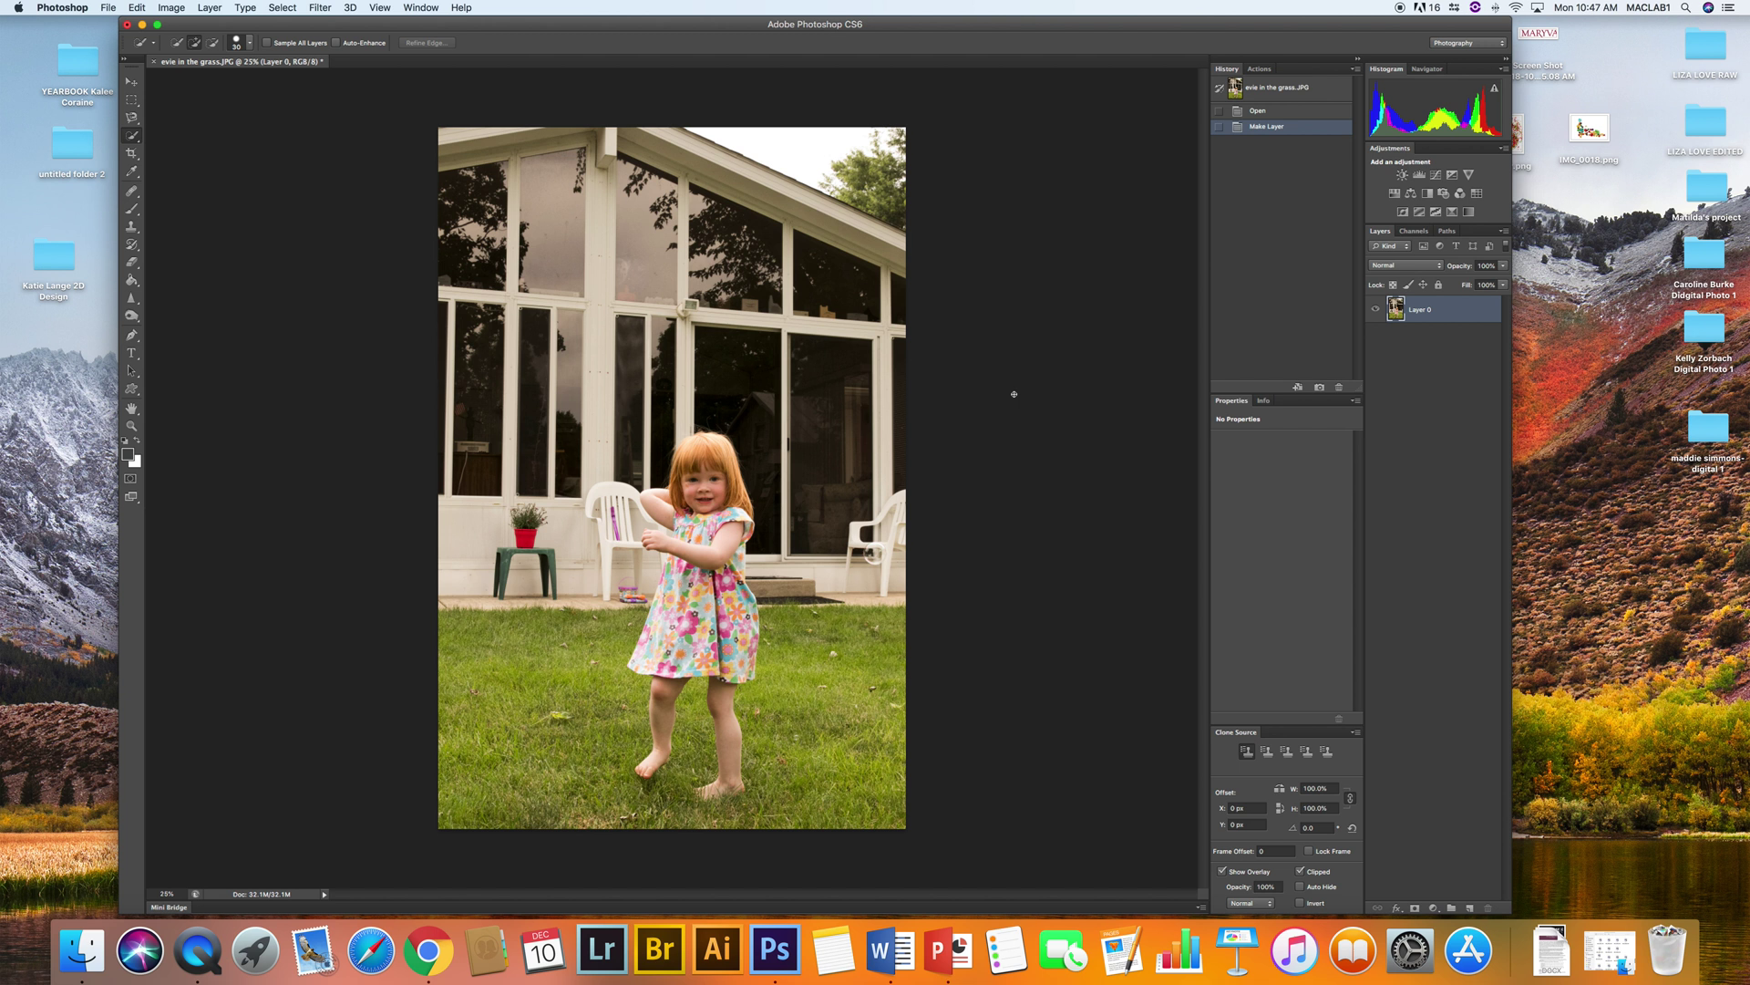
# Select the girl's head, dress, arms and legs with the Quick Selection tool in add mode
pyautogui.click(131, 81)
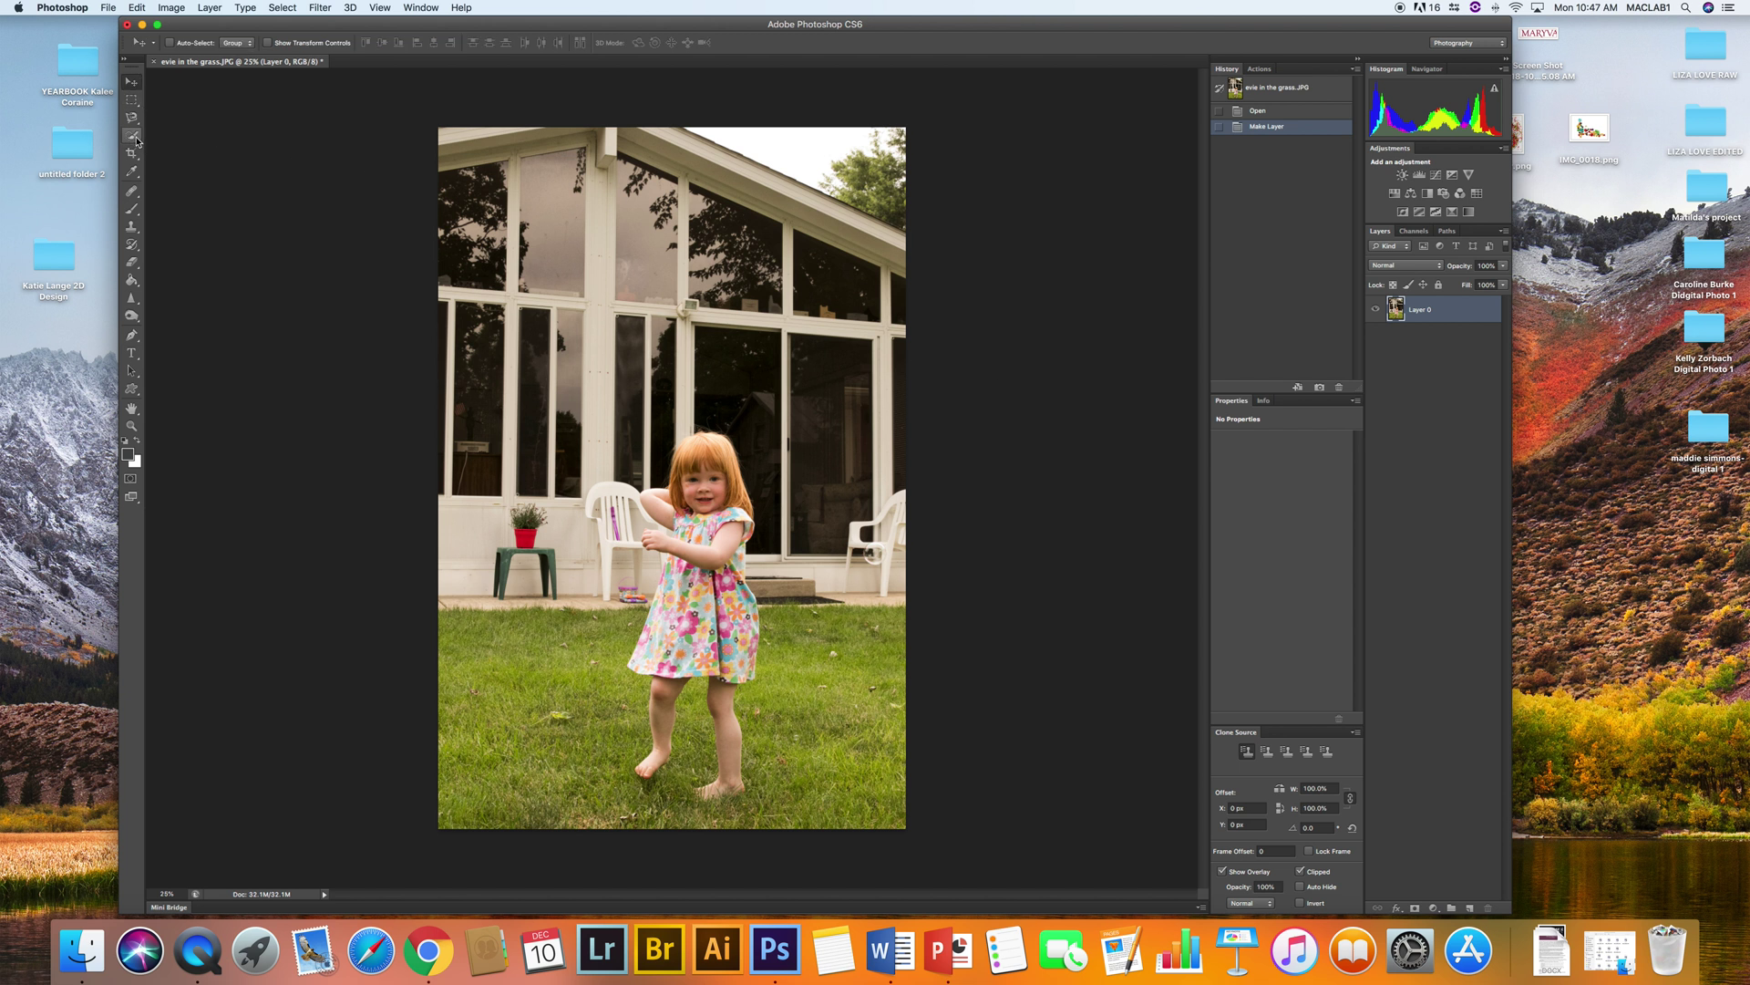
pyautogui.click(134, 136)
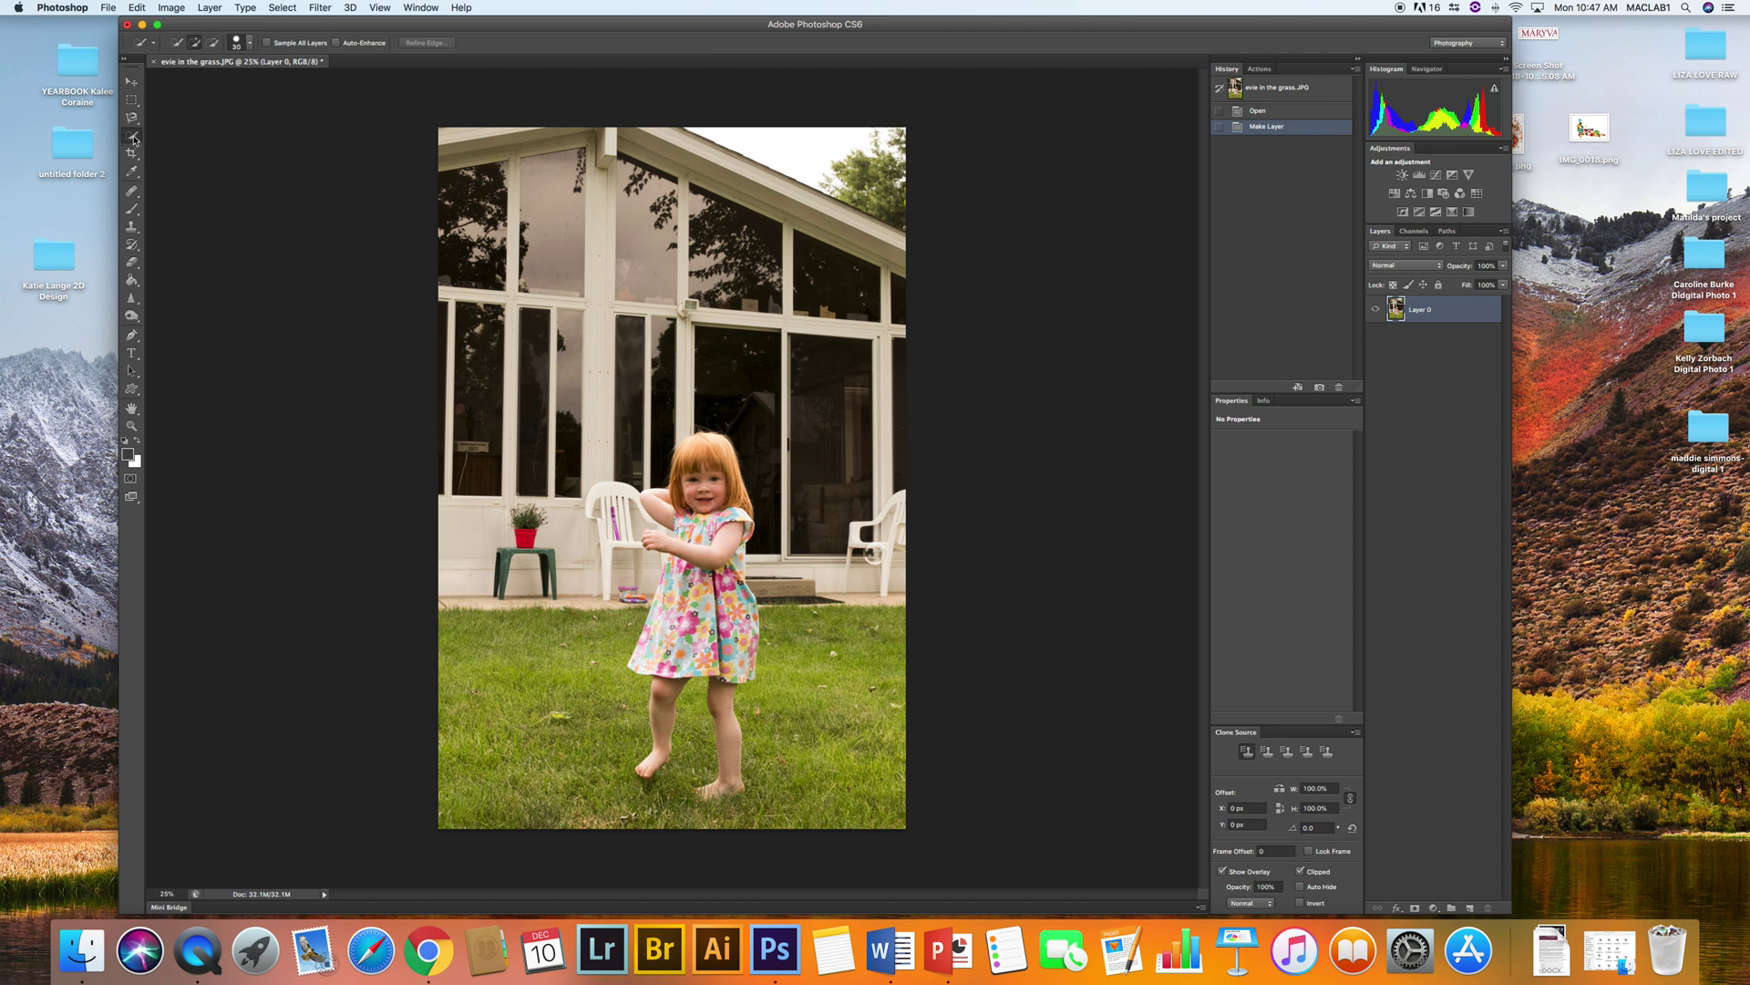
pyautogui.click(195, 43)
pyautogui.moveTo(717, 501)
pyautogui.mouseDown()
pyautogui.moveTo(692, 456)
pyautogui.moveTo(648, 538)
pyautogui.moveTo(666, 506)
pyautogui.moveTo(703, 536)
pyautogui.moveTo(695, 597)
pyautogui.moveTo(661, 633)
pyautogui.moveTo(659, 602)
pyautogui.moveTo(661, 666)
pyautogui.moveTo(720, 639)
pyautogui.moveTo(740, 652)
pyautogui.mouseUp()
pyautogui.moveTo(726, 687)
pyautogui.mouseDown()
pyautogui.moveTo(728, 765)
pyautogui.moveTo(740, 790)
pyautogui.mouseUp()
pyautogui.moveTo(672, 670); pyautogui.dragTo(654, 775)
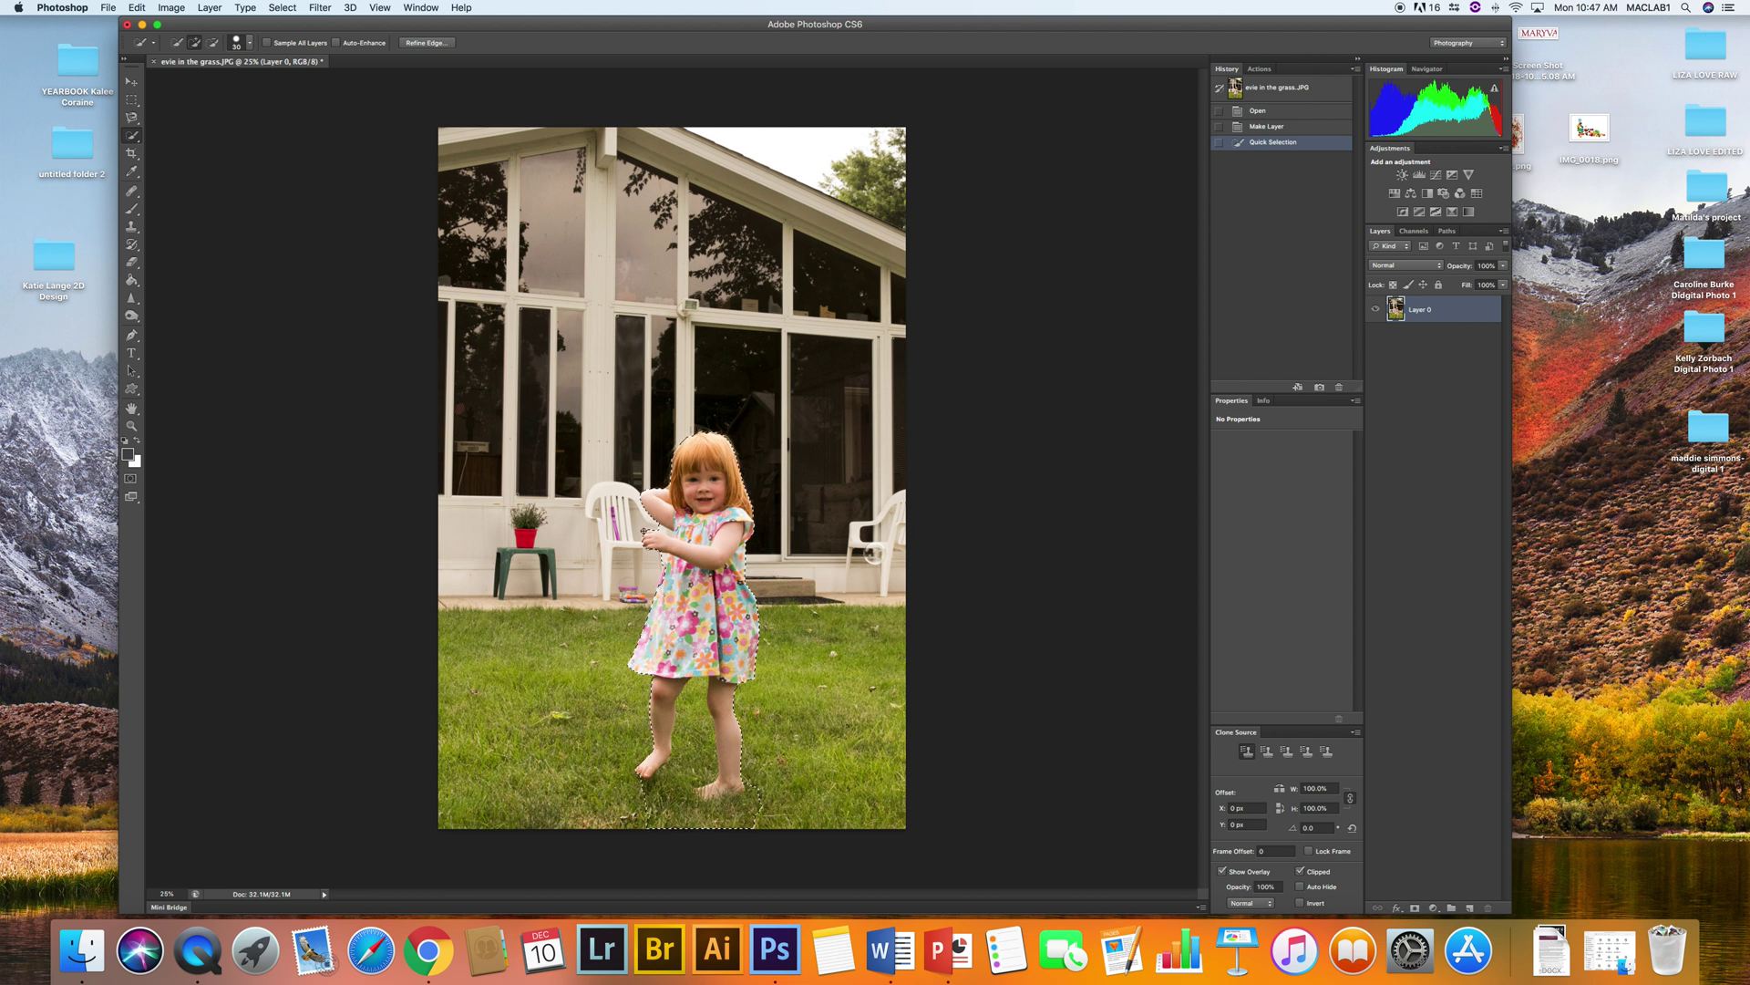
pyautogui.moveTo(662, 547); pyautogui.dragTo(653, 534)
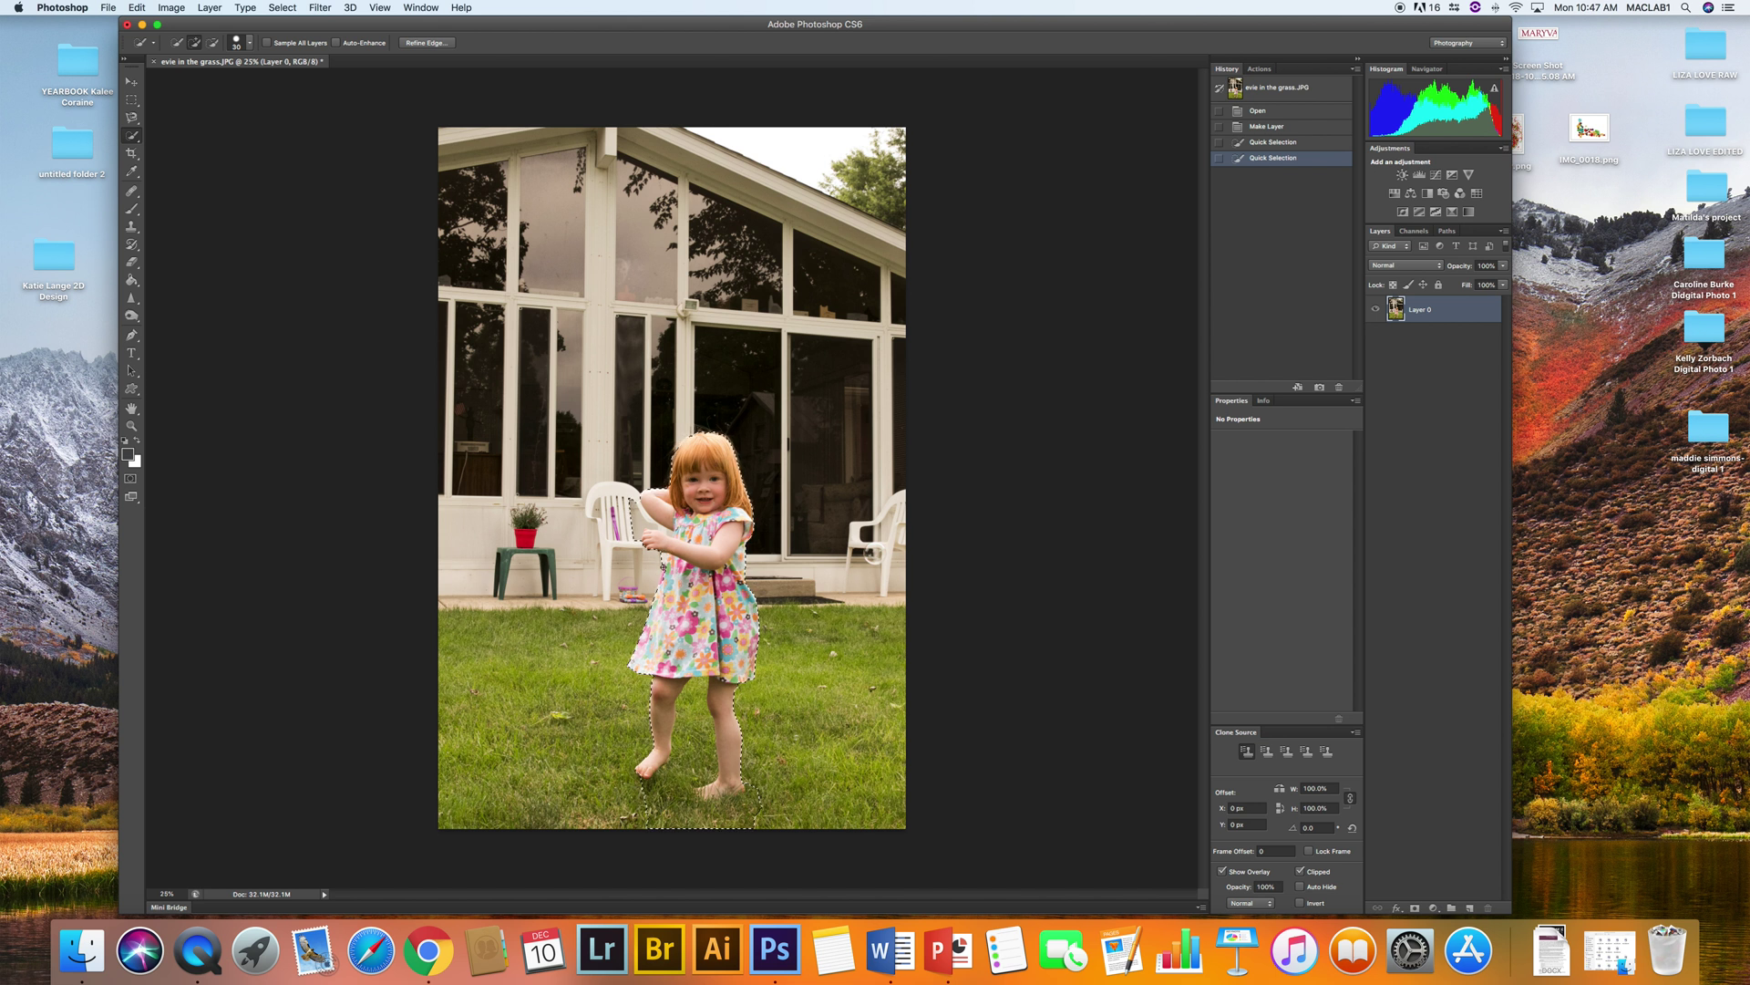
pyautogui.moveTo(662, 582); pyautogui.dragTo(660, 580)
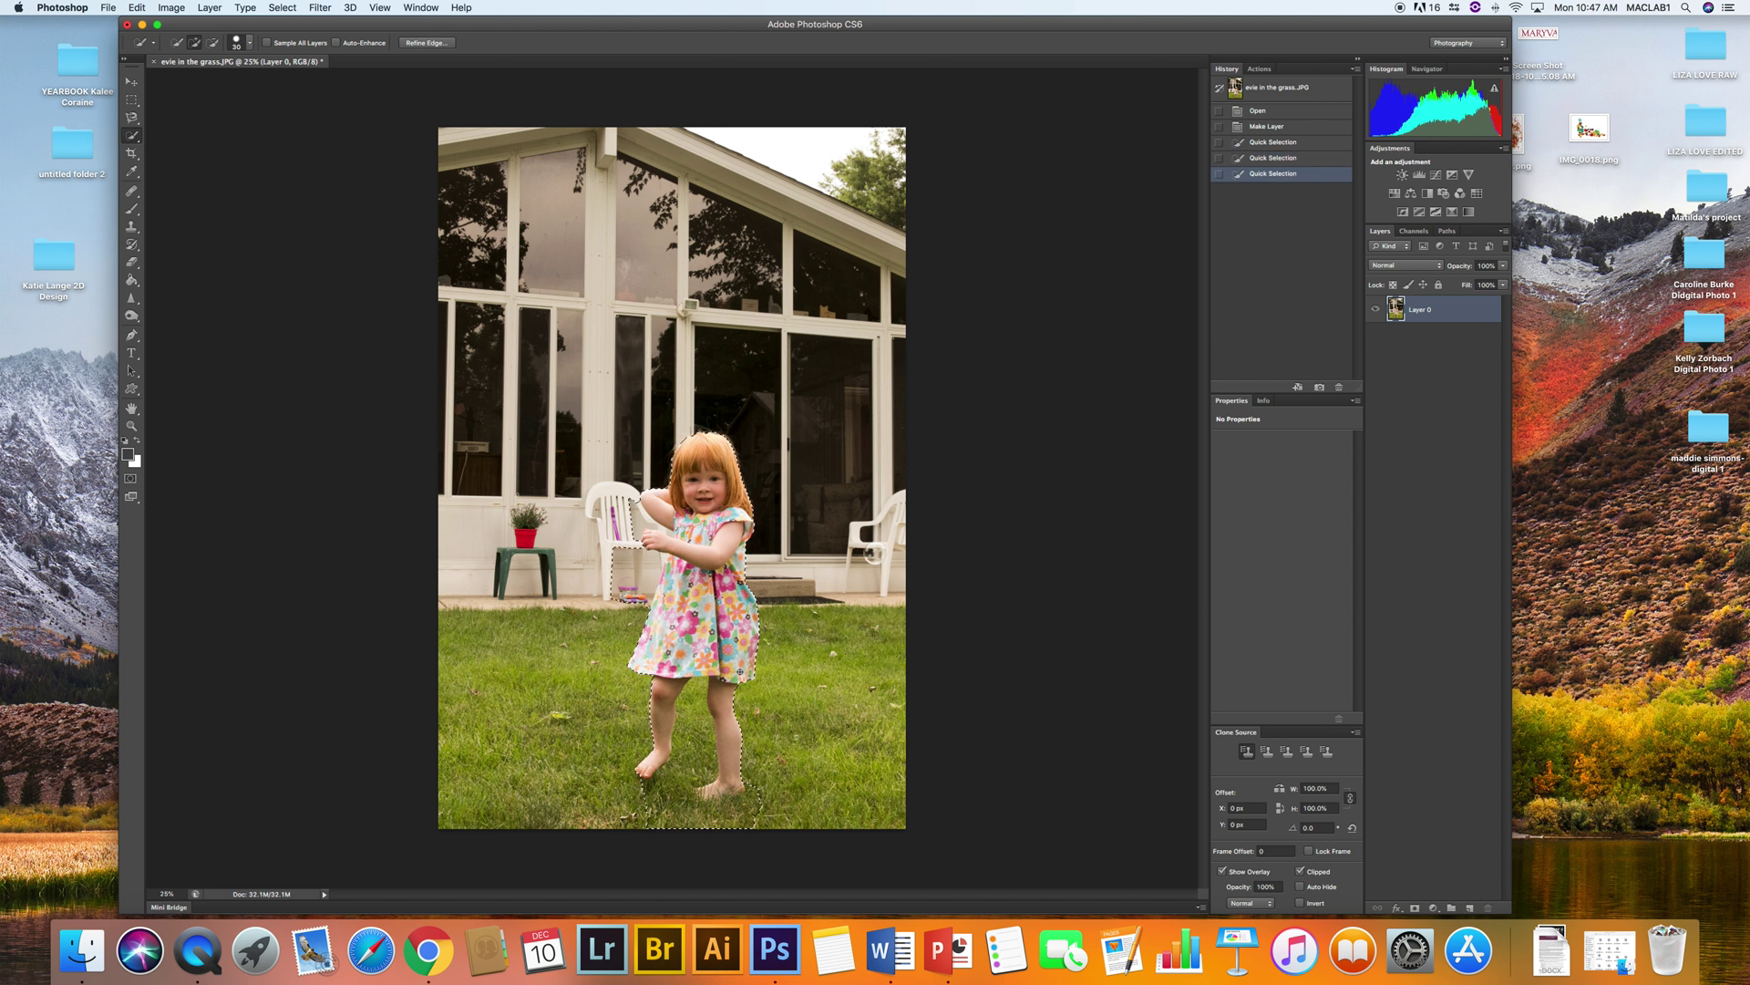
# Subtract the chair area beside the arm and the grass between the legs from the selection, and touch up the foot area
pyautogui.click(212, 43)
pyautogui.moveTo(647, 590); pyautogui.dragTo(638, 512)
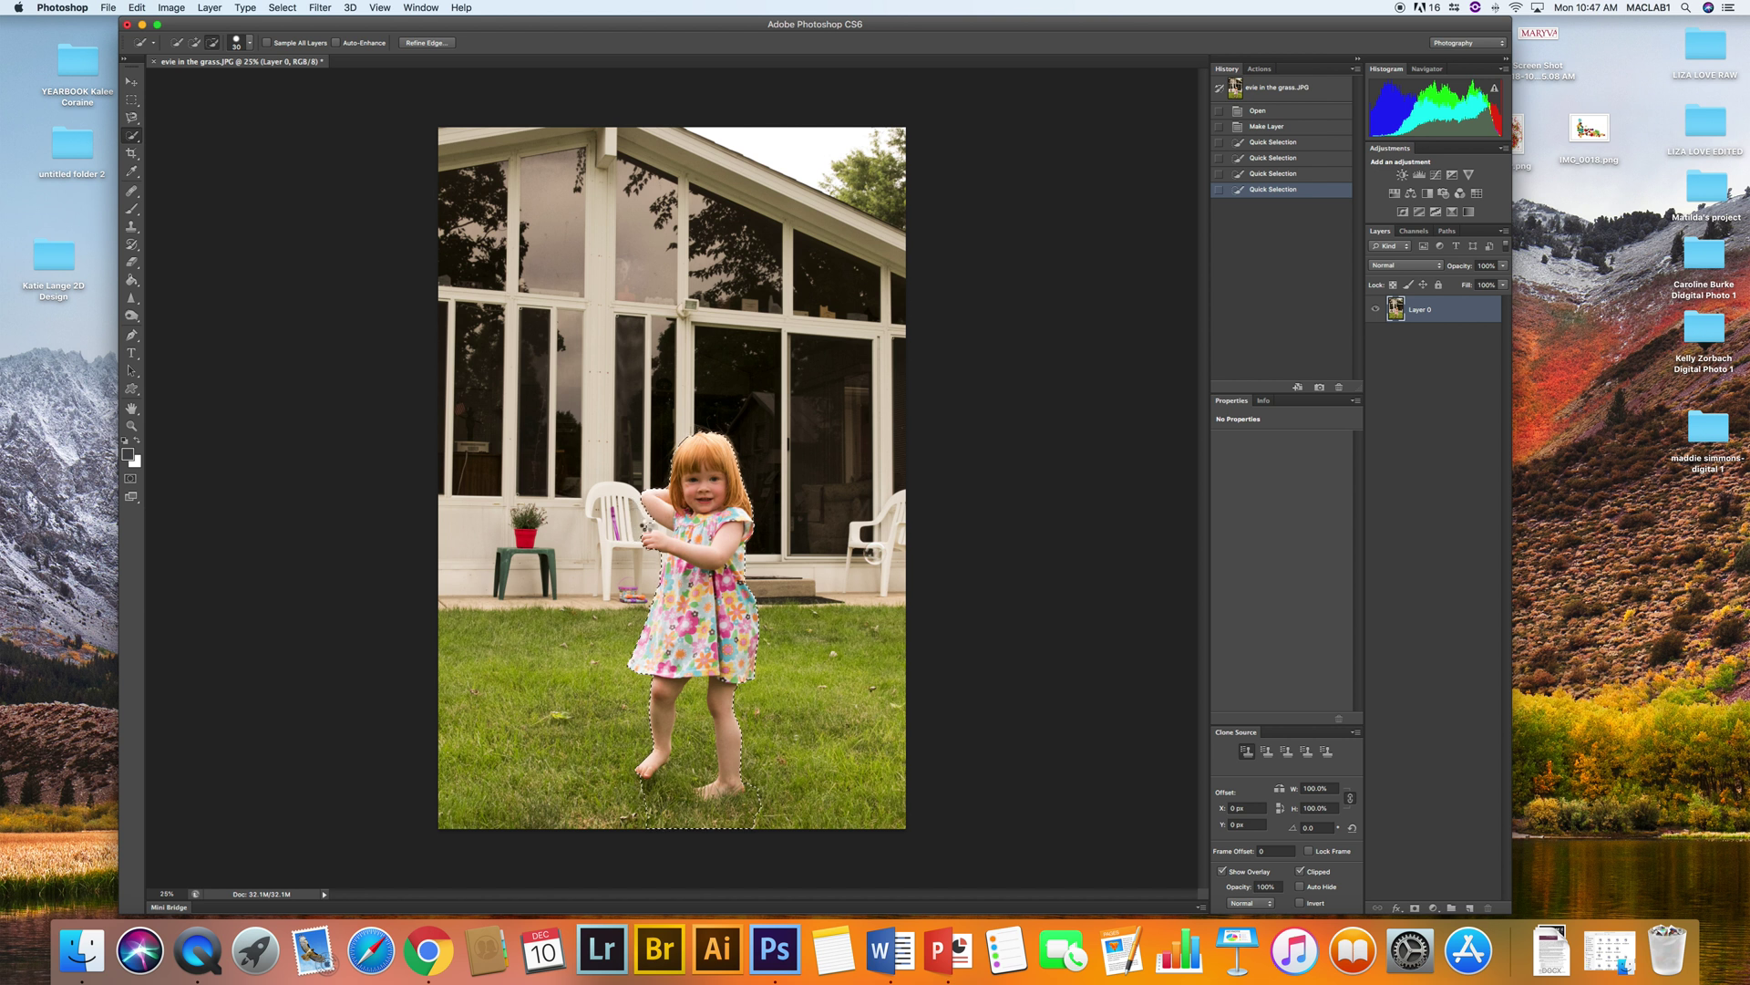
pyautogui.moveTo(646, 527); pyautogui.dragTo(666, 514)
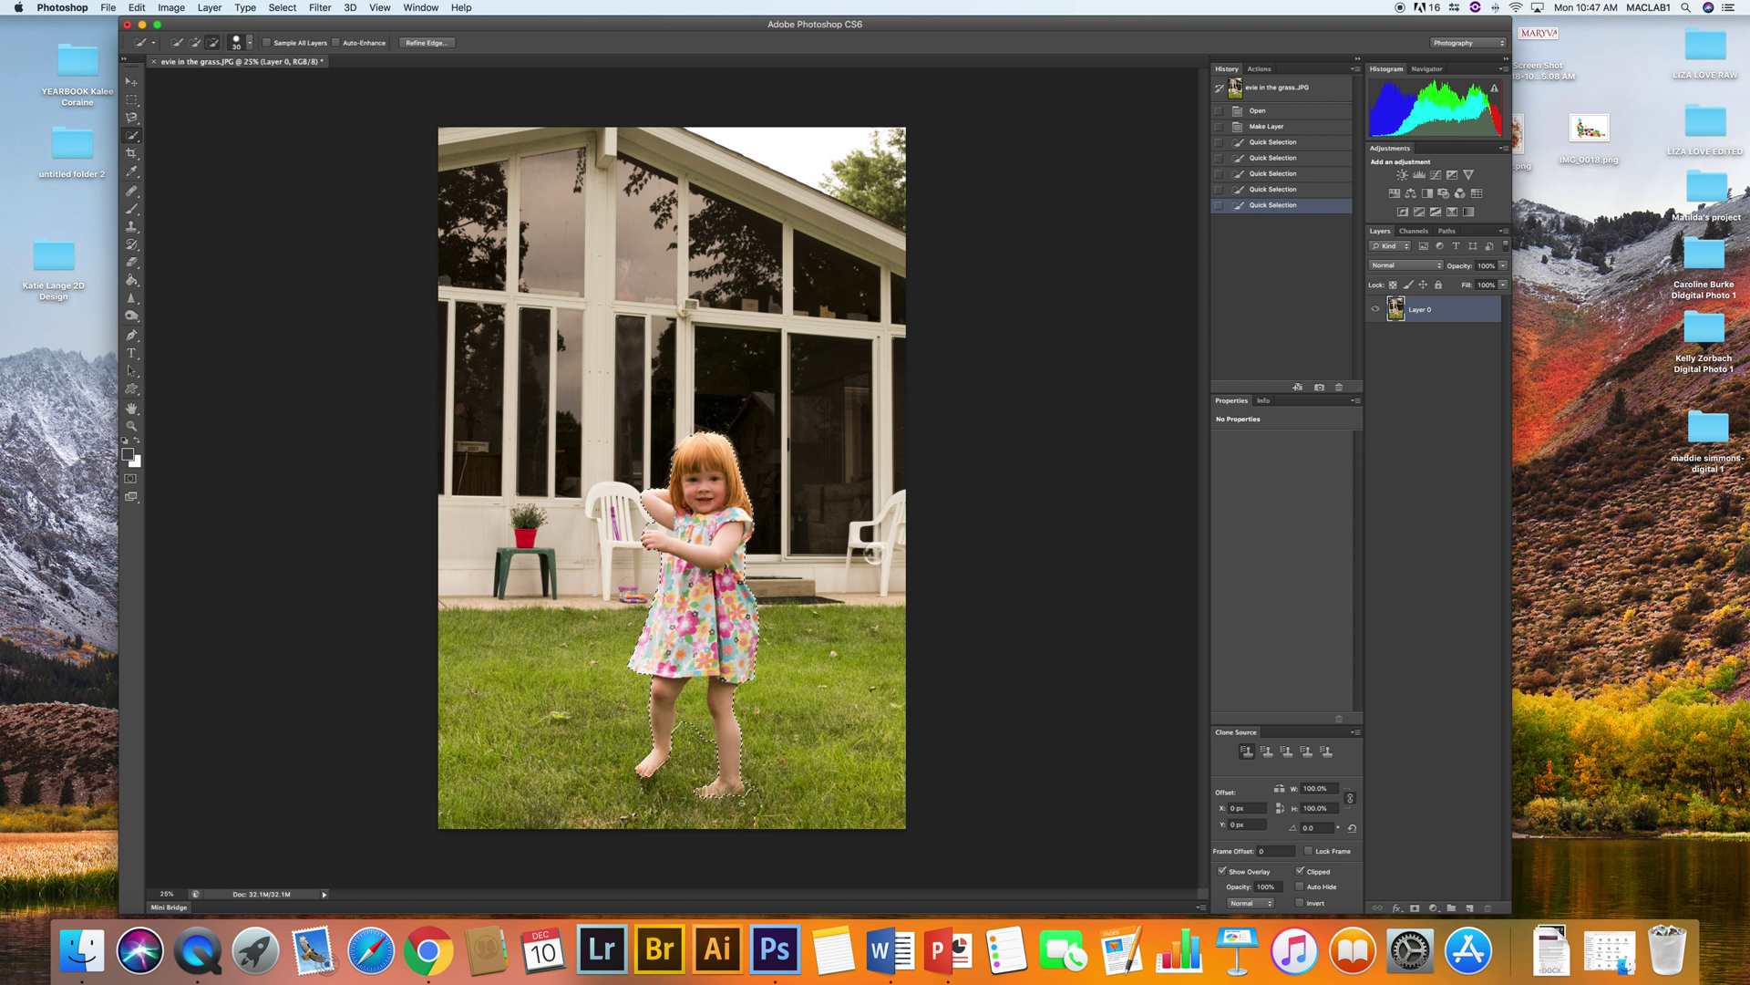
pyautogui.moveTo(697, 729); pyautogui.dragTo(695, 705)
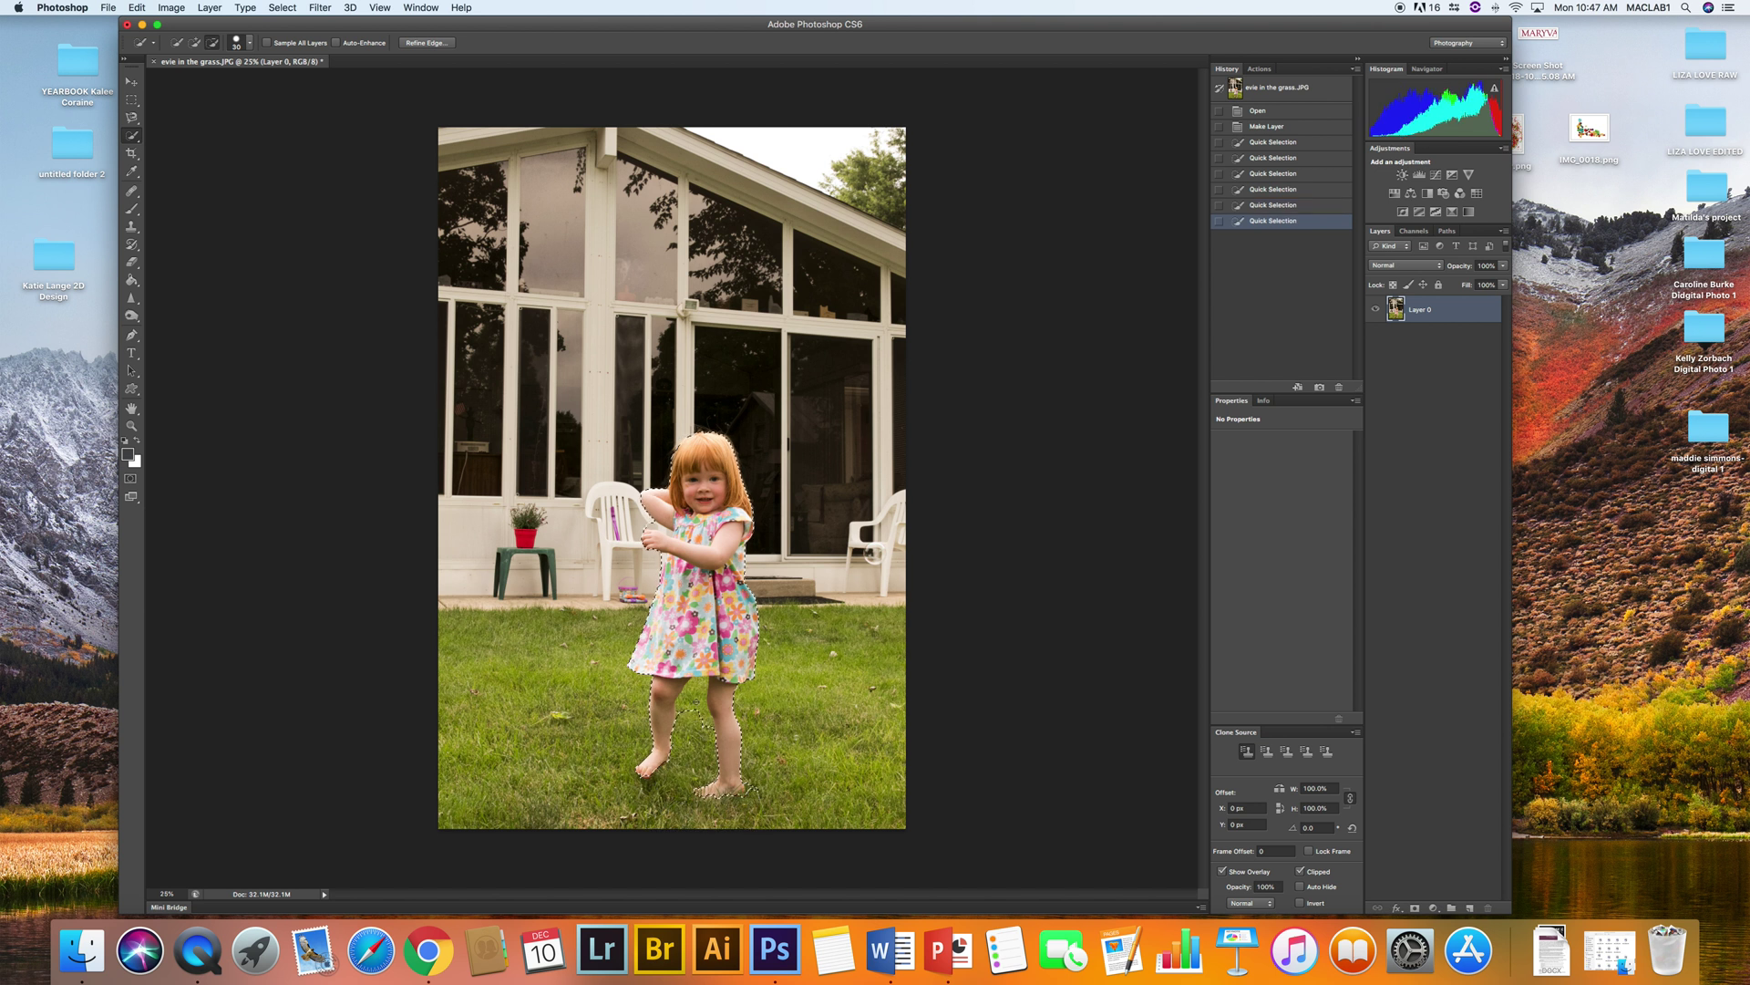
pyautogui.click(697, 691)
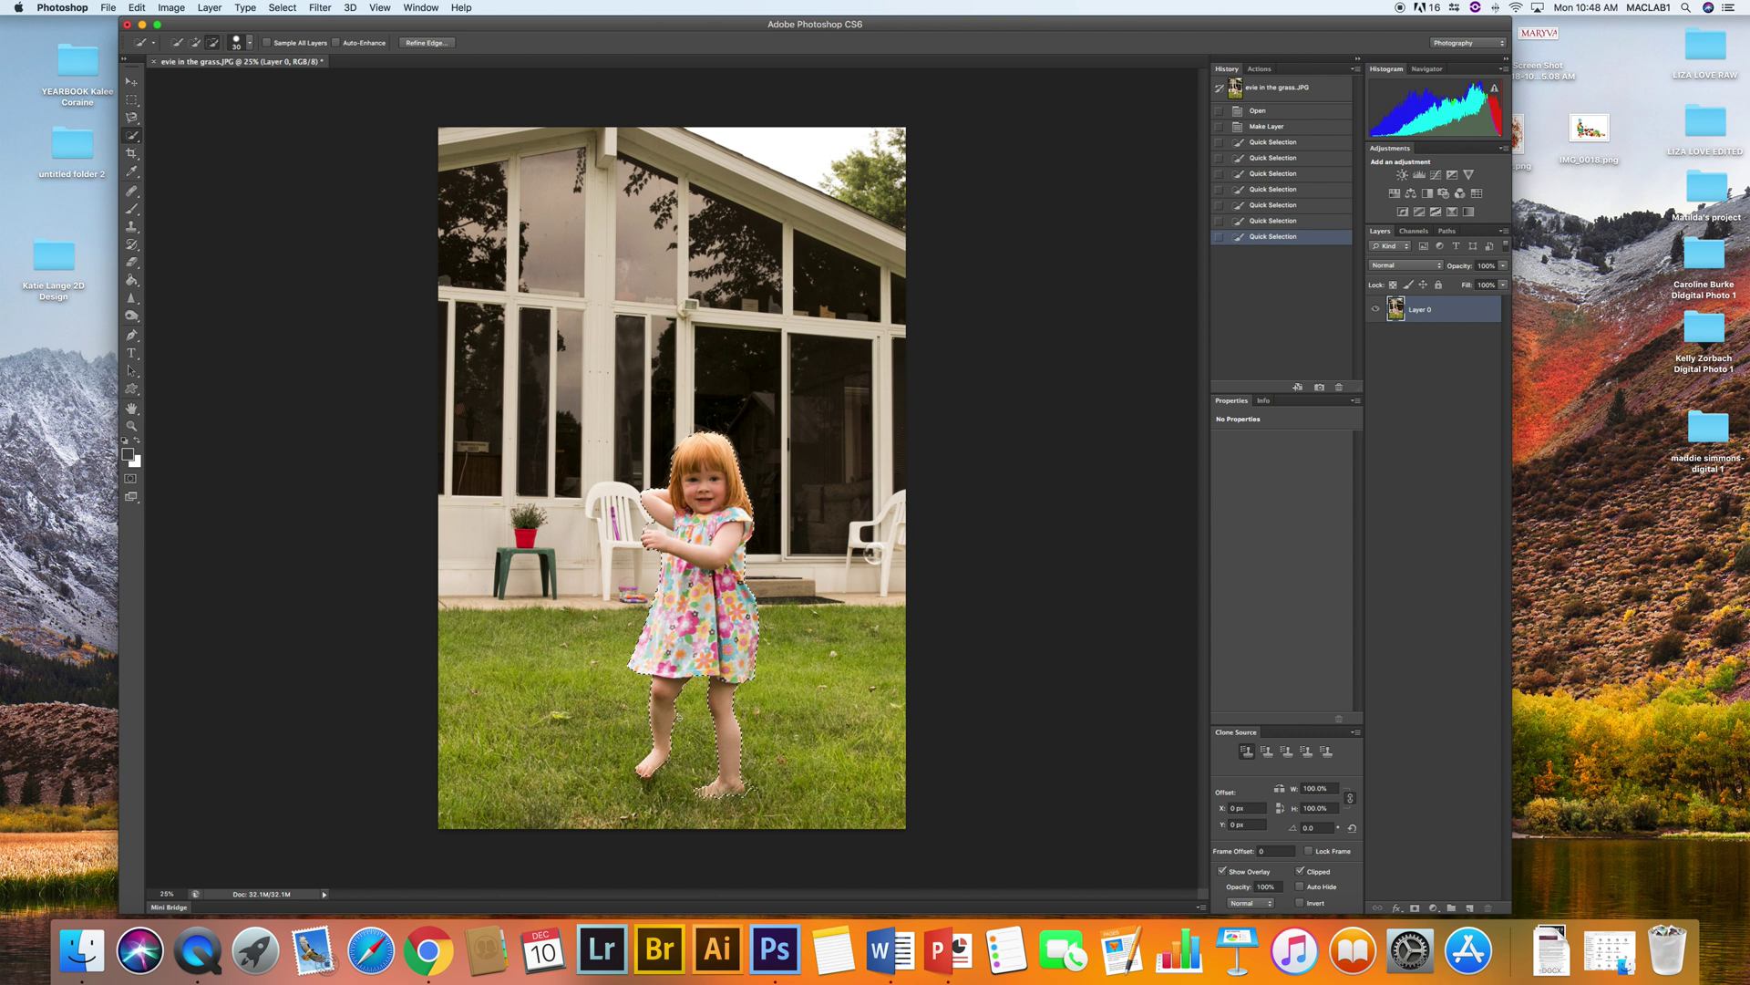
pyautogui.click(708, 746)
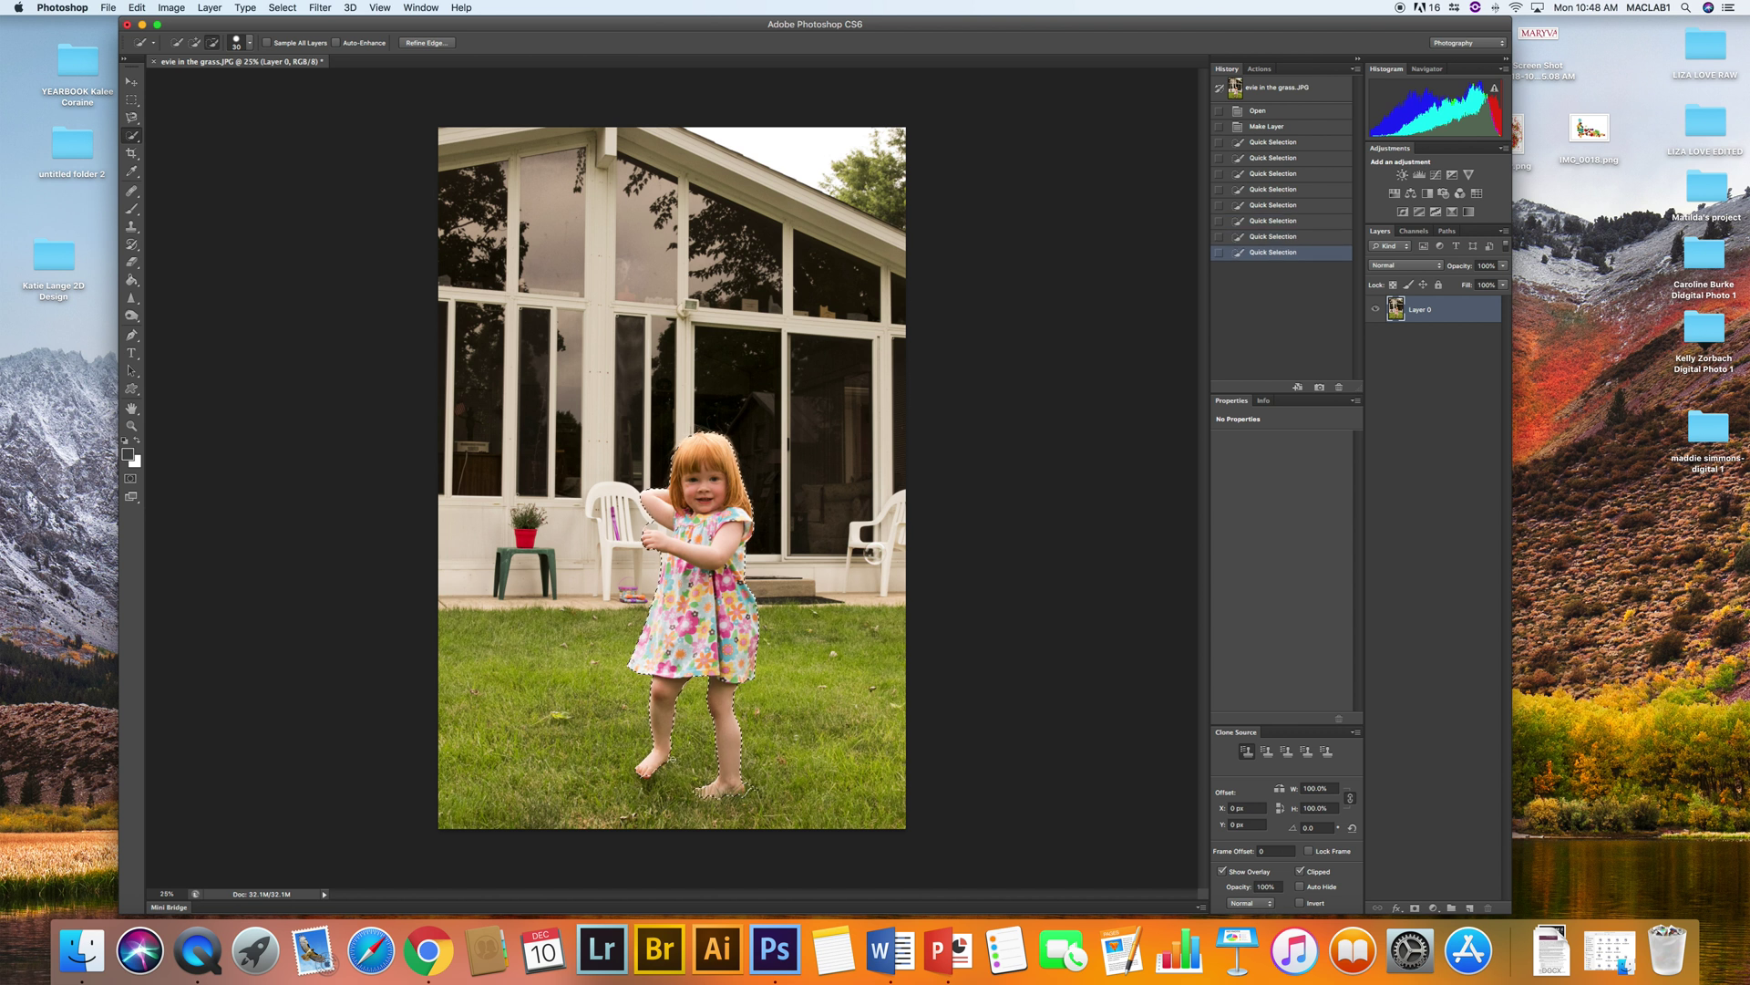
pyautogui.click(194, 41)
pyautogui.click(688, 756)
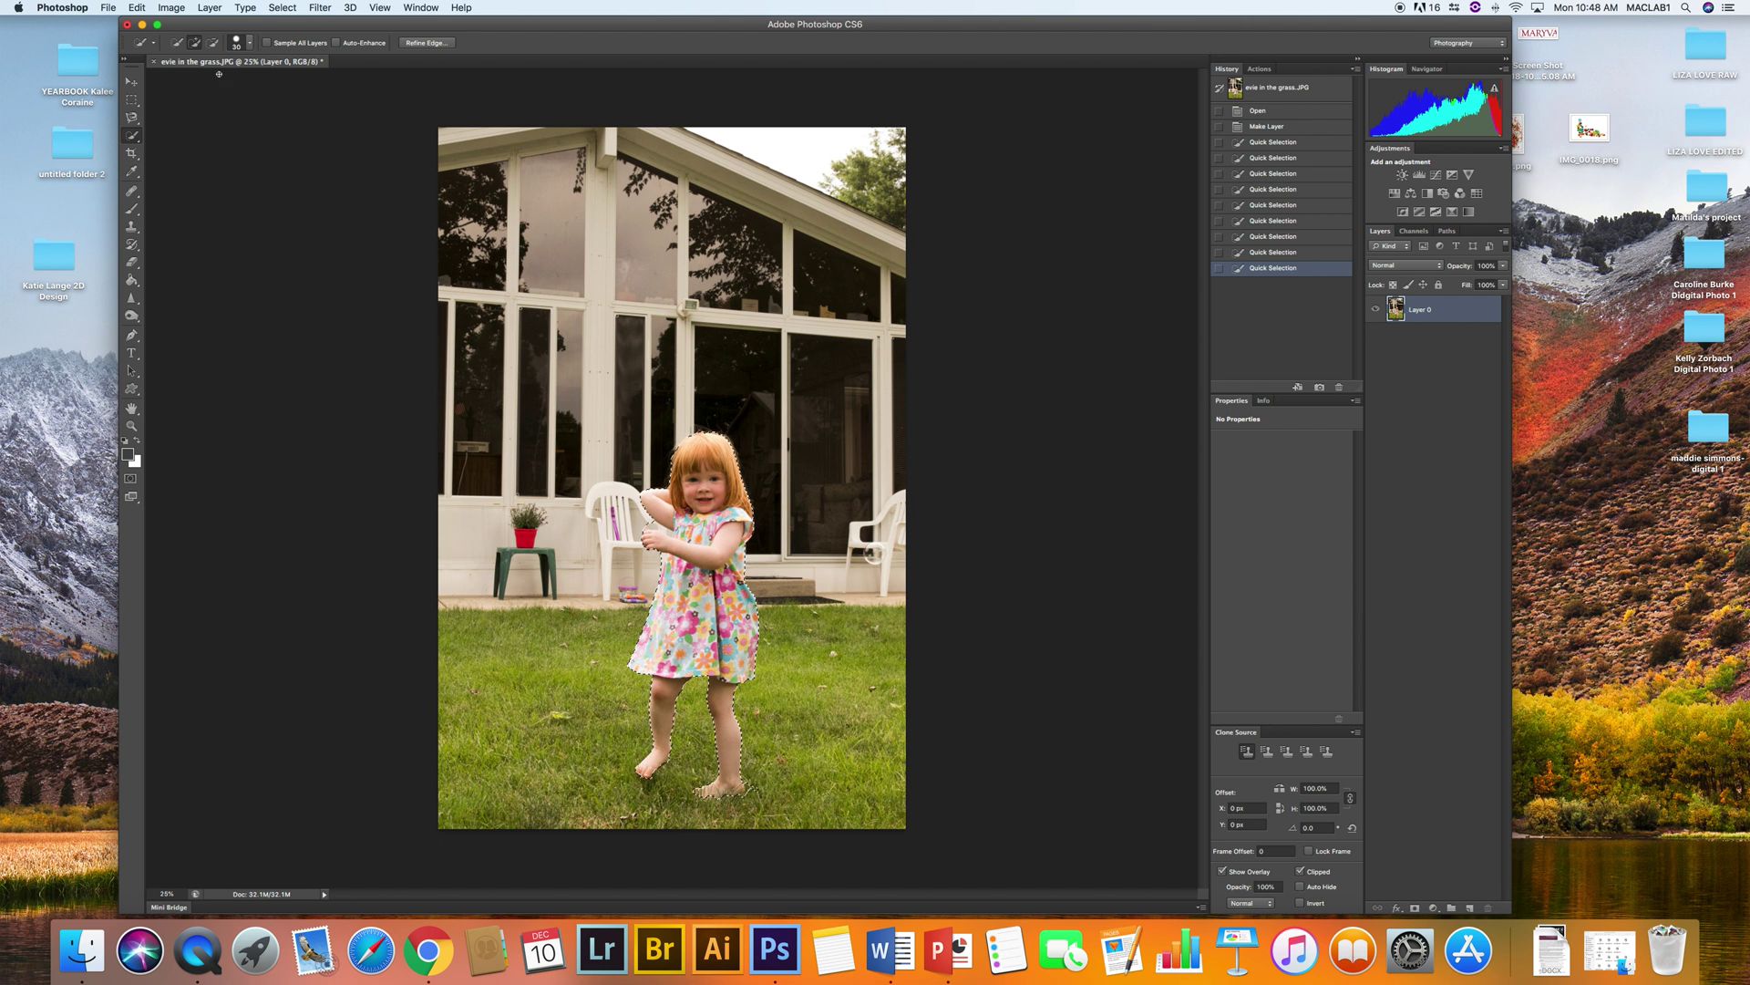
pyautogui.click(212, 42)
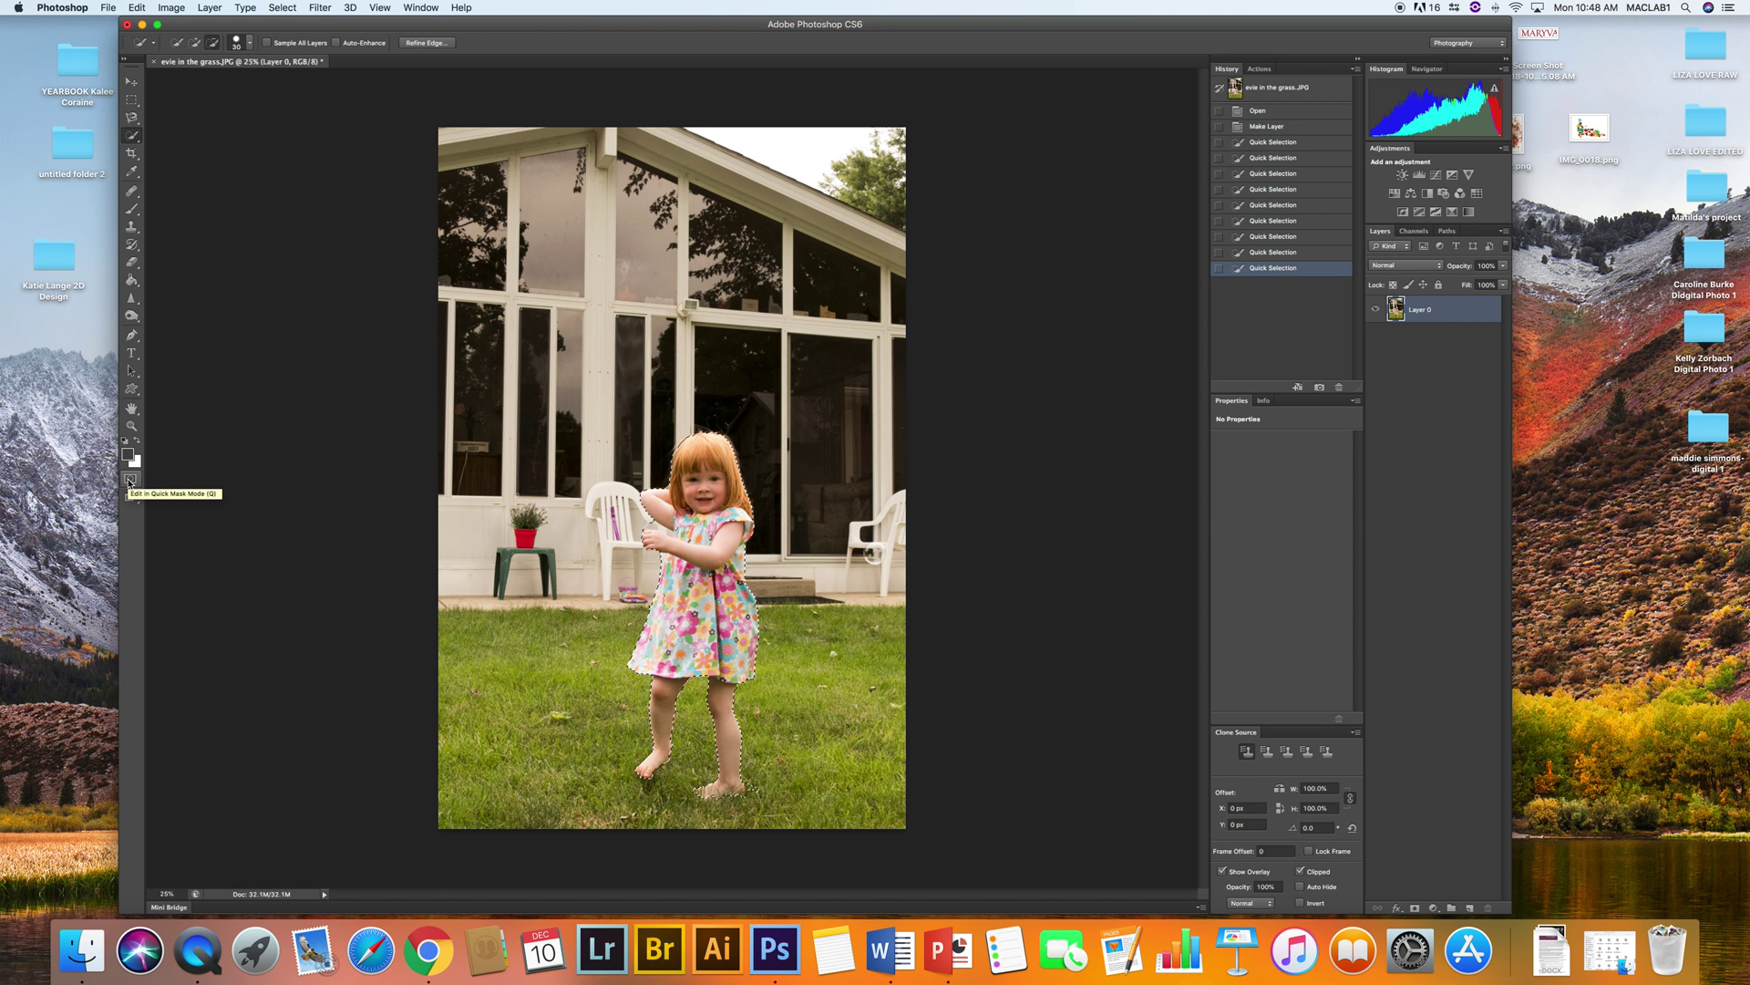
# Confirm a red Quick Mask overlay (ff0000) for masked areas, and show the girl's selection in Quick Mask mode
pyautogui.click(130, 480)
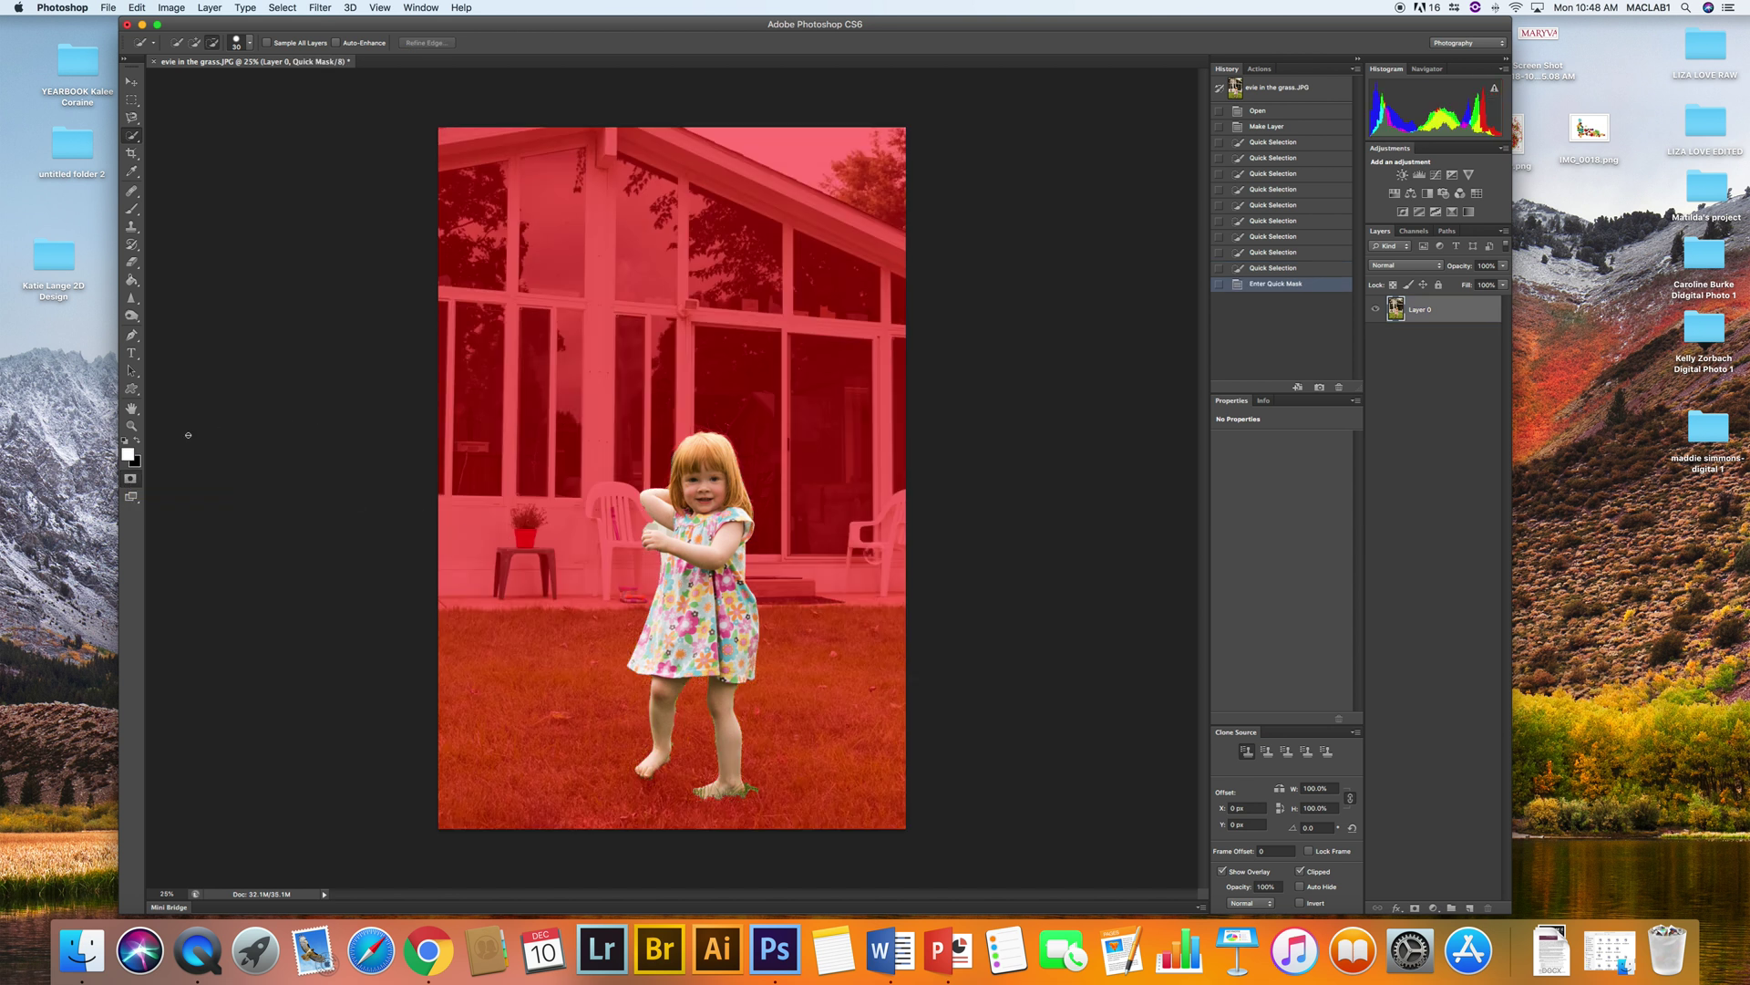
pyautogui.doubleClick(131, 480)
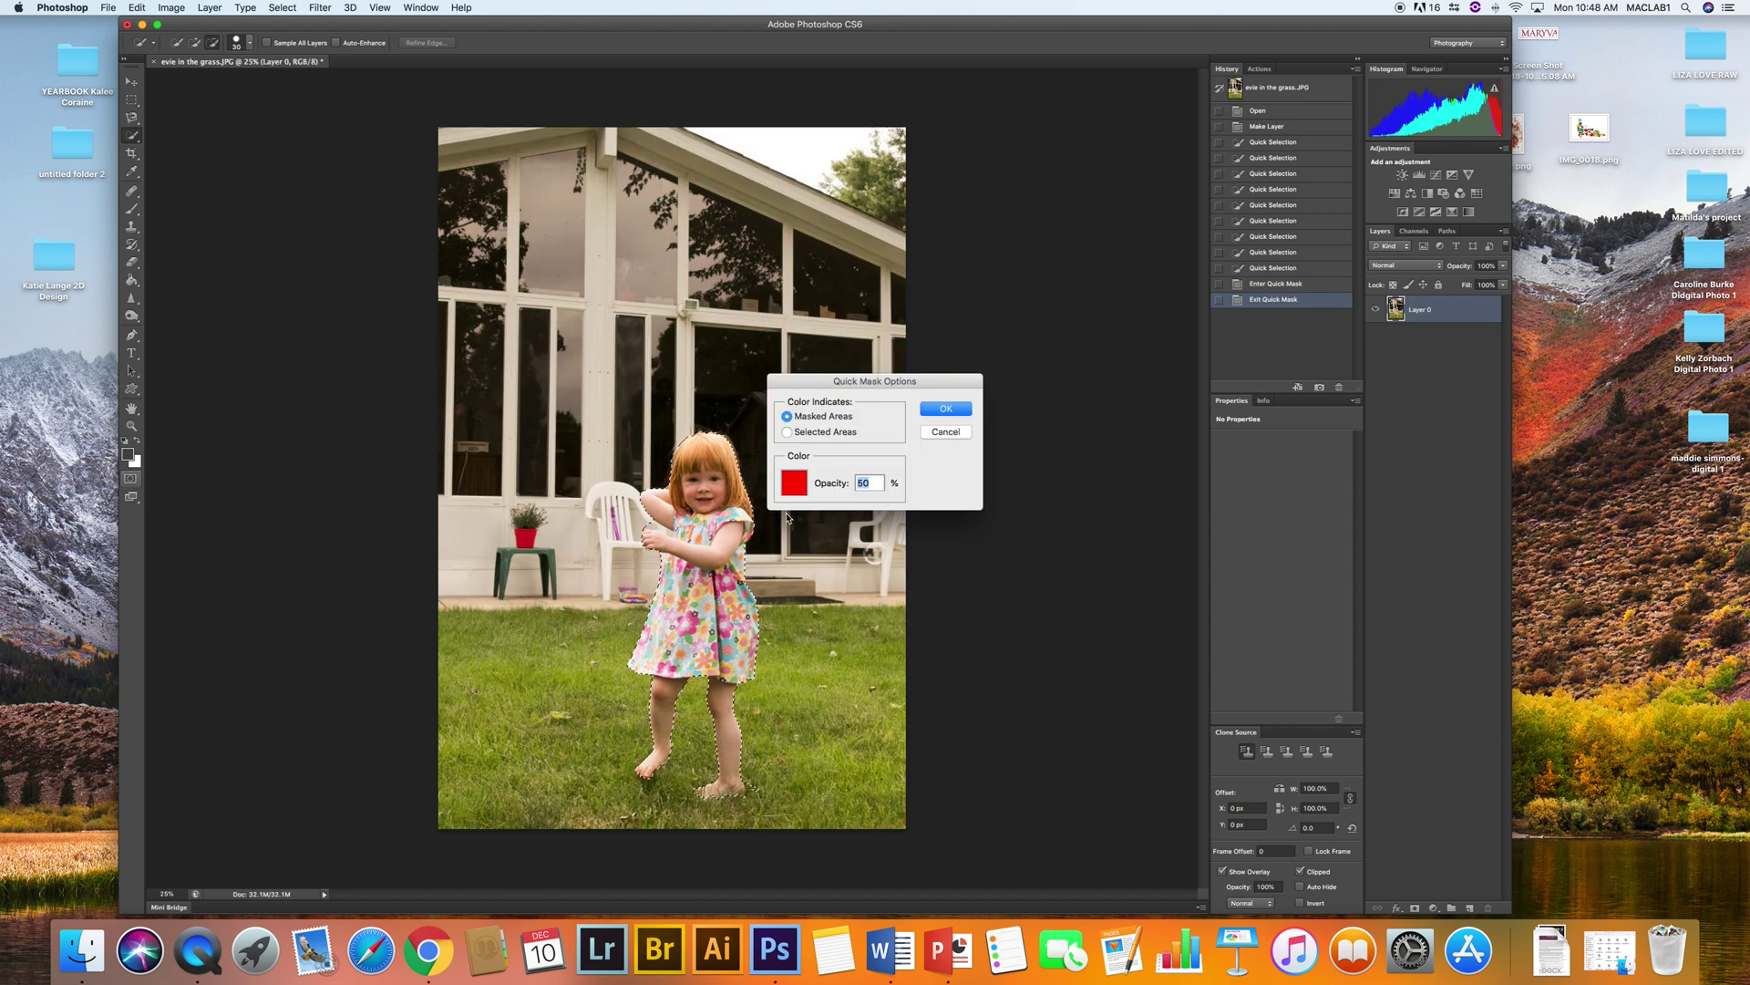
pyautogui.click(794, 482)
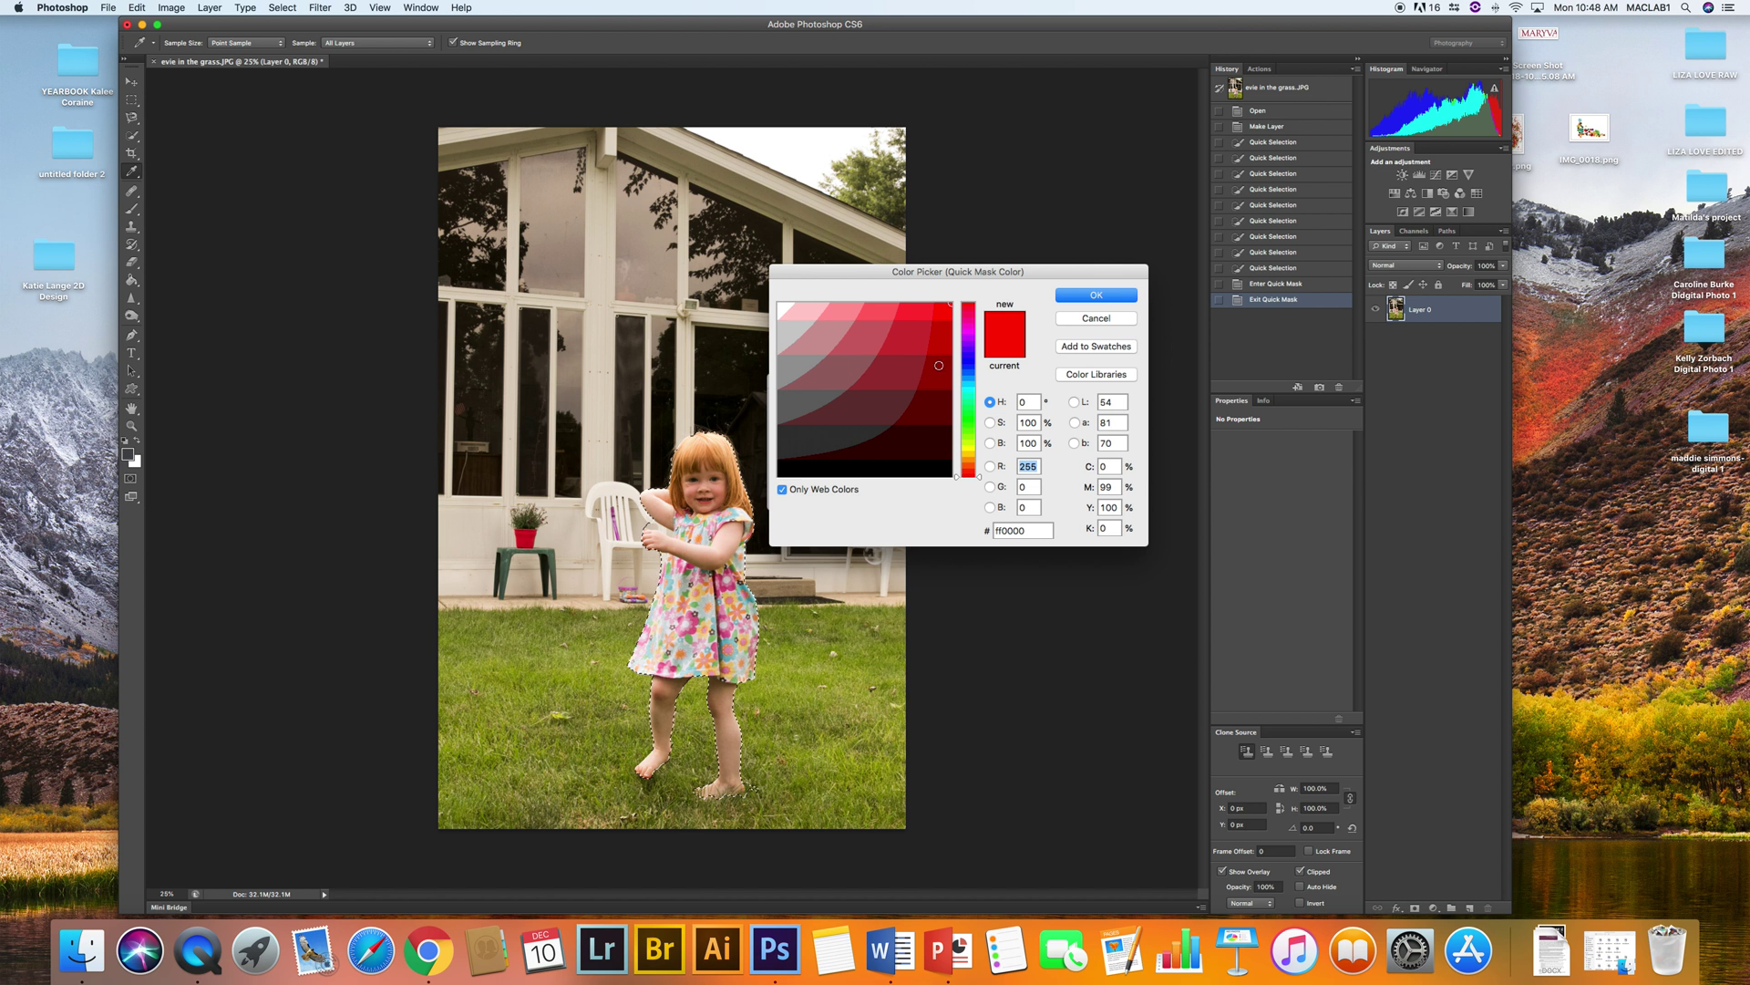
pyautogui.click(939, 366)
pyautogui.click(942, 332)
pyautogui.click(944, 313)
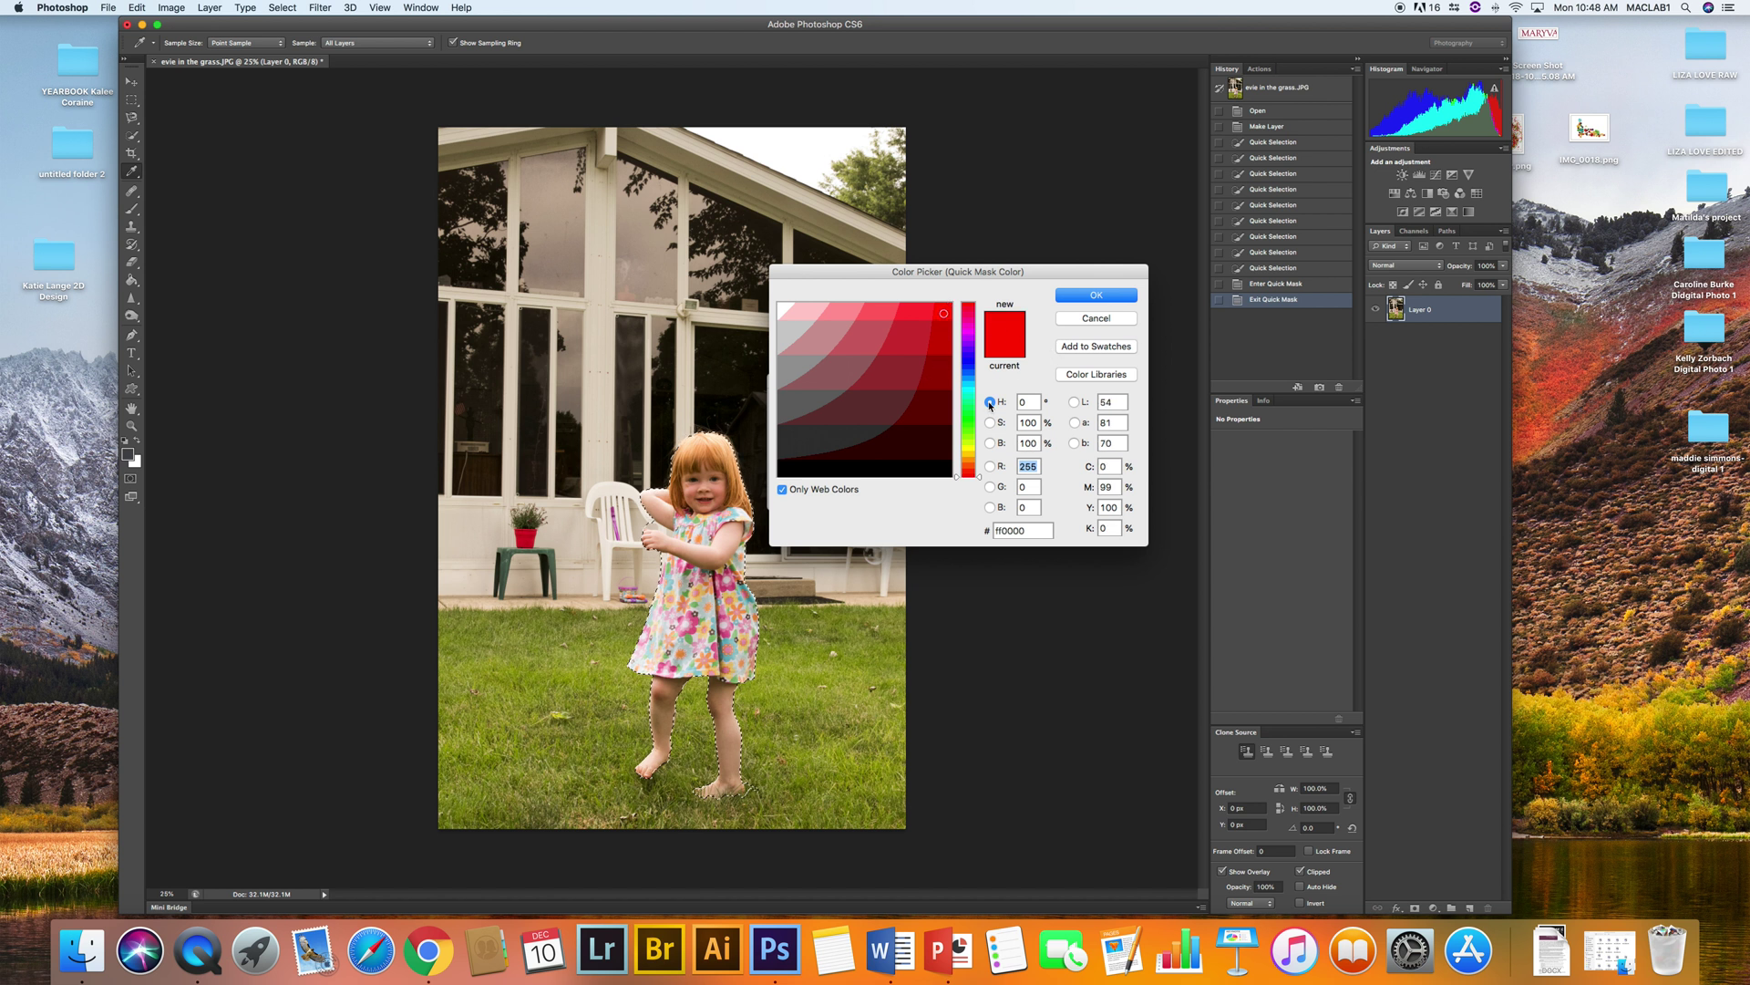
pyautogui.click(1093, 297)
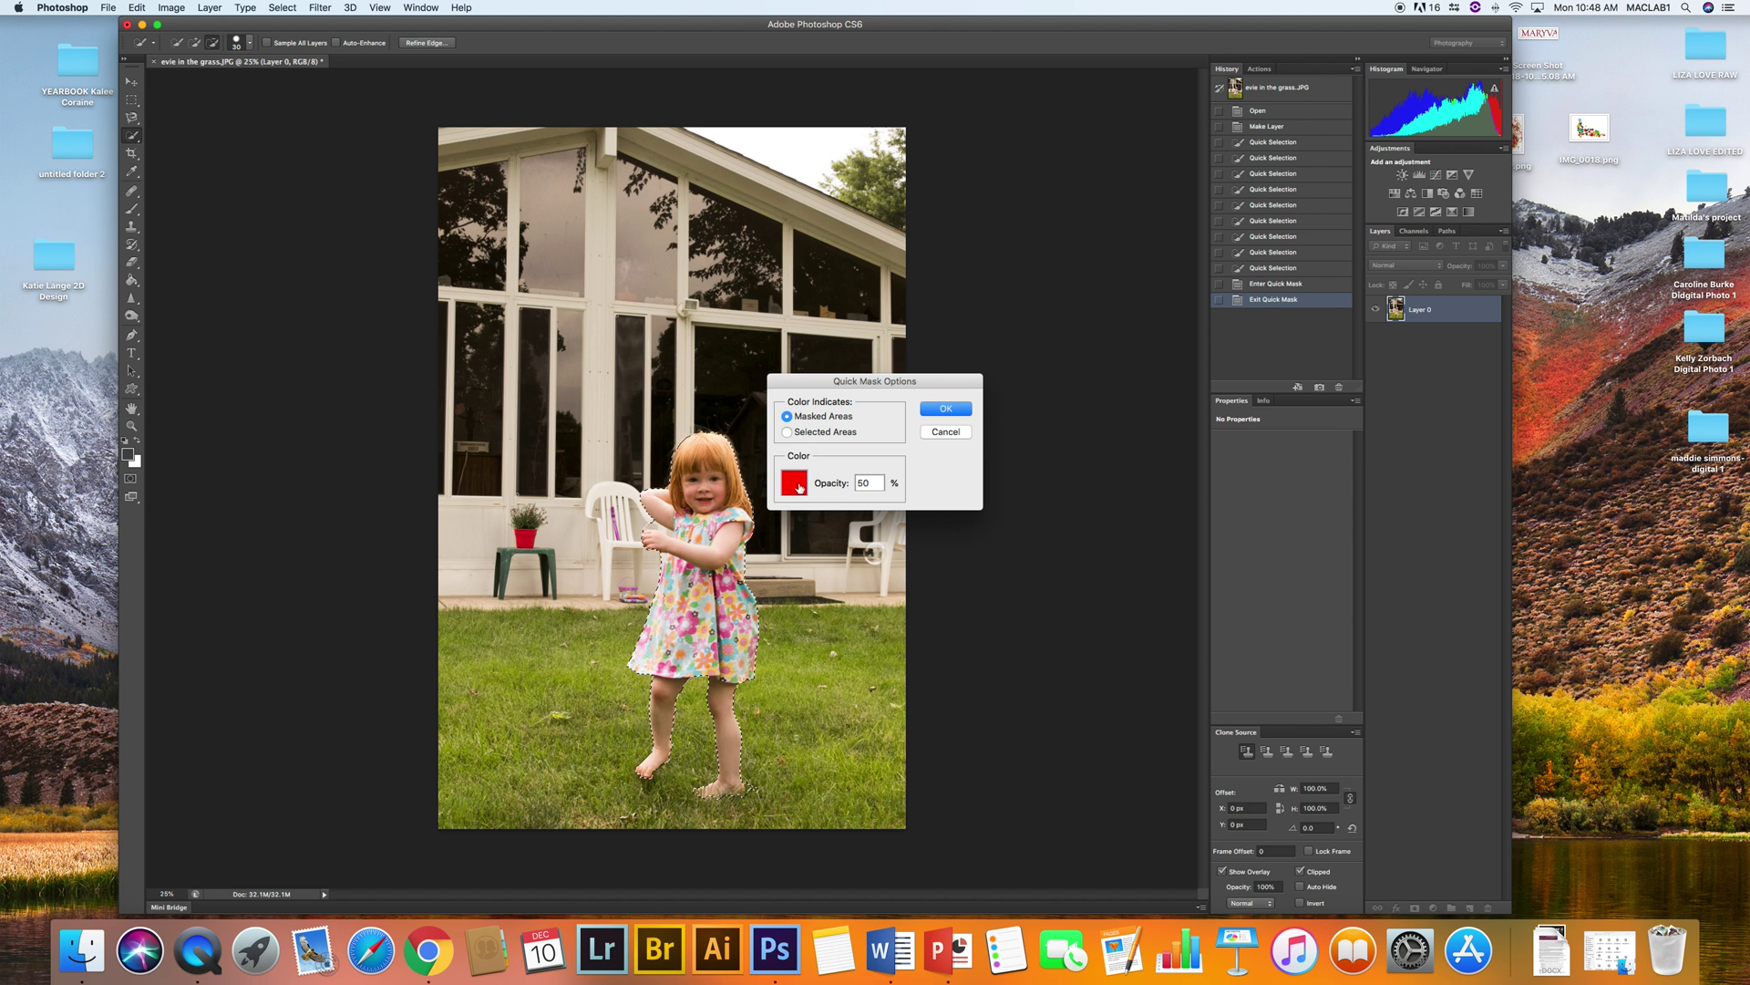
pyautogui.click(957, 412)
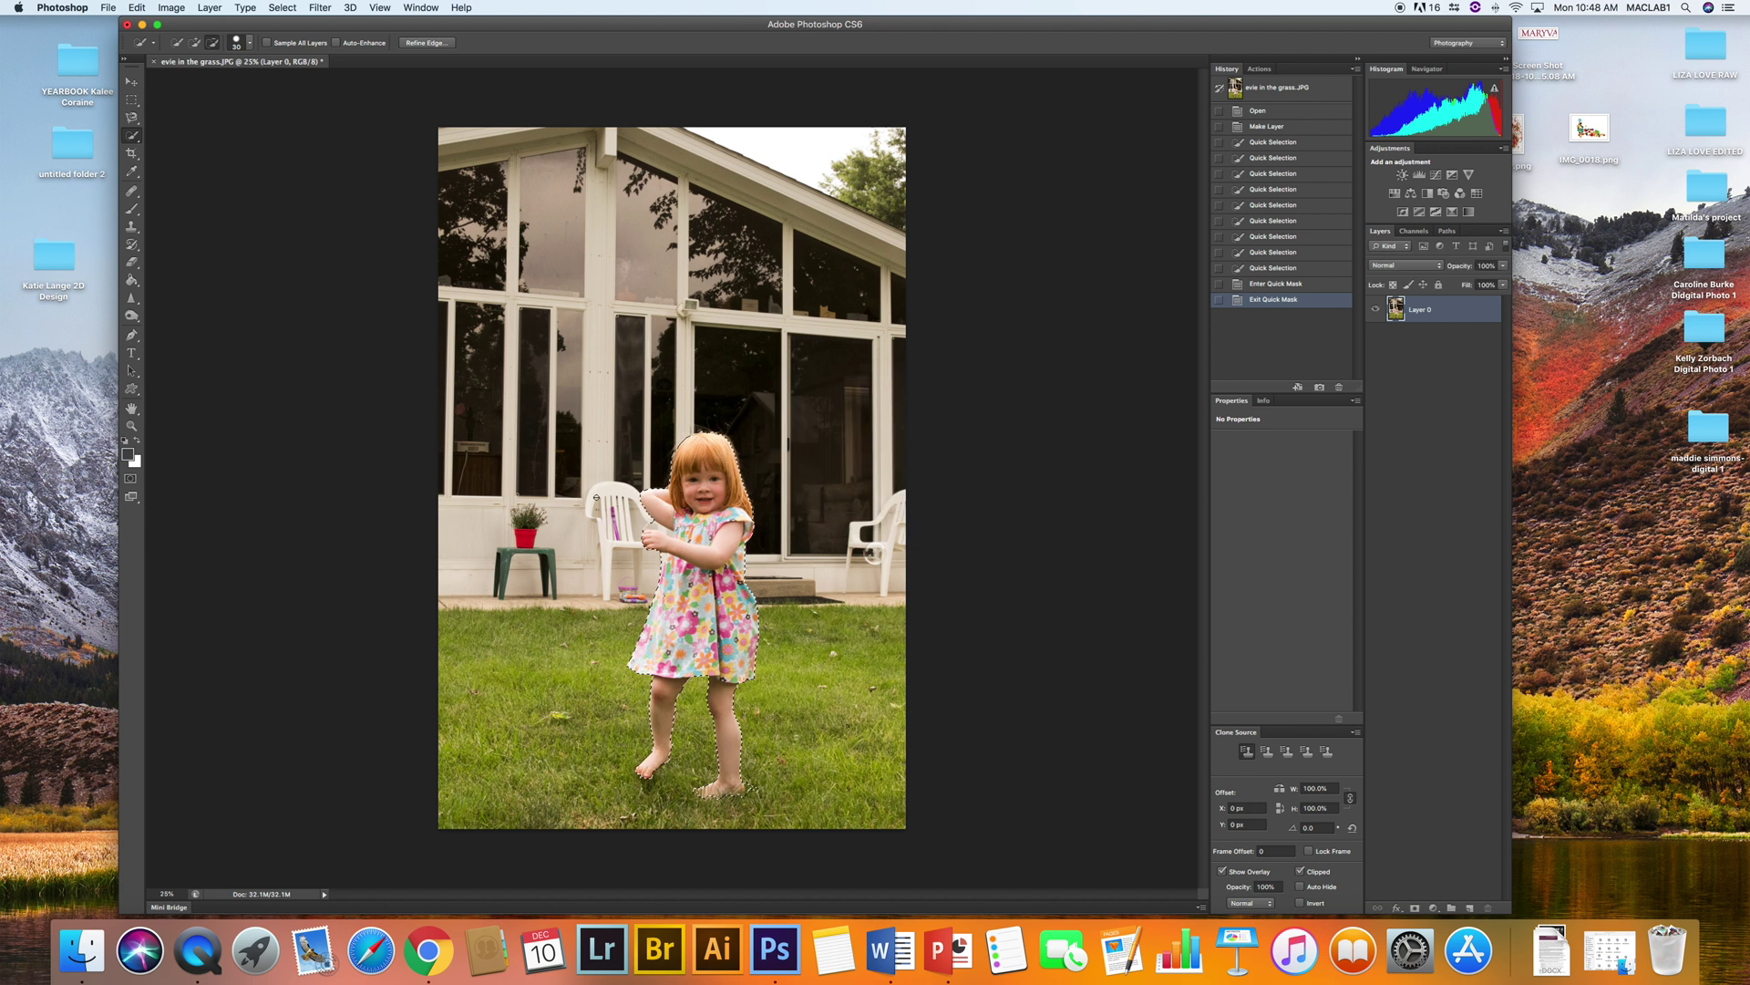
pyautogui.click(133, 479)
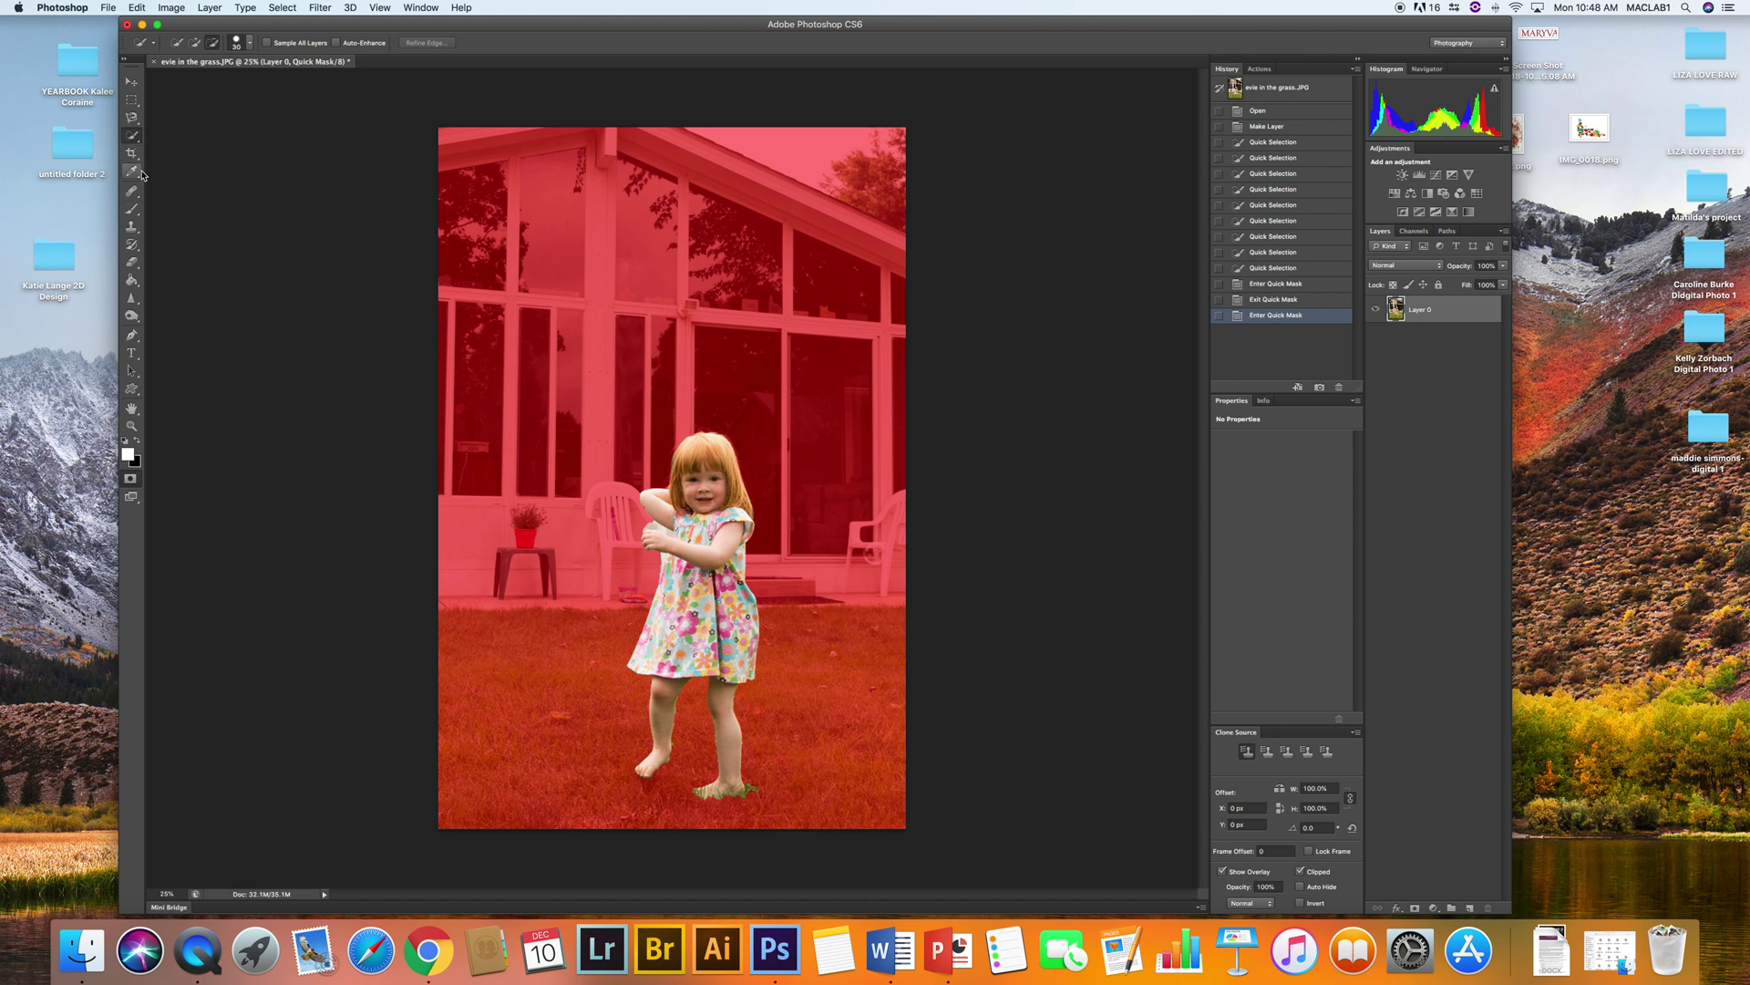
# Enlarge the Brush tip and paint on the mask beside the girl's raised elbow, first with white and then with black
pyautogui.click(133, 212)
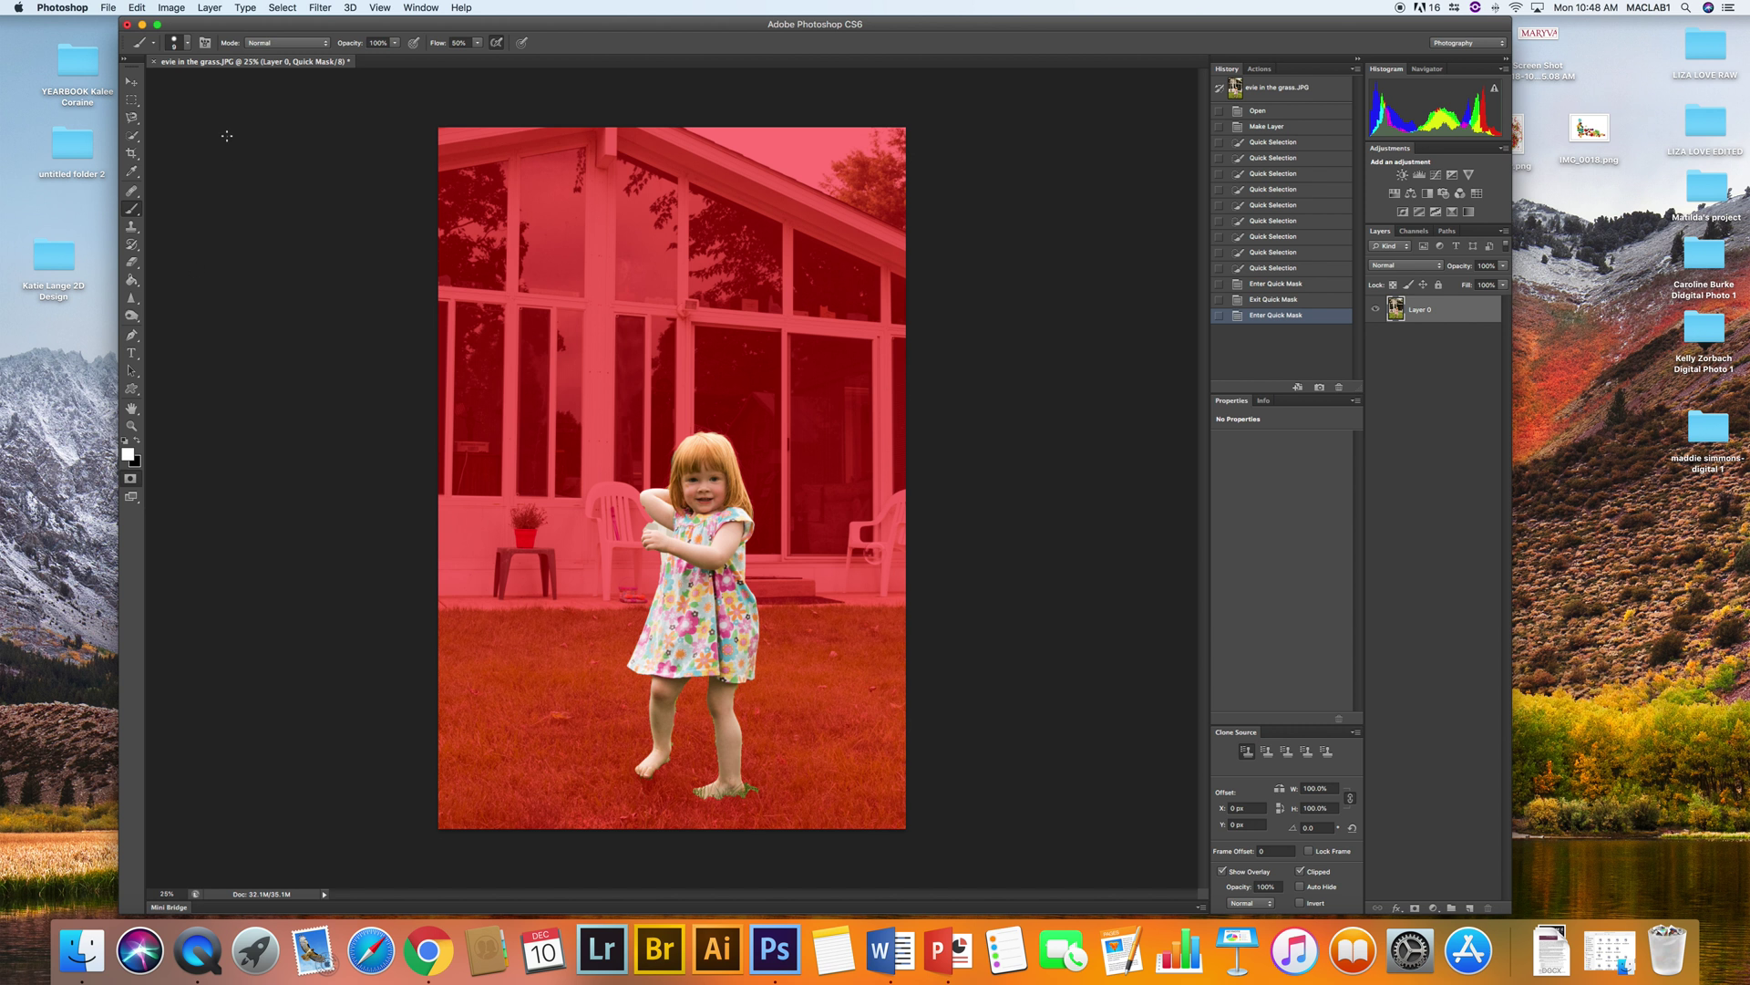
pyautogui.click(187, 43)
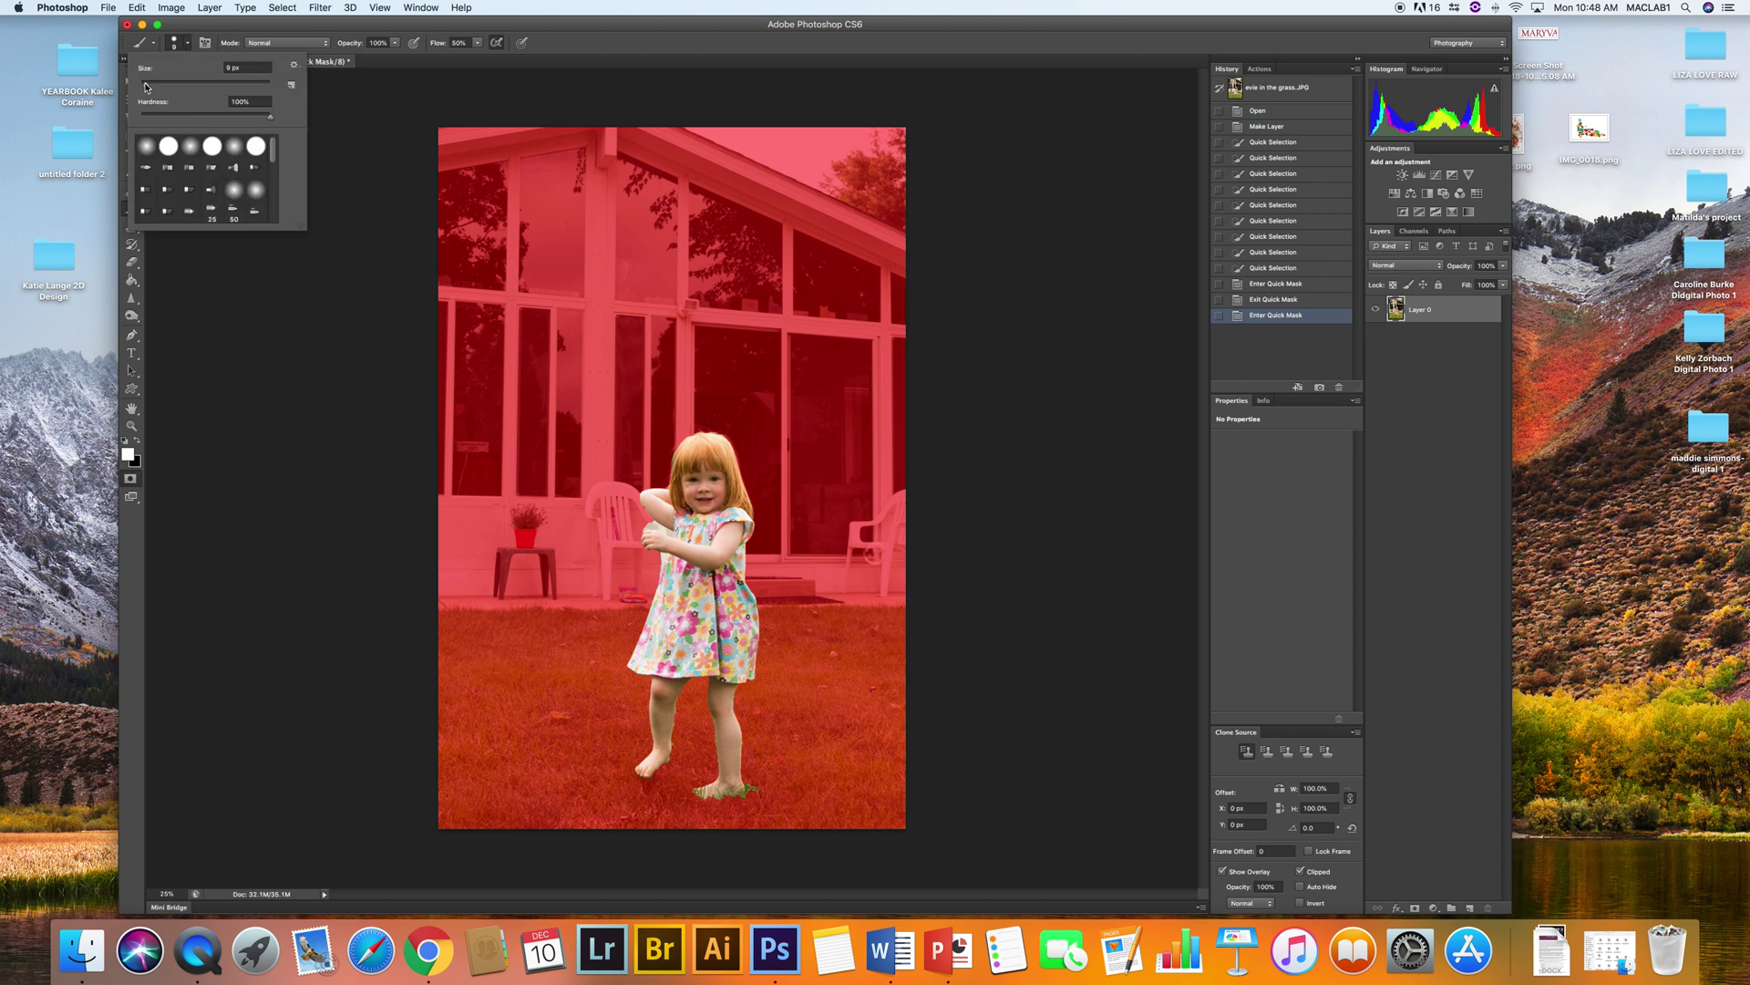
pyautogui.moveTo(147, 87); pyautogui.dragTo(173, 87)
pyautogui.click(188, 45)
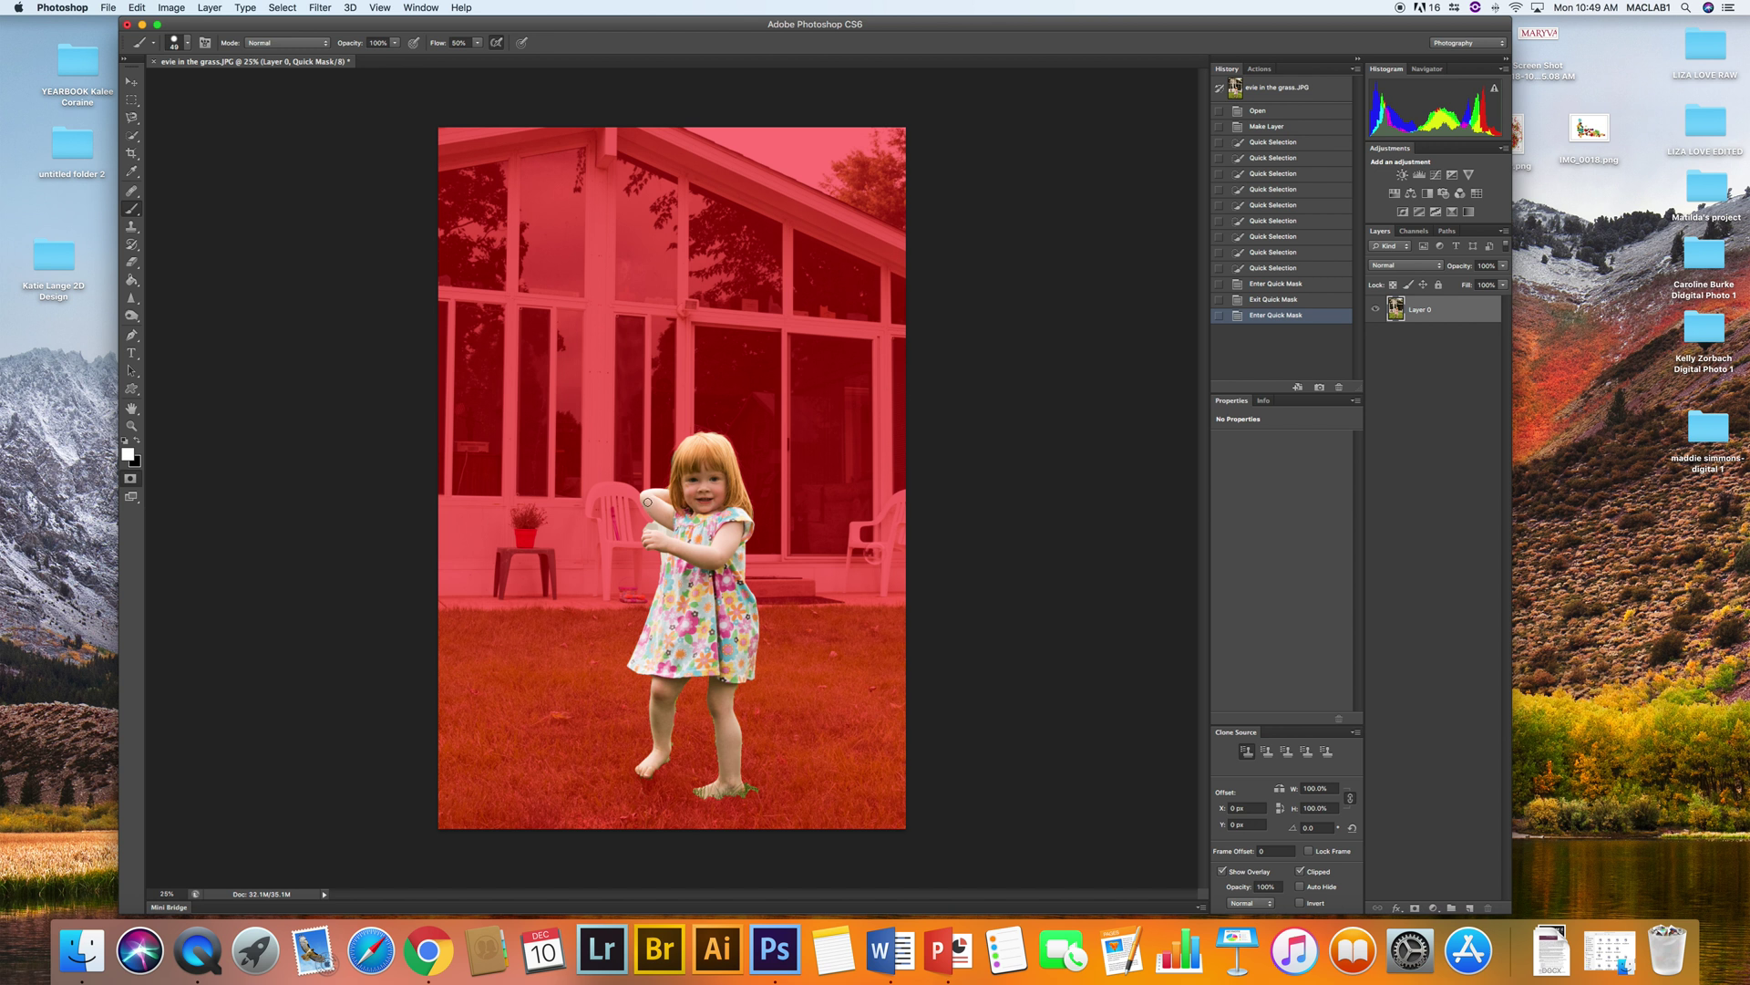
pyautogui.moveTo(647, 508); pyautogui.dragTo(616, 473)
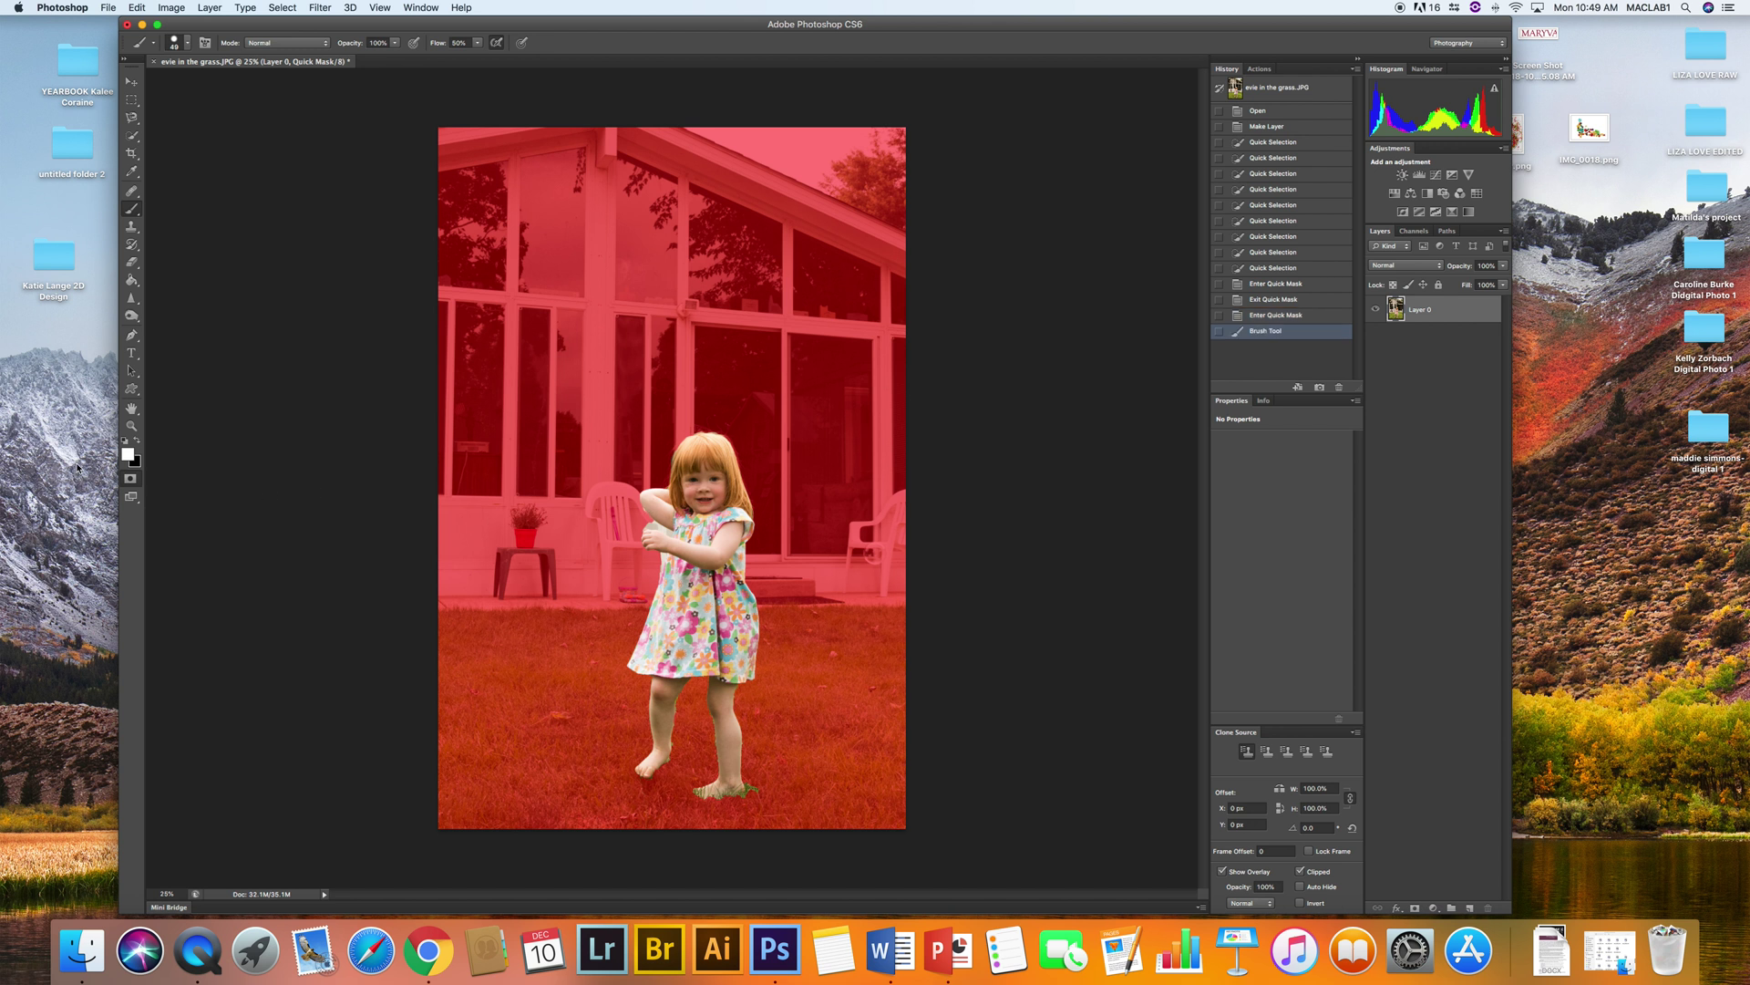
pyautogui.click(138, 444)
pyautogui.moveTo(644, 517); pyautogui.dragTo(592, 472)
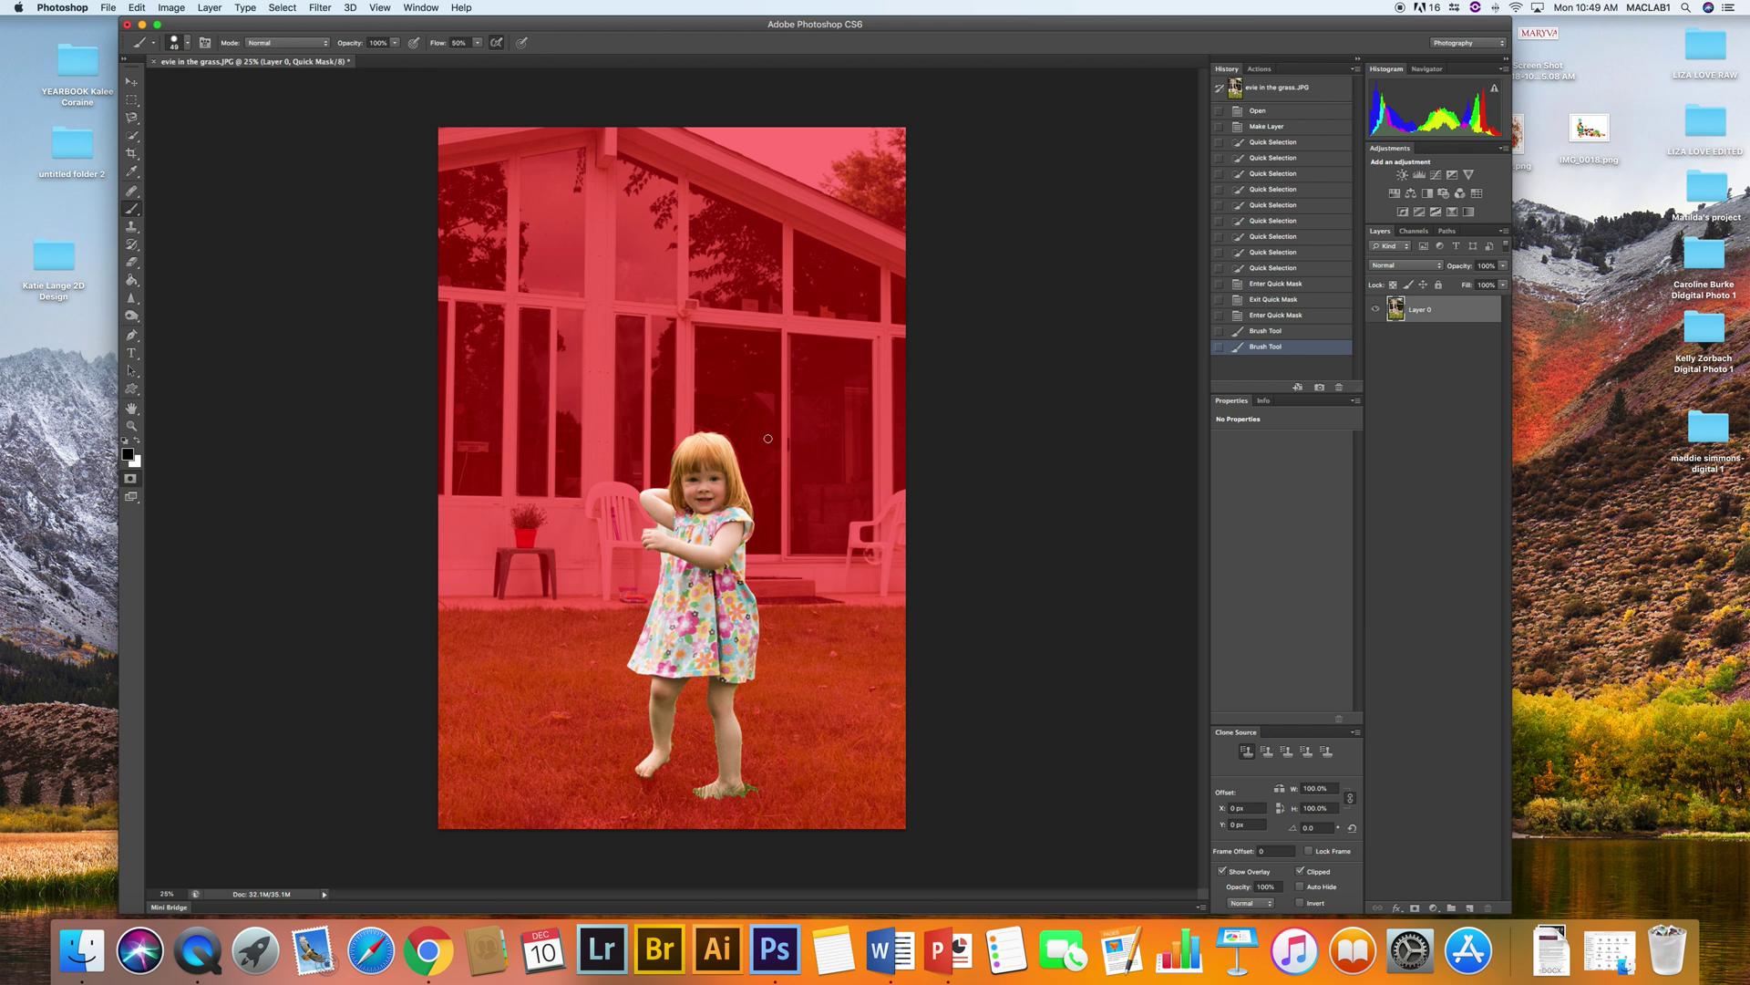
# Paint a short black stroke on the mask over the girl's hair at the side of her head, beside the raised arm
pyautogui.press('super+equal')
pyautogui.press('super+equal')
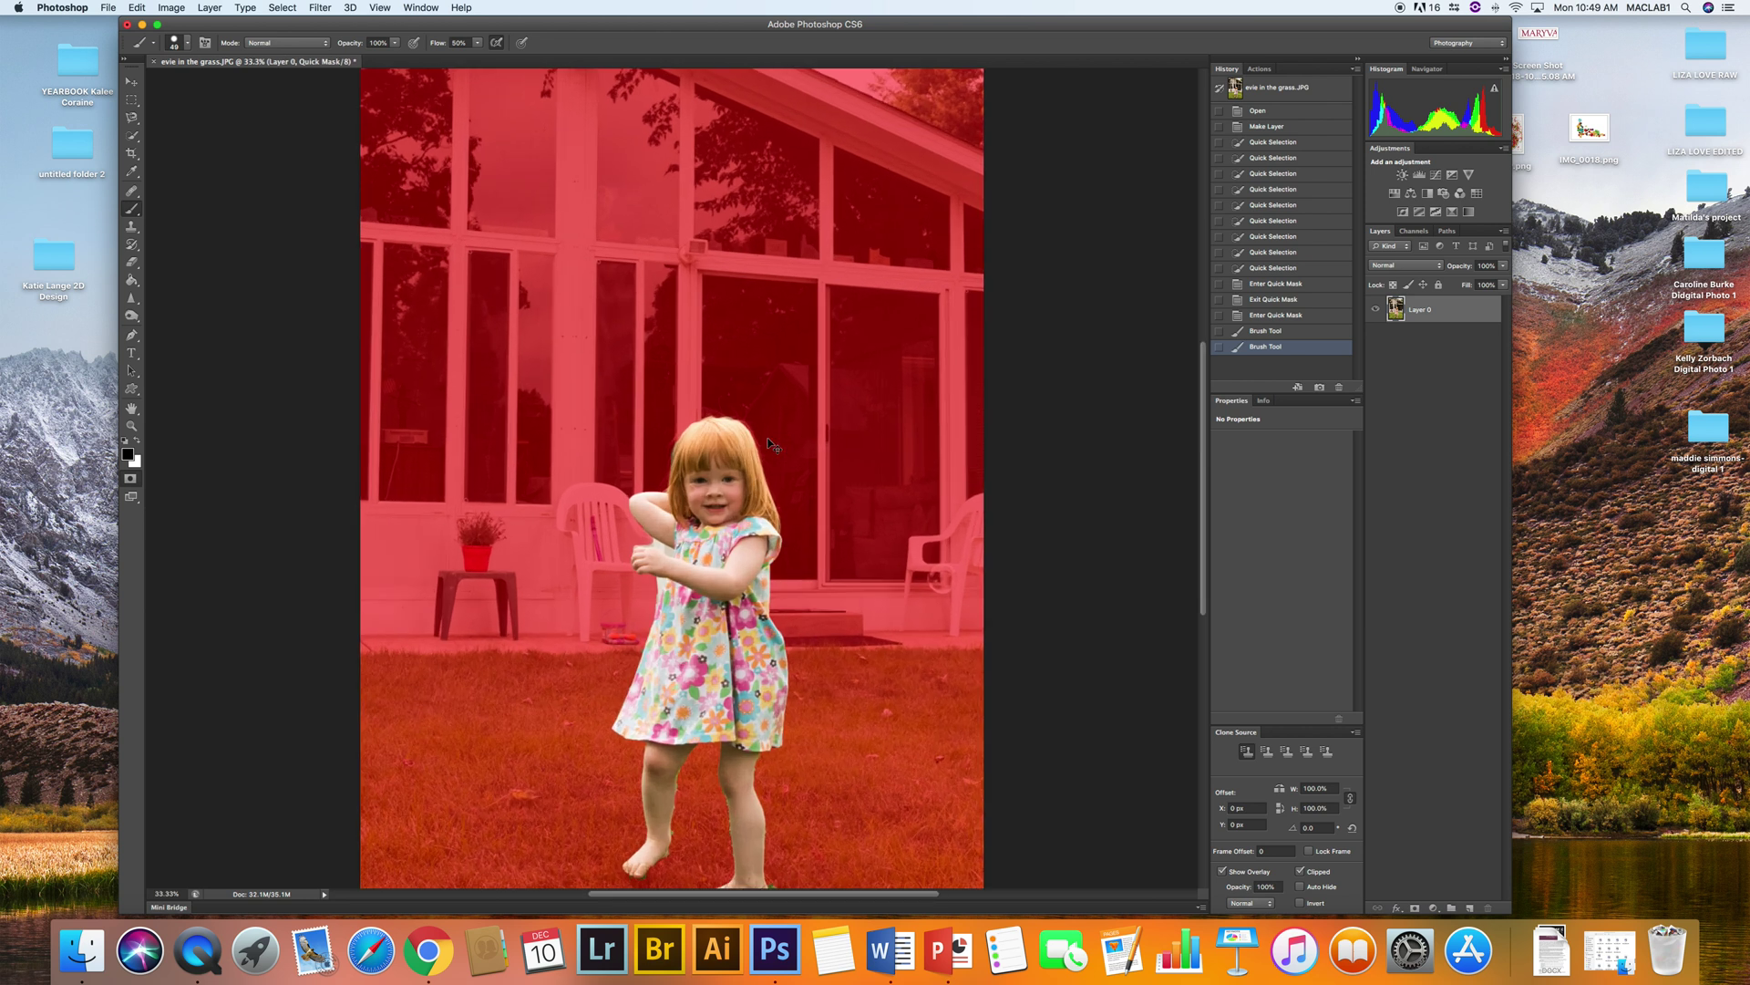
pyautogui.press('super+equal')
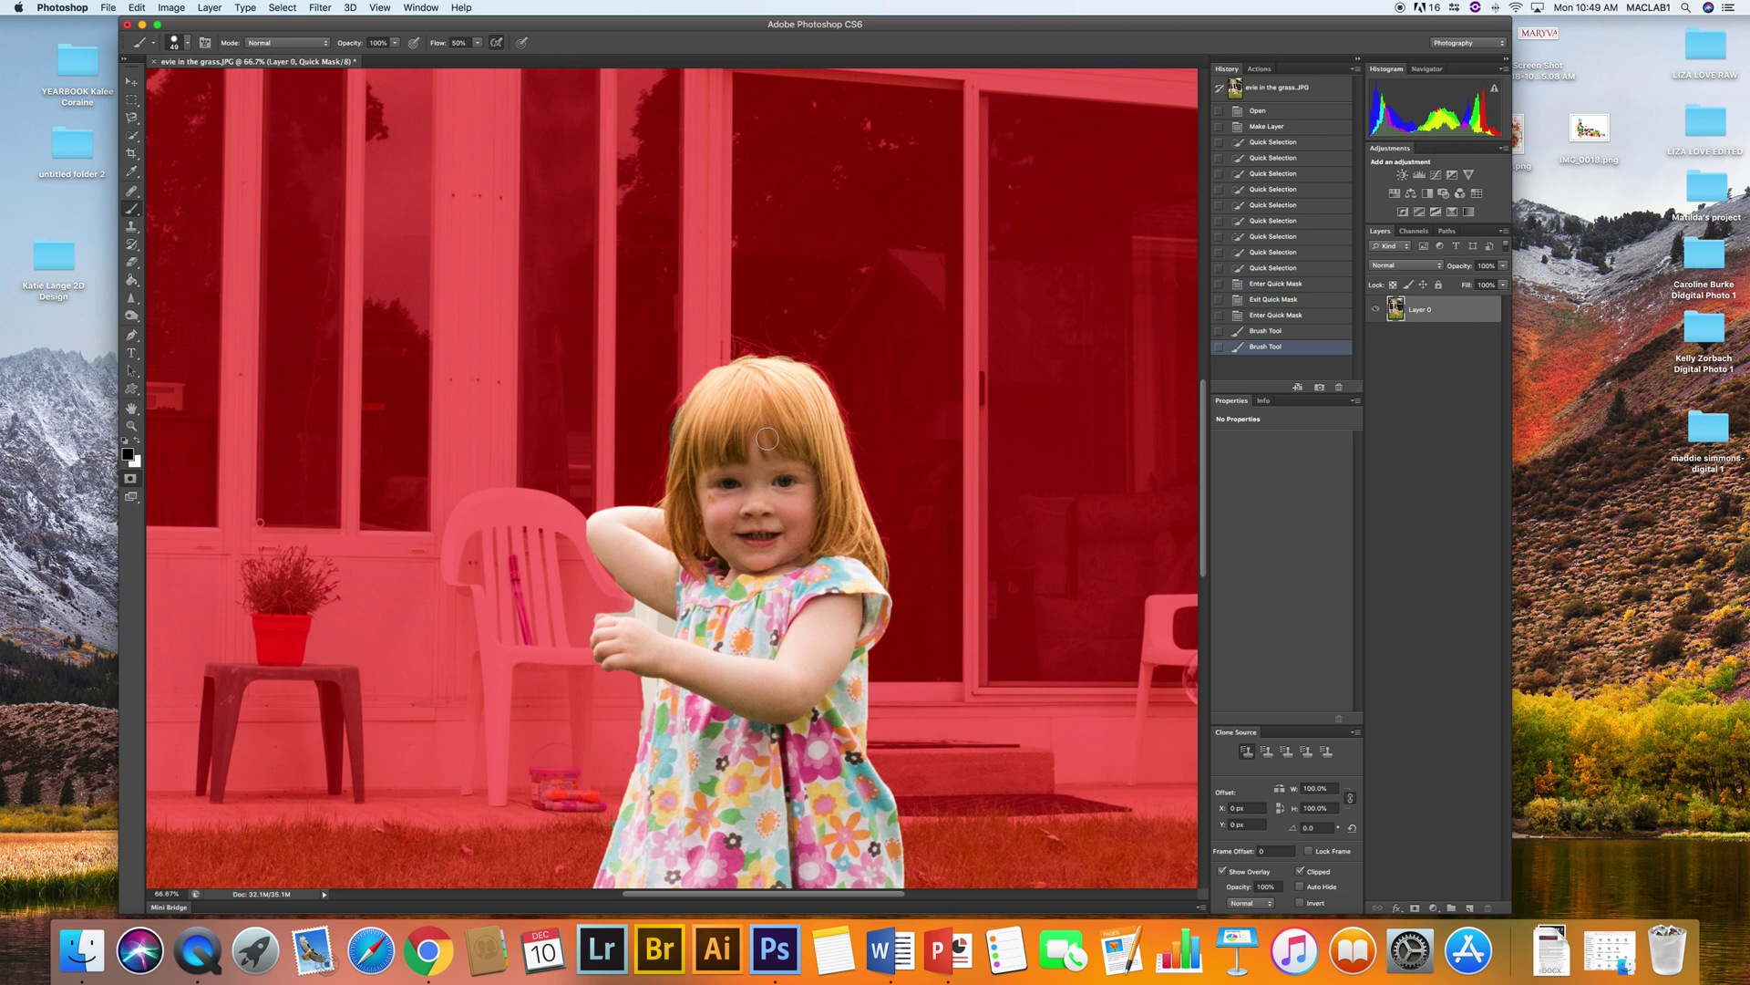
pyautogui.press('super+minus')
pyautogui.press('super+minus')
pyautogui.press('super+equal')
pyautogui.press('super+equal')
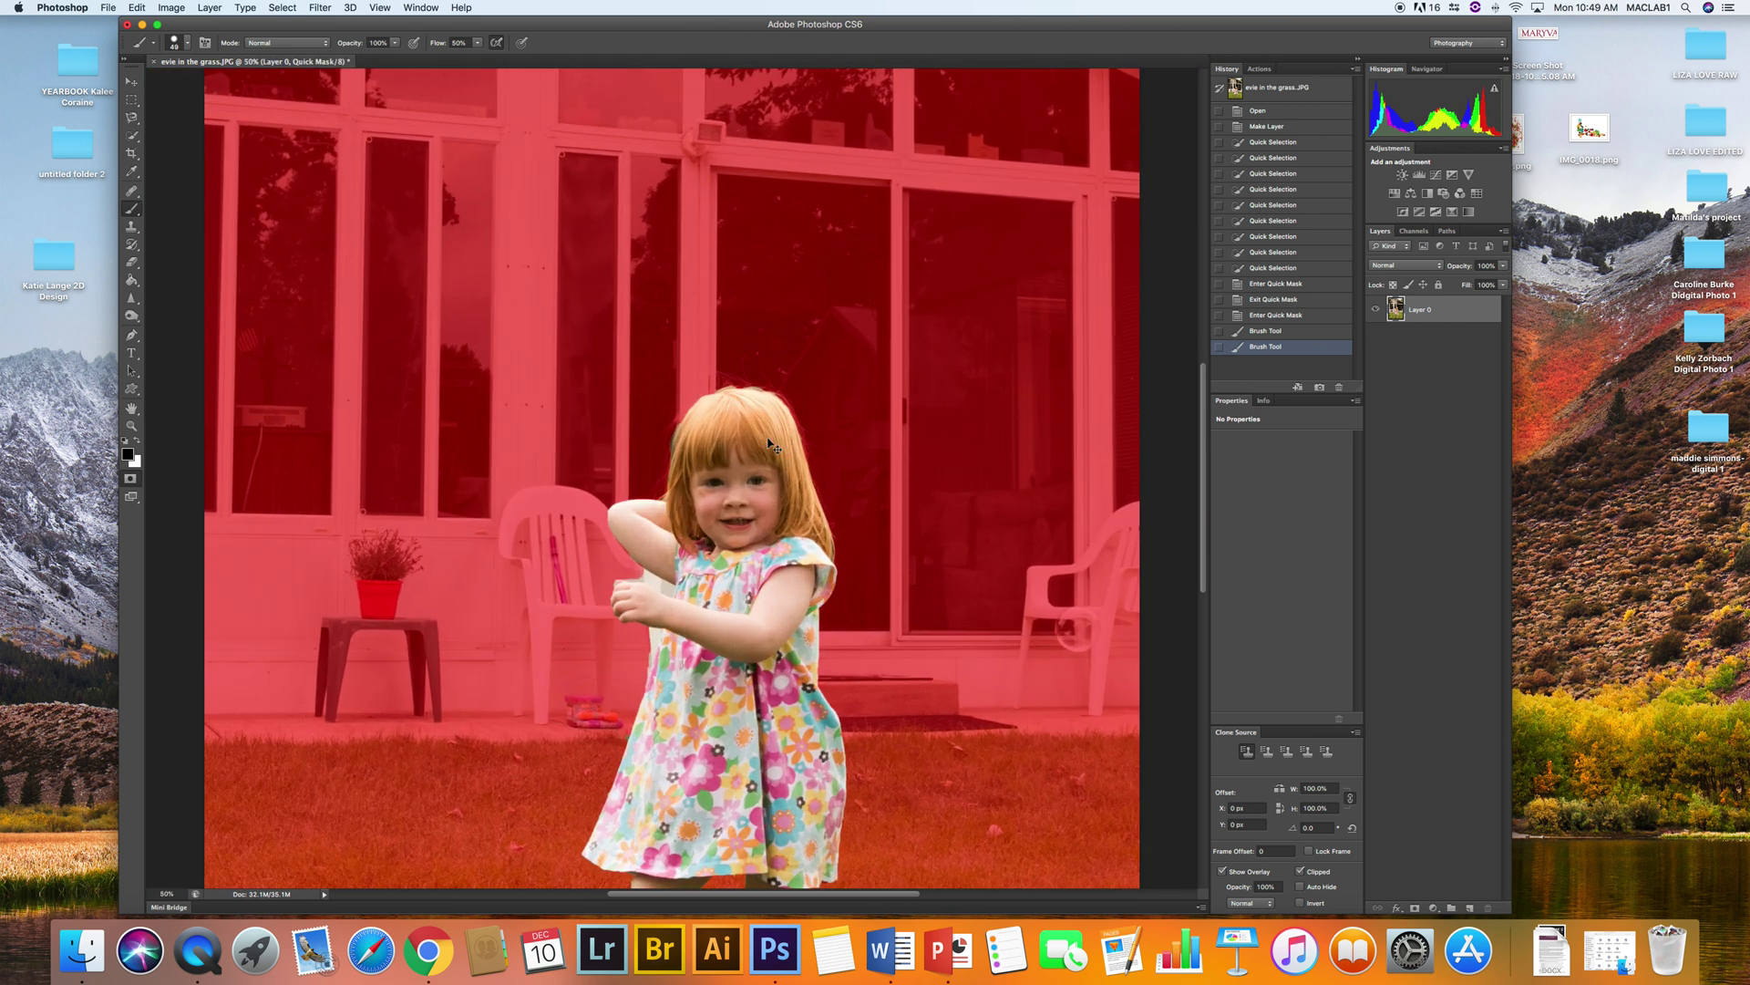
pyautogui.press('super+equal')
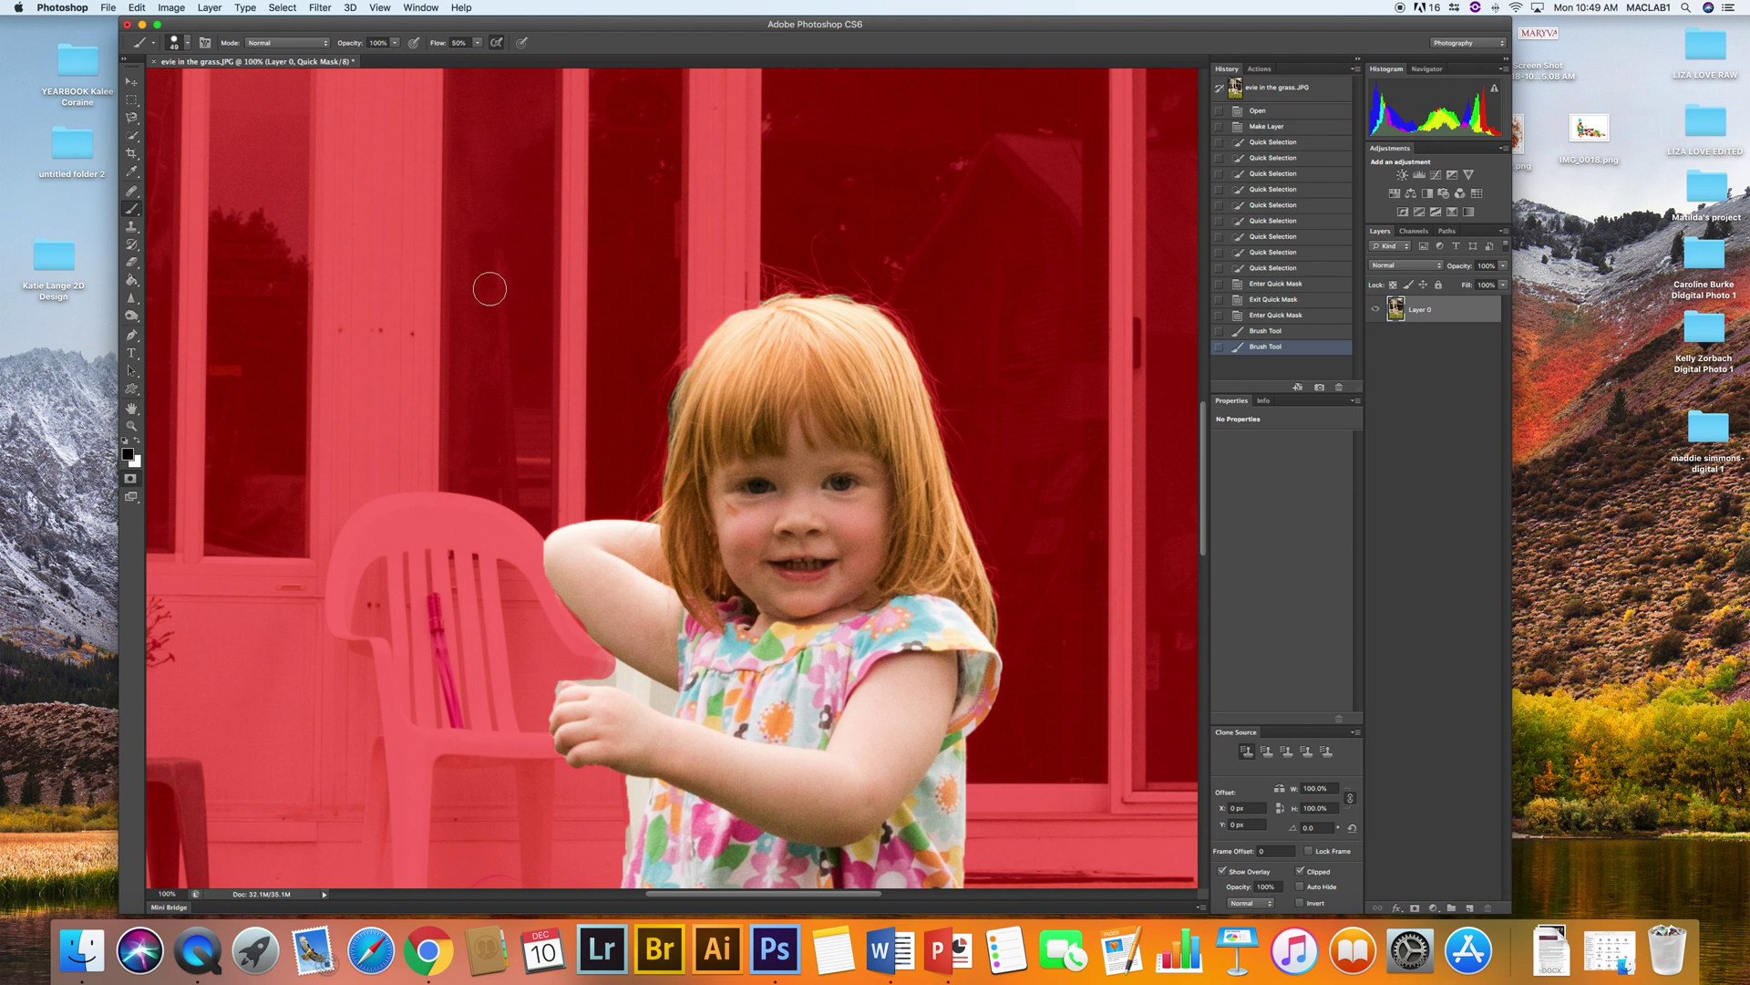
pyautogui.press('space')
pyautogui.moveTo(657, 282); pyautogui.dragTo(407, 185)
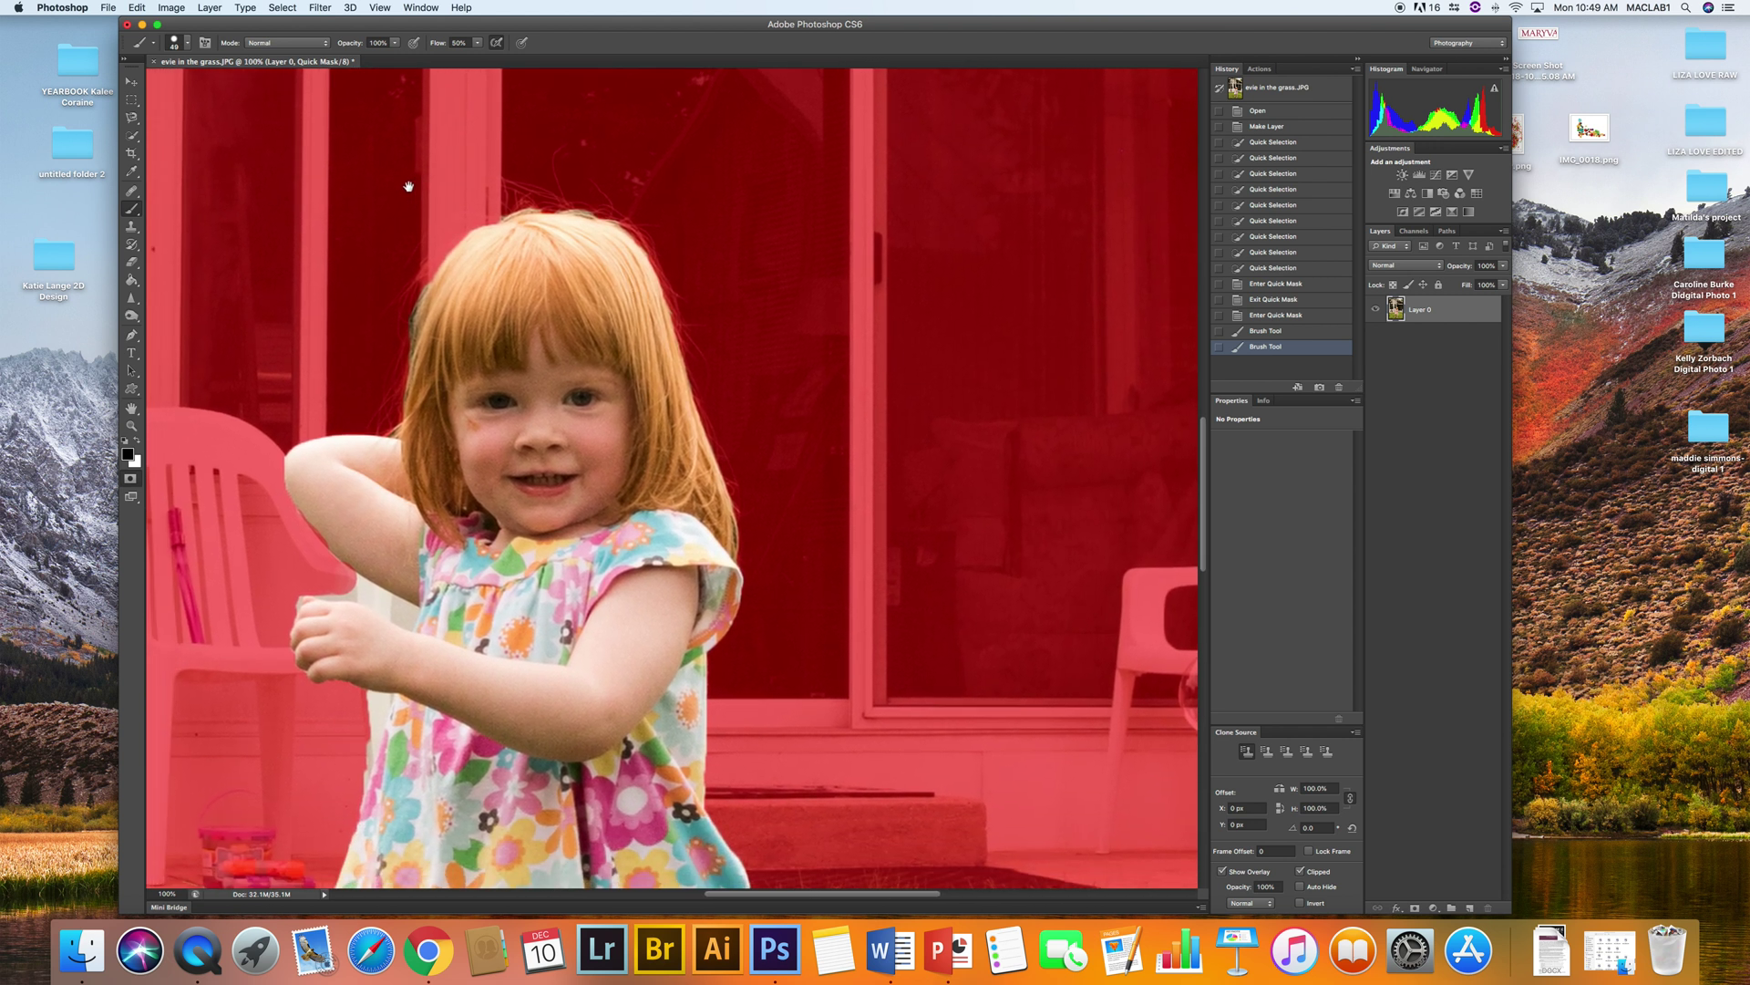
pyautogui.moveTo(852, 400)
pyautogui.mouseDown()
pyautogui.moveTo(909, 348)
pyautogui.moveTo(1082, 374)
pyautogui.mouseUp()
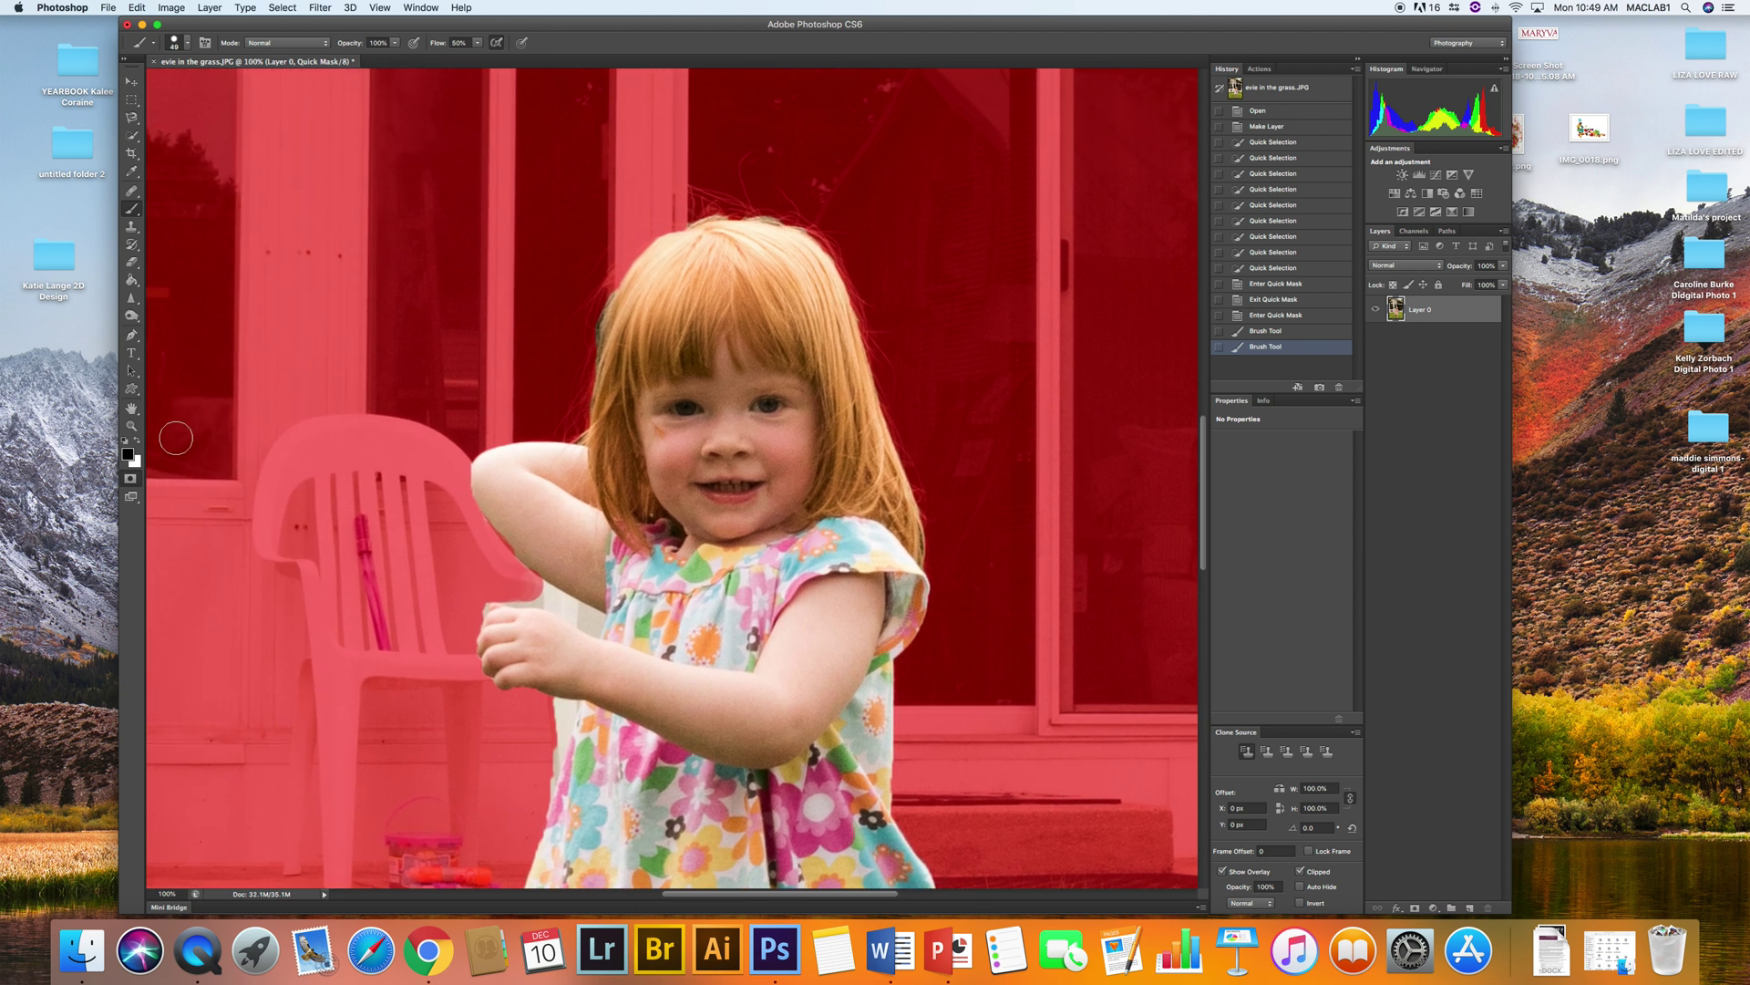
pyautogui.moveTo(625, 356); pyautogui.dragTo(610, 353)
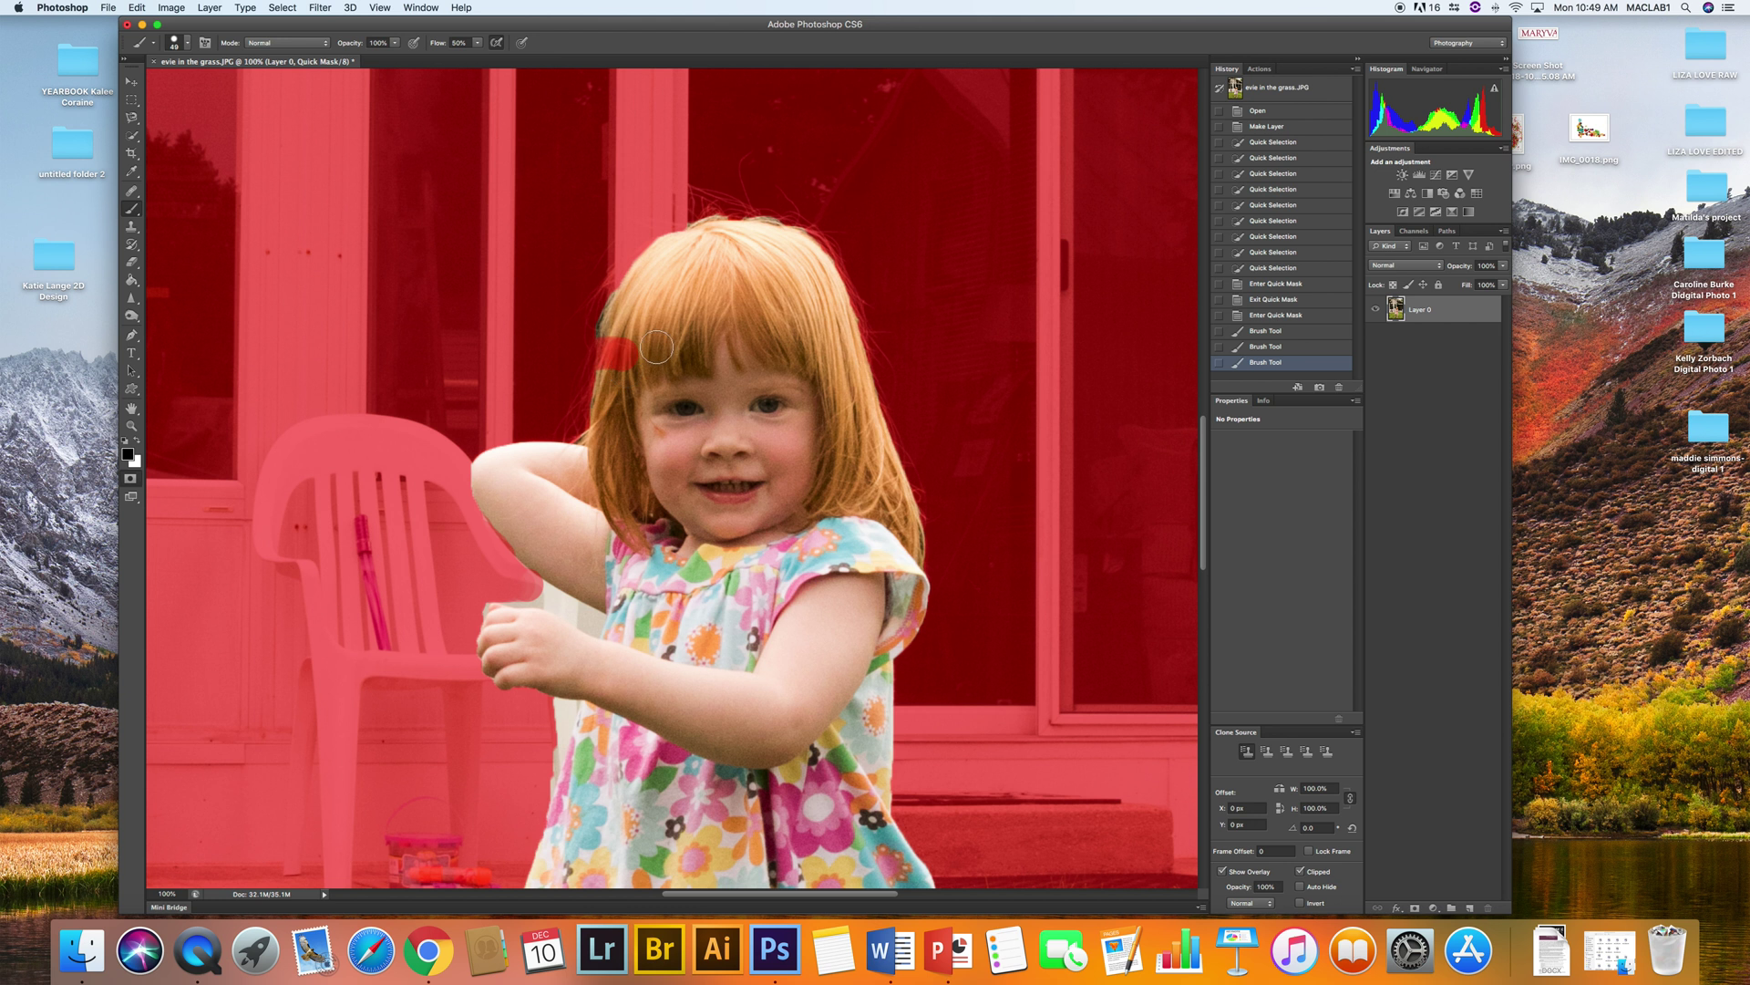
# Preview the selection outside Quick Mask, return to the mask and clear the black patch on the hair with white
pyautogui.click(131, 477)
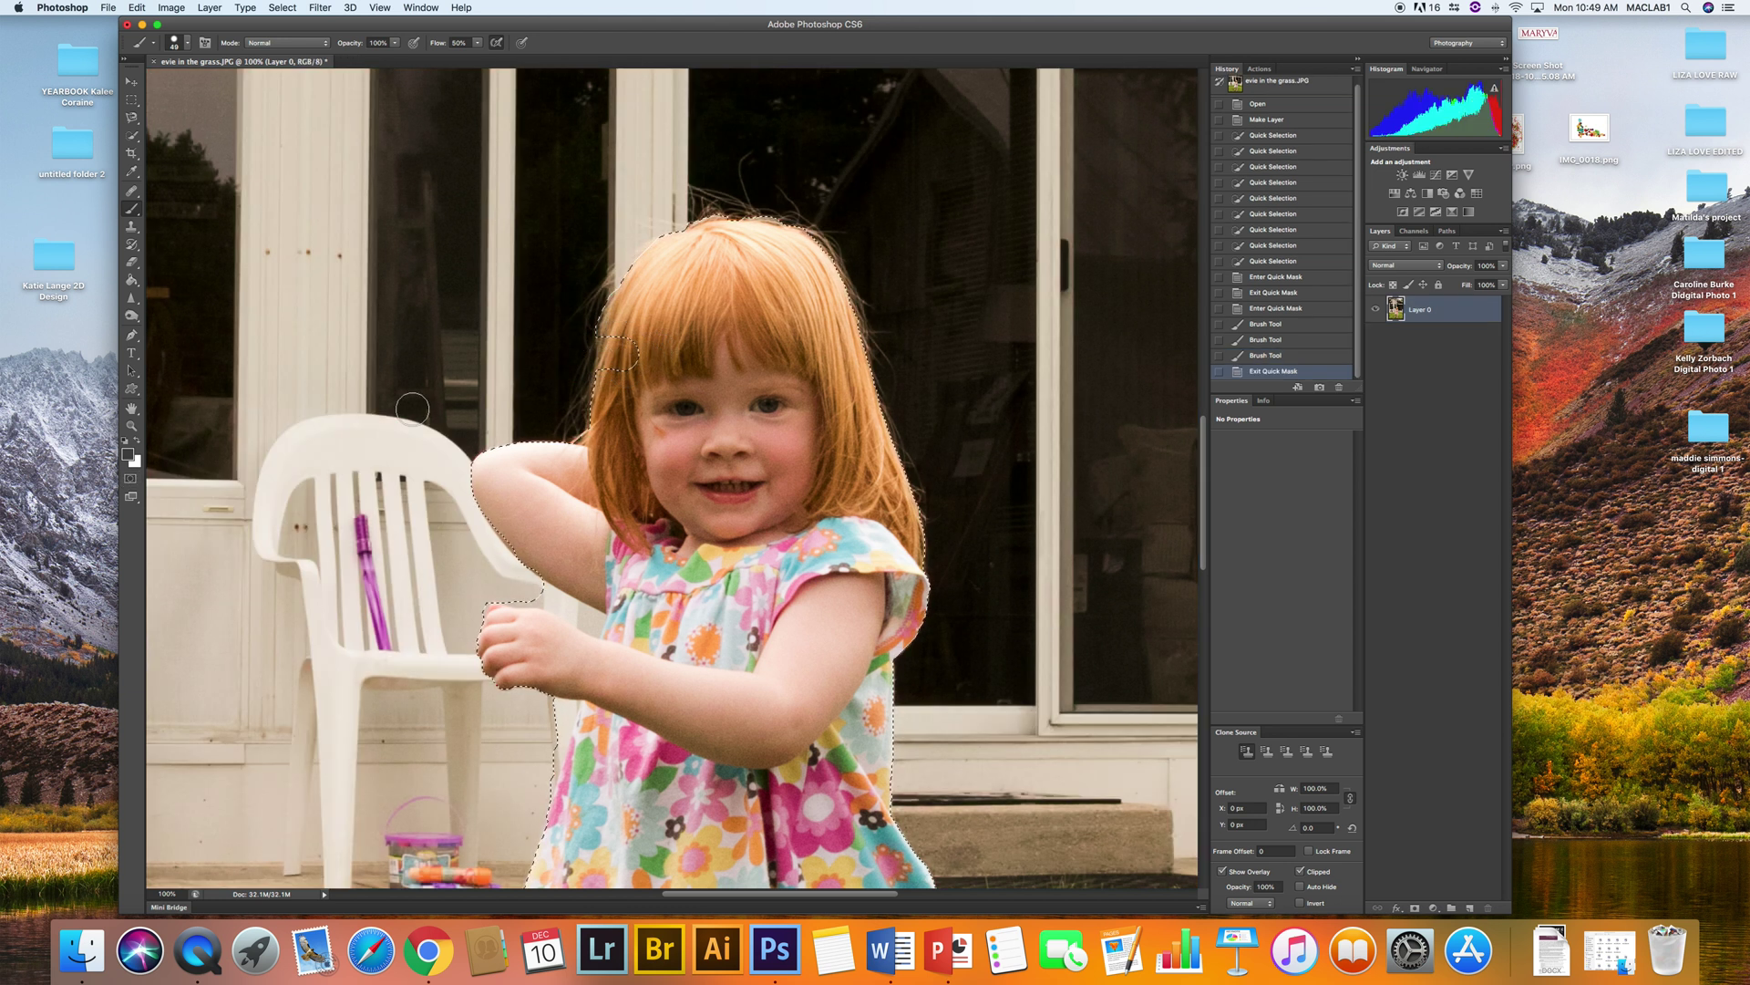
pyautogui.click(131, 478)
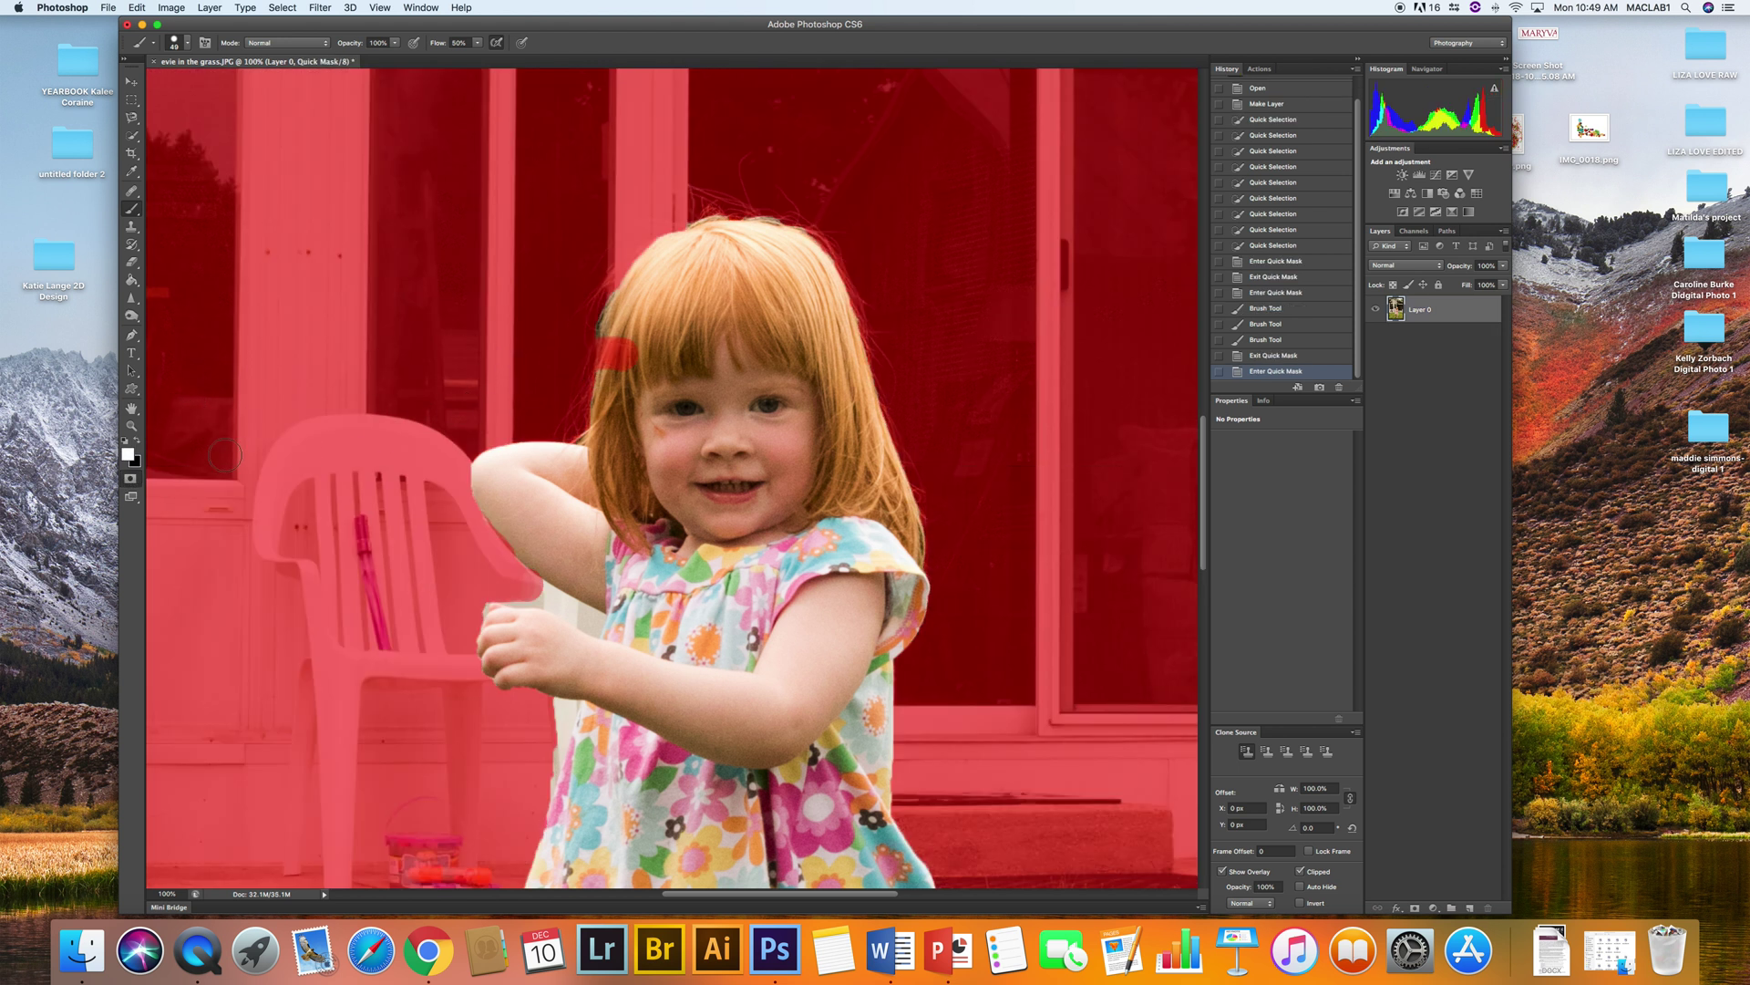
pyautogui.moveTo(638, 339)
pyautogui.mouseDown()
pyautogui.moveTo(616, 350)
pyautogui.moveTo(618, 383)
pyautogui.mouseUp()
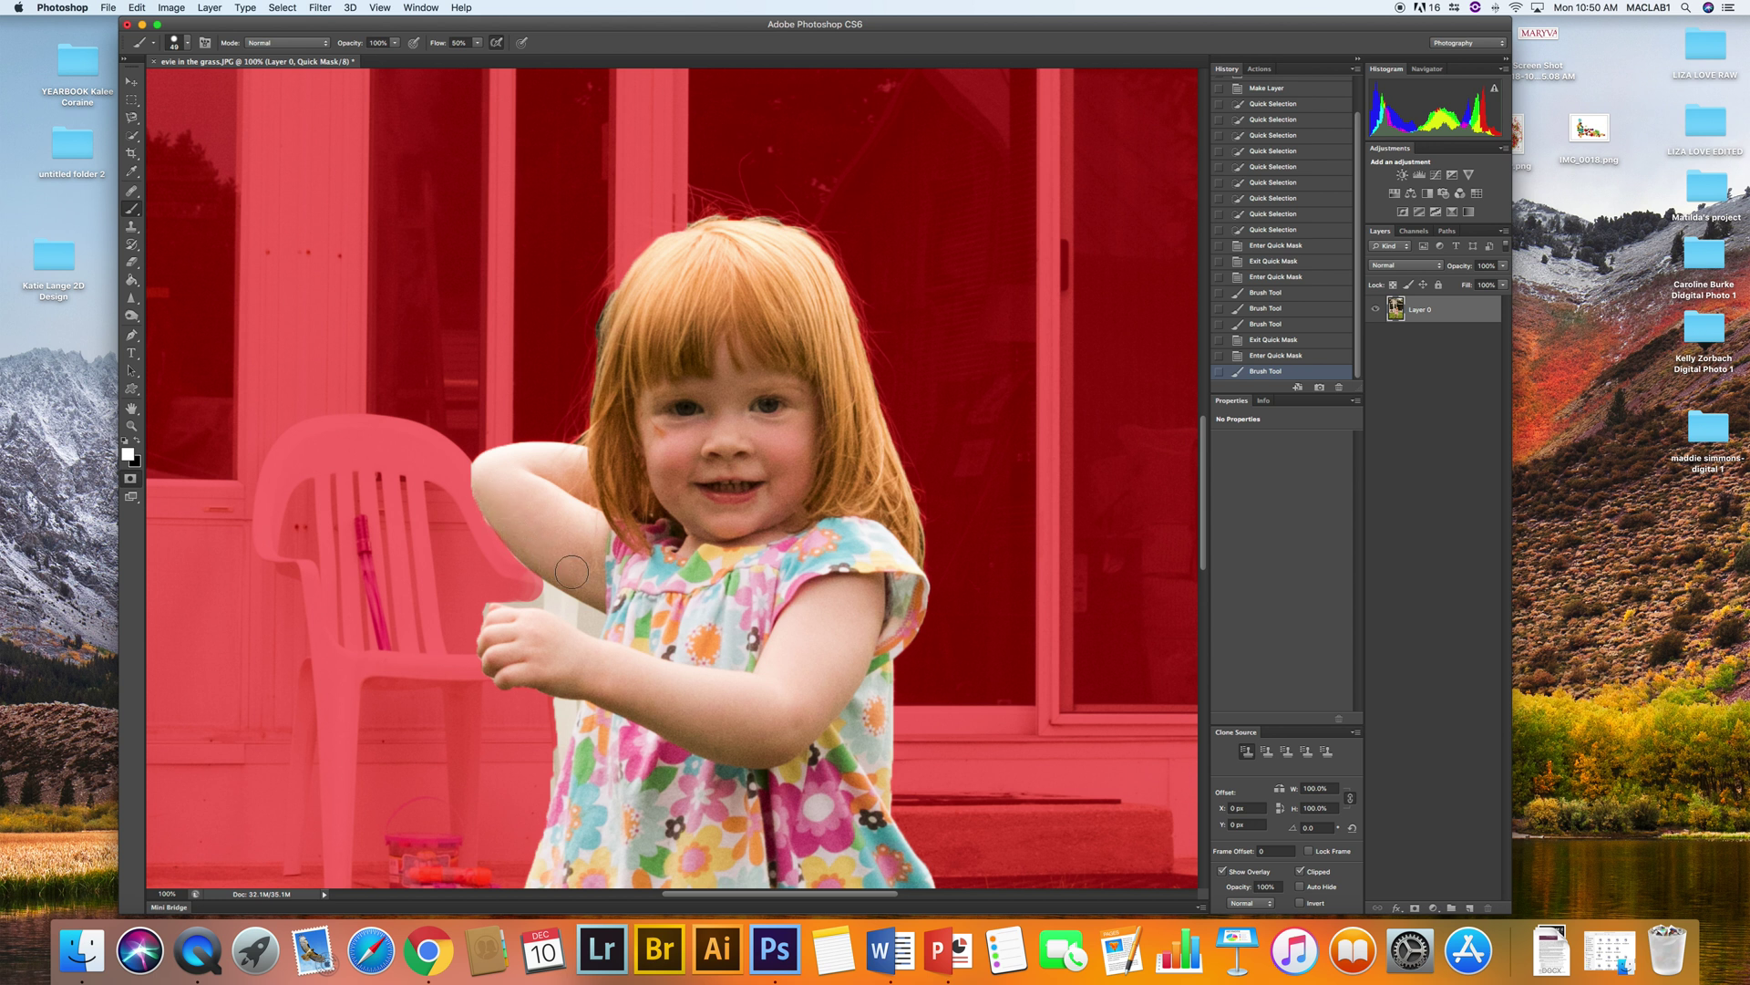
# Paint white along the girl's raised elbow and upper arm, raising the brush flow to 100%
pyautogui.moveTo(485, 486); pyautogui.dragTo(497, 463)
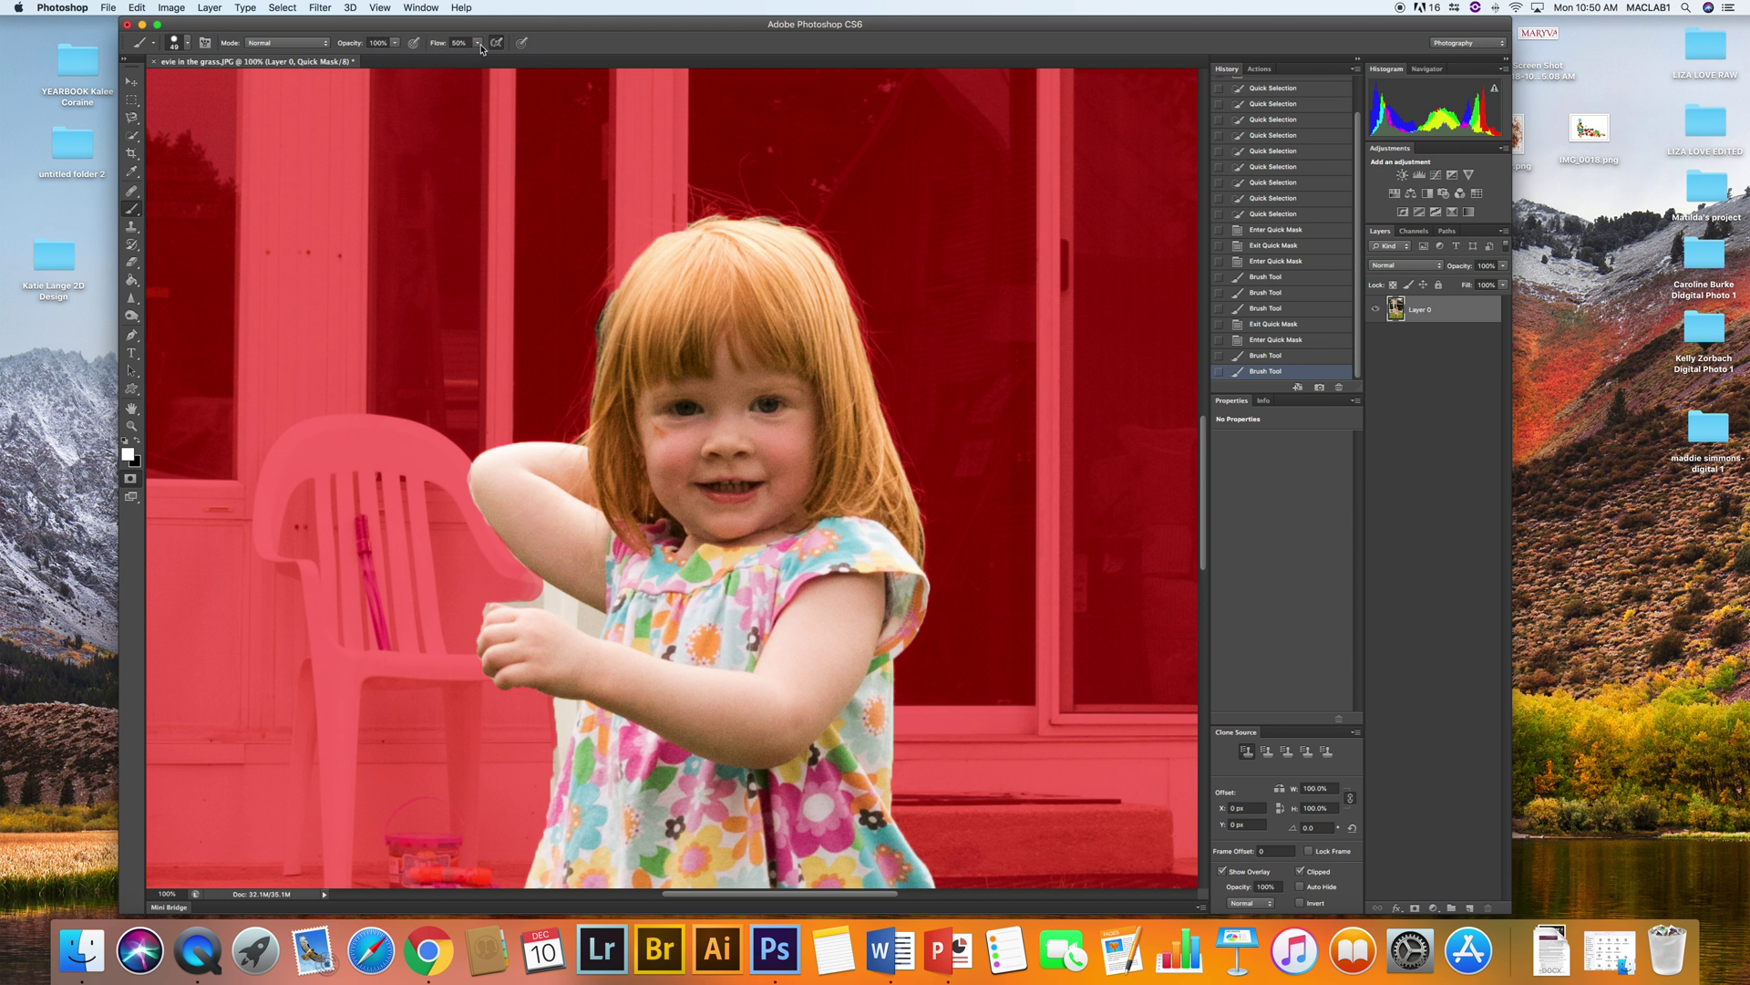
pyautogui.moveTo(480, 44); pyautogui.dragTo(537, 60)
pyautogui.moveTo(493, 504)
pyautogui.mouseDown()
pyautogui.moveTo(528, 543)
pyautogui.moveTo(629, 586)
pyautogui.mouseUp()
pyautogui.moveTo(635, 560); pyautogui.dragTo(594, 467)
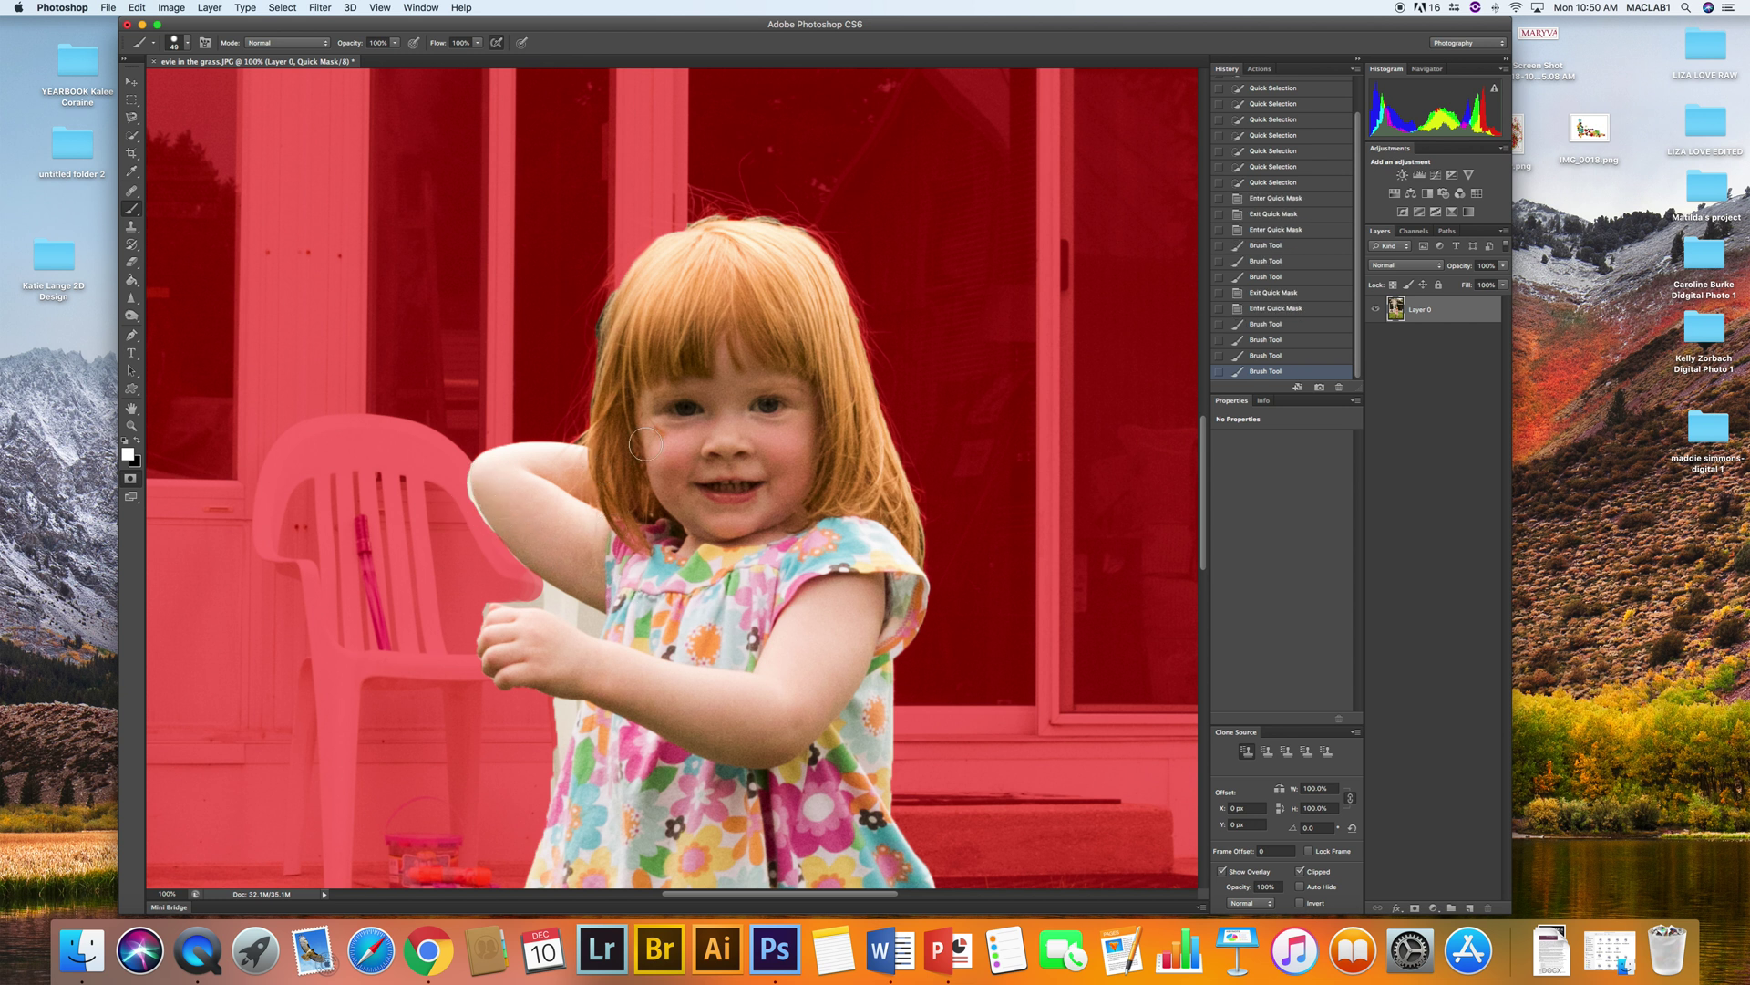
# Switch to black and mask the background beside the girl's hair and along the outside of her raised elbow
pyautogui.press('x')
pyautogui.moveTo(628, 295)
pyautogui.mouseDown()
pyautogui.moveTo(592, 288)
pyautogui.moveTo(574, 358)
pyautogui.mouseUp()
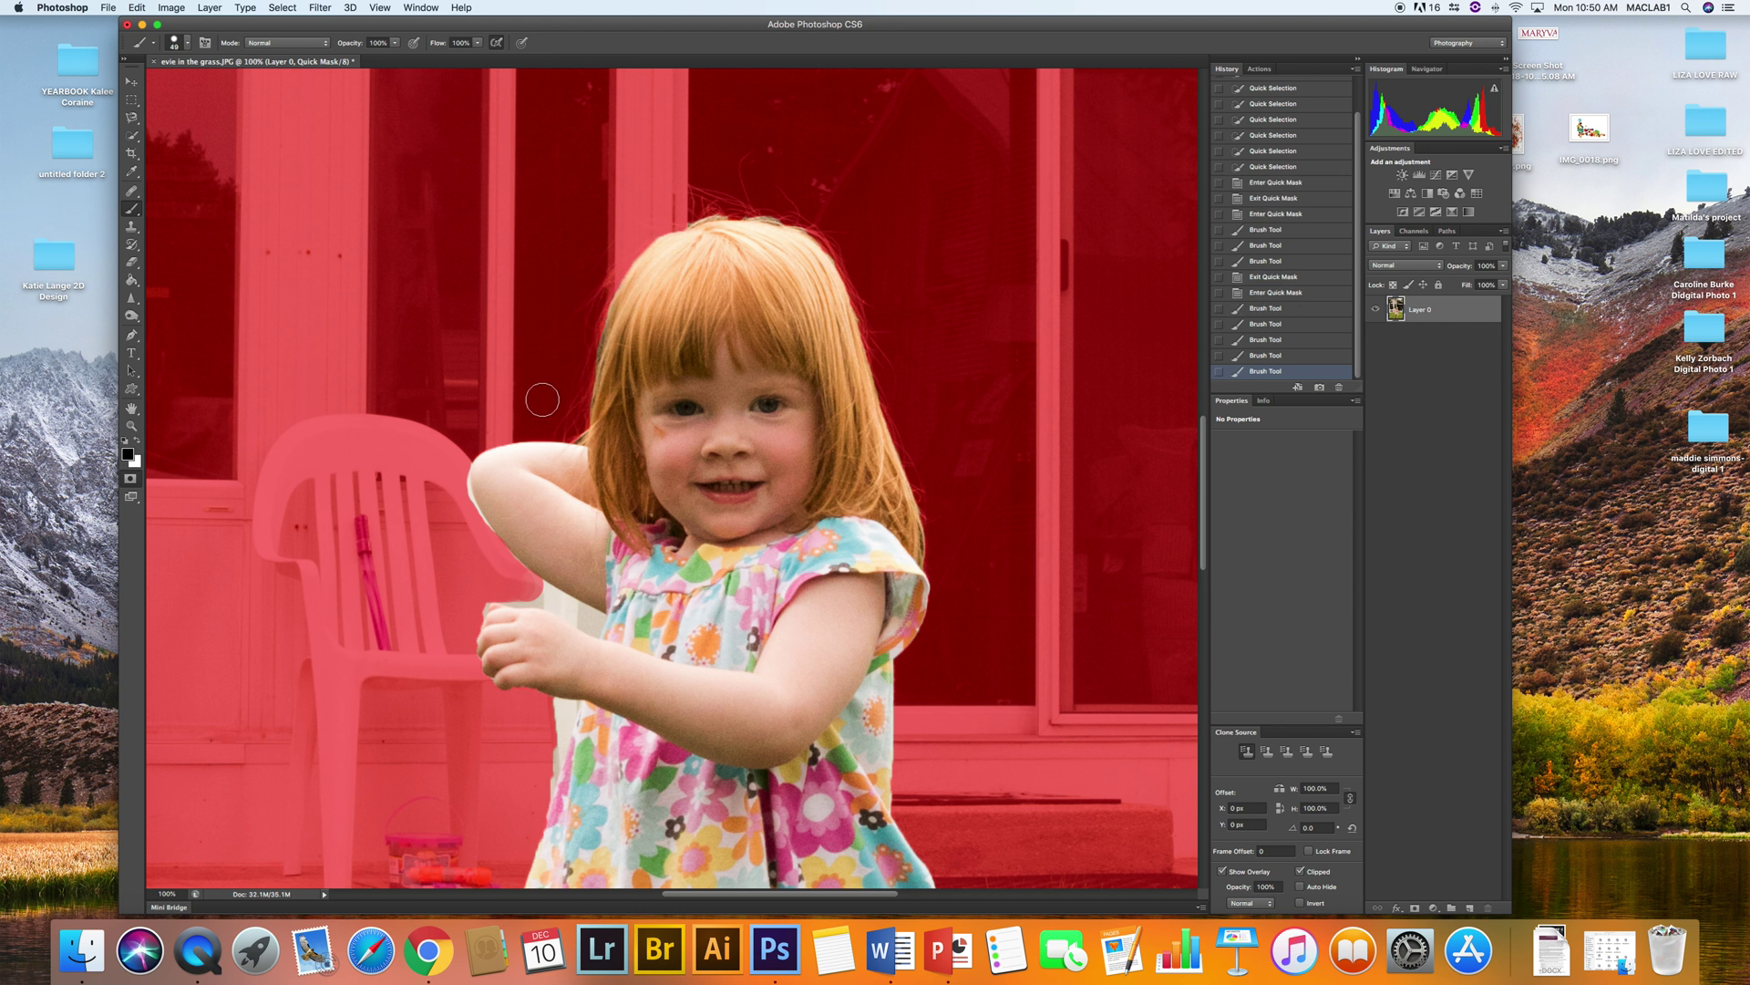
pyautogui.click(471, 525)
# Lower the brush hardness, undoing a test stroke on the raised elbow, and make white the painting colour
pyautogui.click(187, 42)
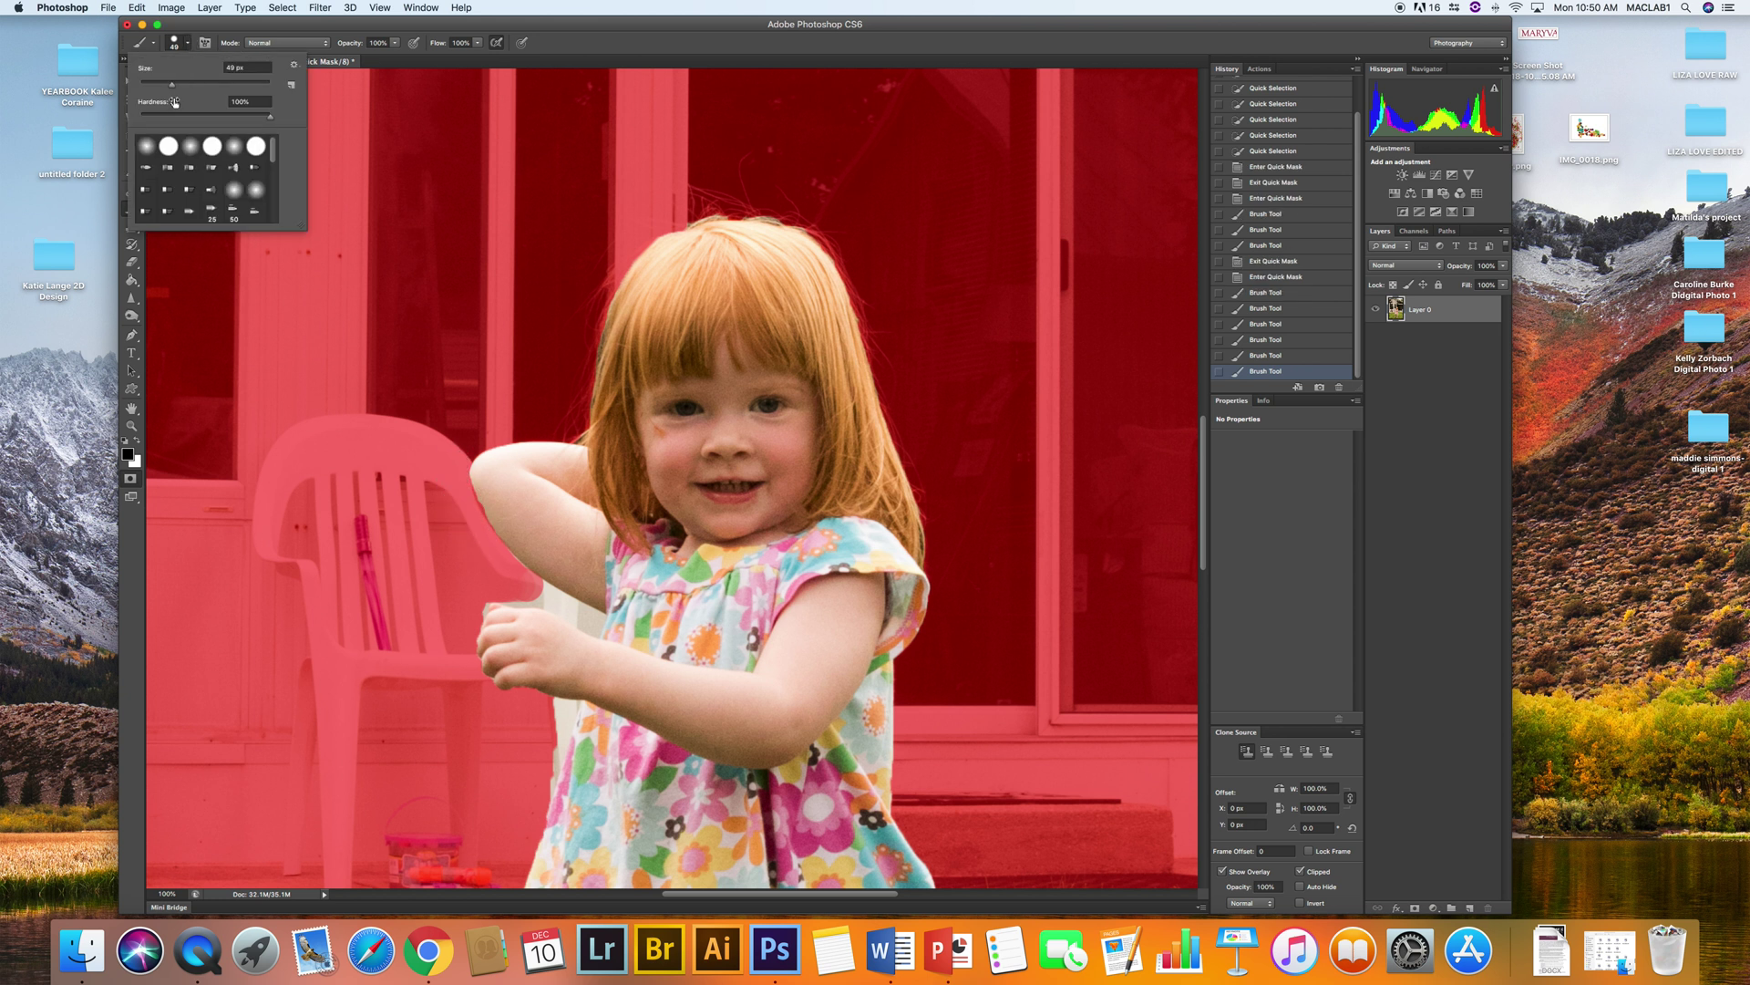
pyautogui.click(230, 117)
pyautogui.click(492, 485)
pyautogui.moveTo(499, 501); pyautogui.dragTo(500, 503)
pyautogui.press('super+z')
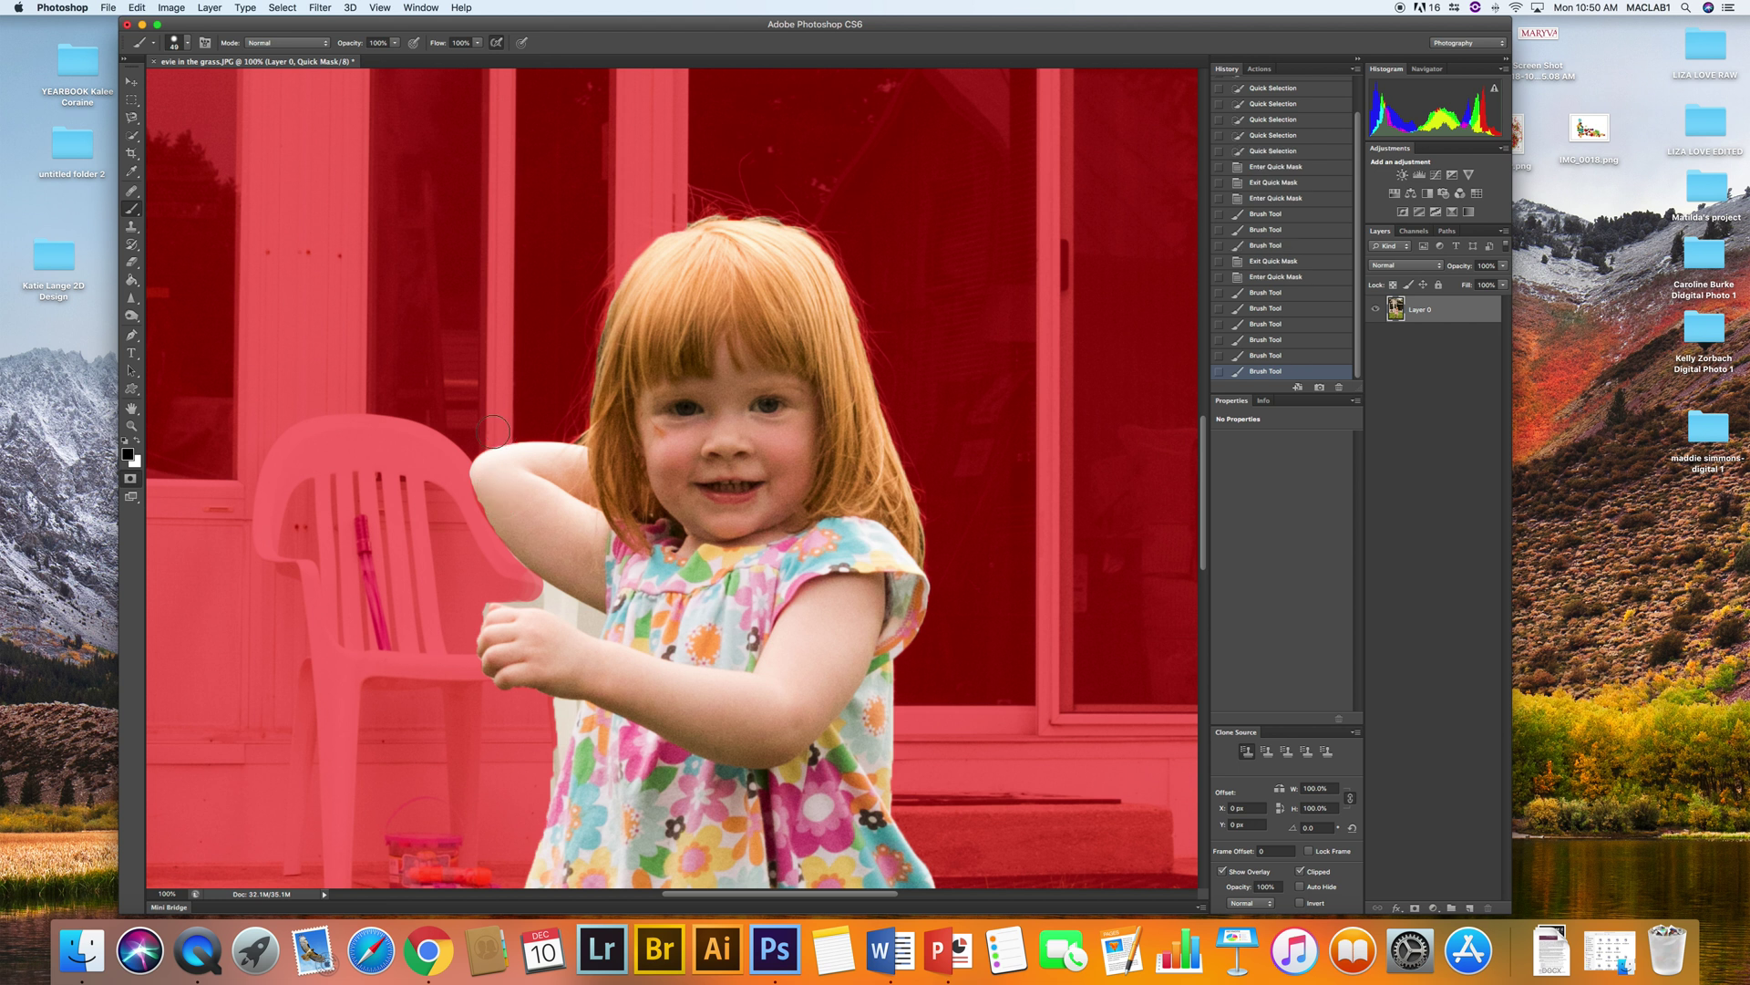
pyautogui.click(139, 441)
# Step back through the recent brush strokes in the history and return to the latest state
pyautogui.click(1272, 354)
pyautogui.click(1271, 339)
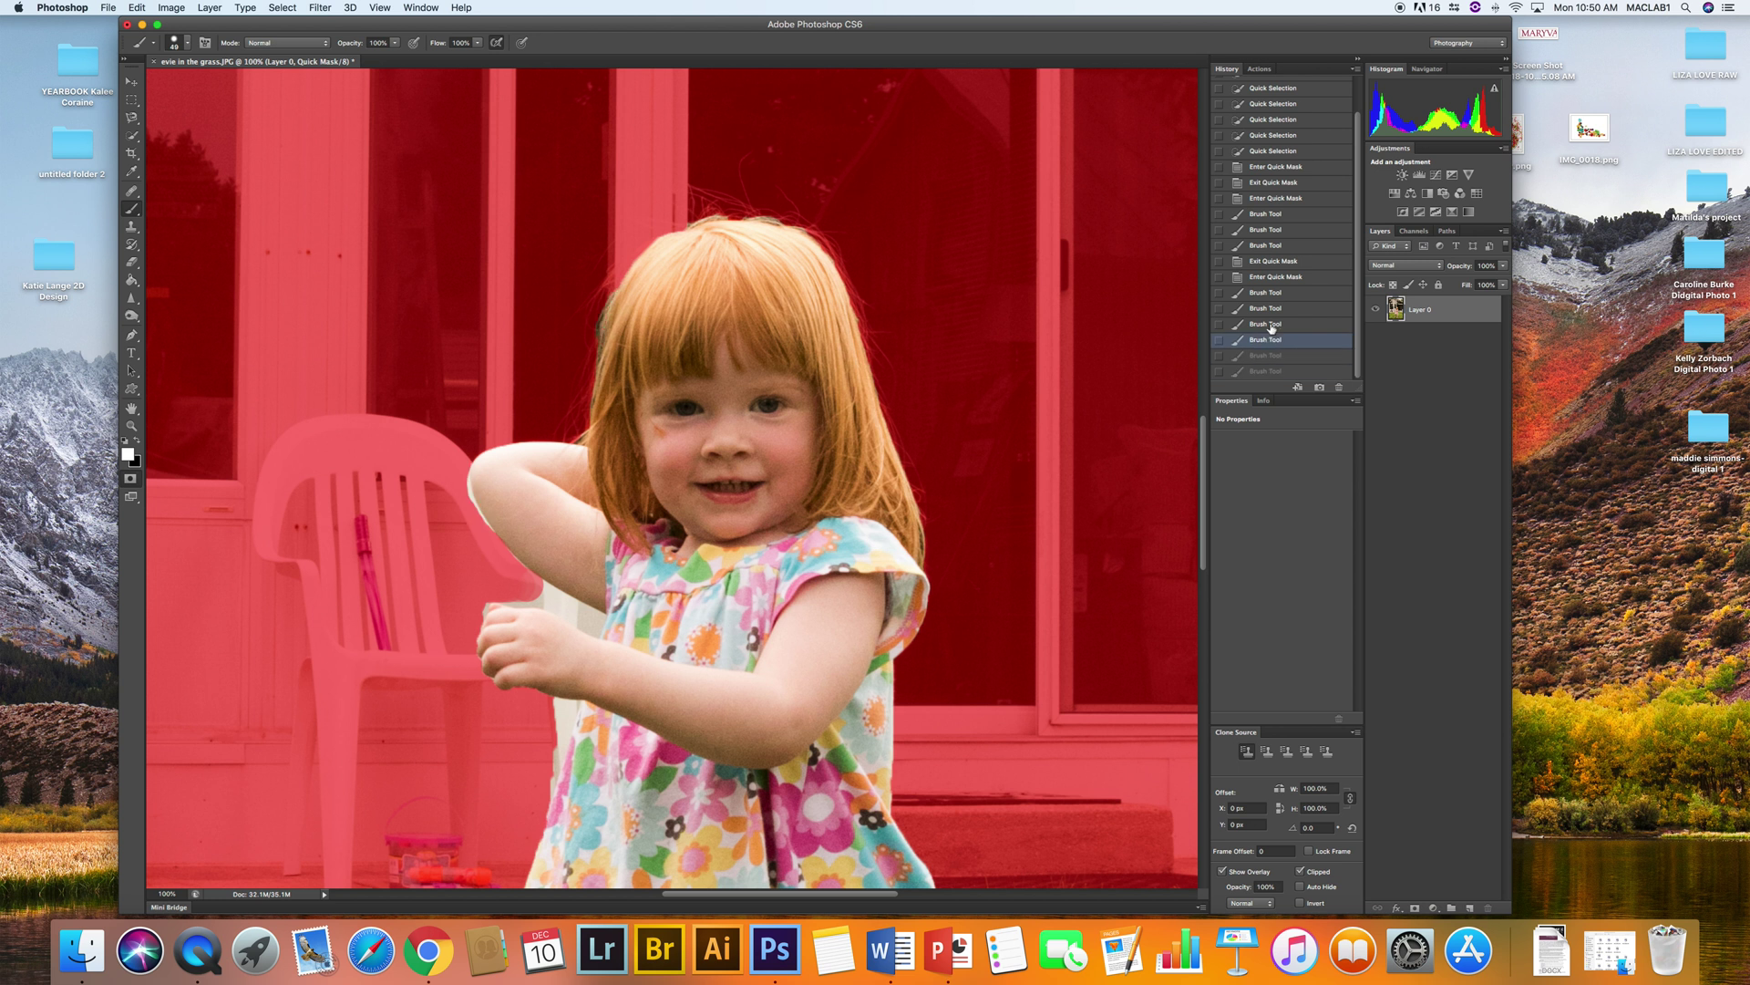
pyautogui.click(1270, 326)
pyautogui.click(1270, 310)
pyautogui.click(1273, 341)
pyautogui.click(1274, 357)
pyautogui.click(1274, 373)
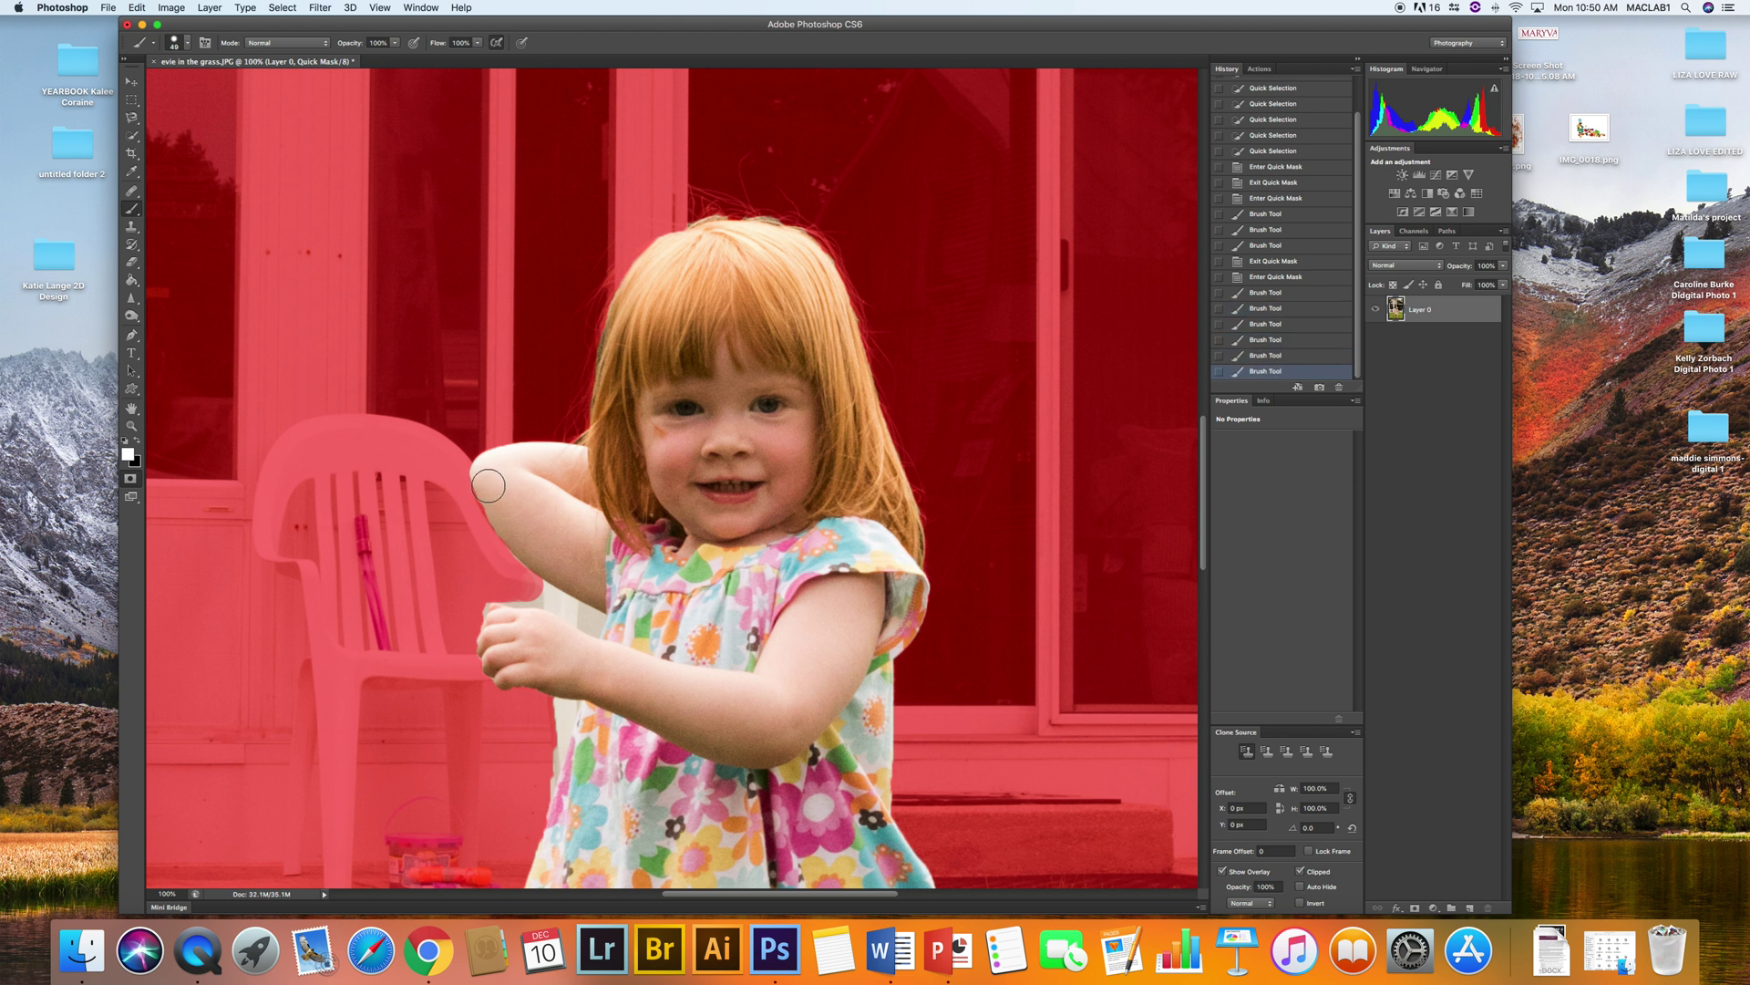
# Paint white along the raised elbow's edge and mask the background strip beside the dress below the hand with black
pyautogui.moveTo(487, 485)
pyautogui.mouseDown()
pyautogui.moveTo(524, 536)
pyautogui.moveTo(512, 506)
pyautogui.moveTo(575, 540)
pyautogui.moveTo(534, 593)
pyautogui.moveTo(471, 599)
pyautogui.moveTo(466, 627)
pyautogui.mouseUp()
pyautogui.click(137, 441)
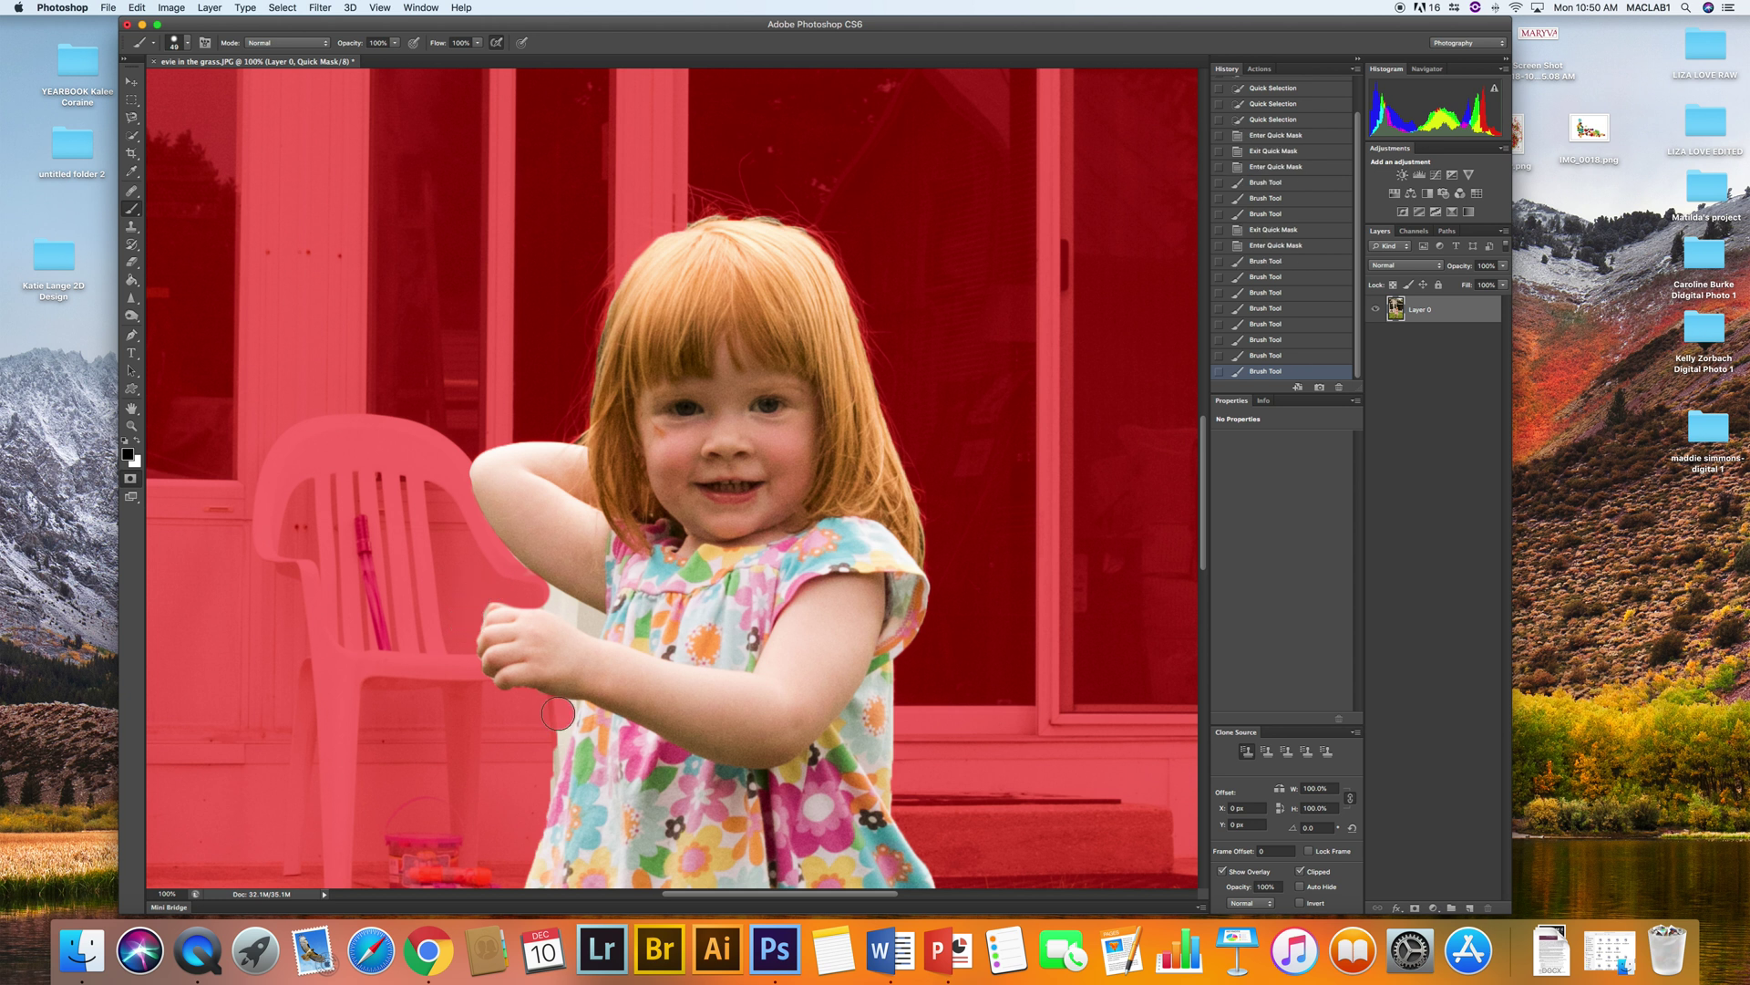
pyautogui.moveTo(558, 713)
pyautogui.mouseDown()
pyautogui.moveTo(526, 797)
pyautogui.moveTo(559, 722)
pyautogui.moveTo(533, 784)
pyautogui.mouseUp()
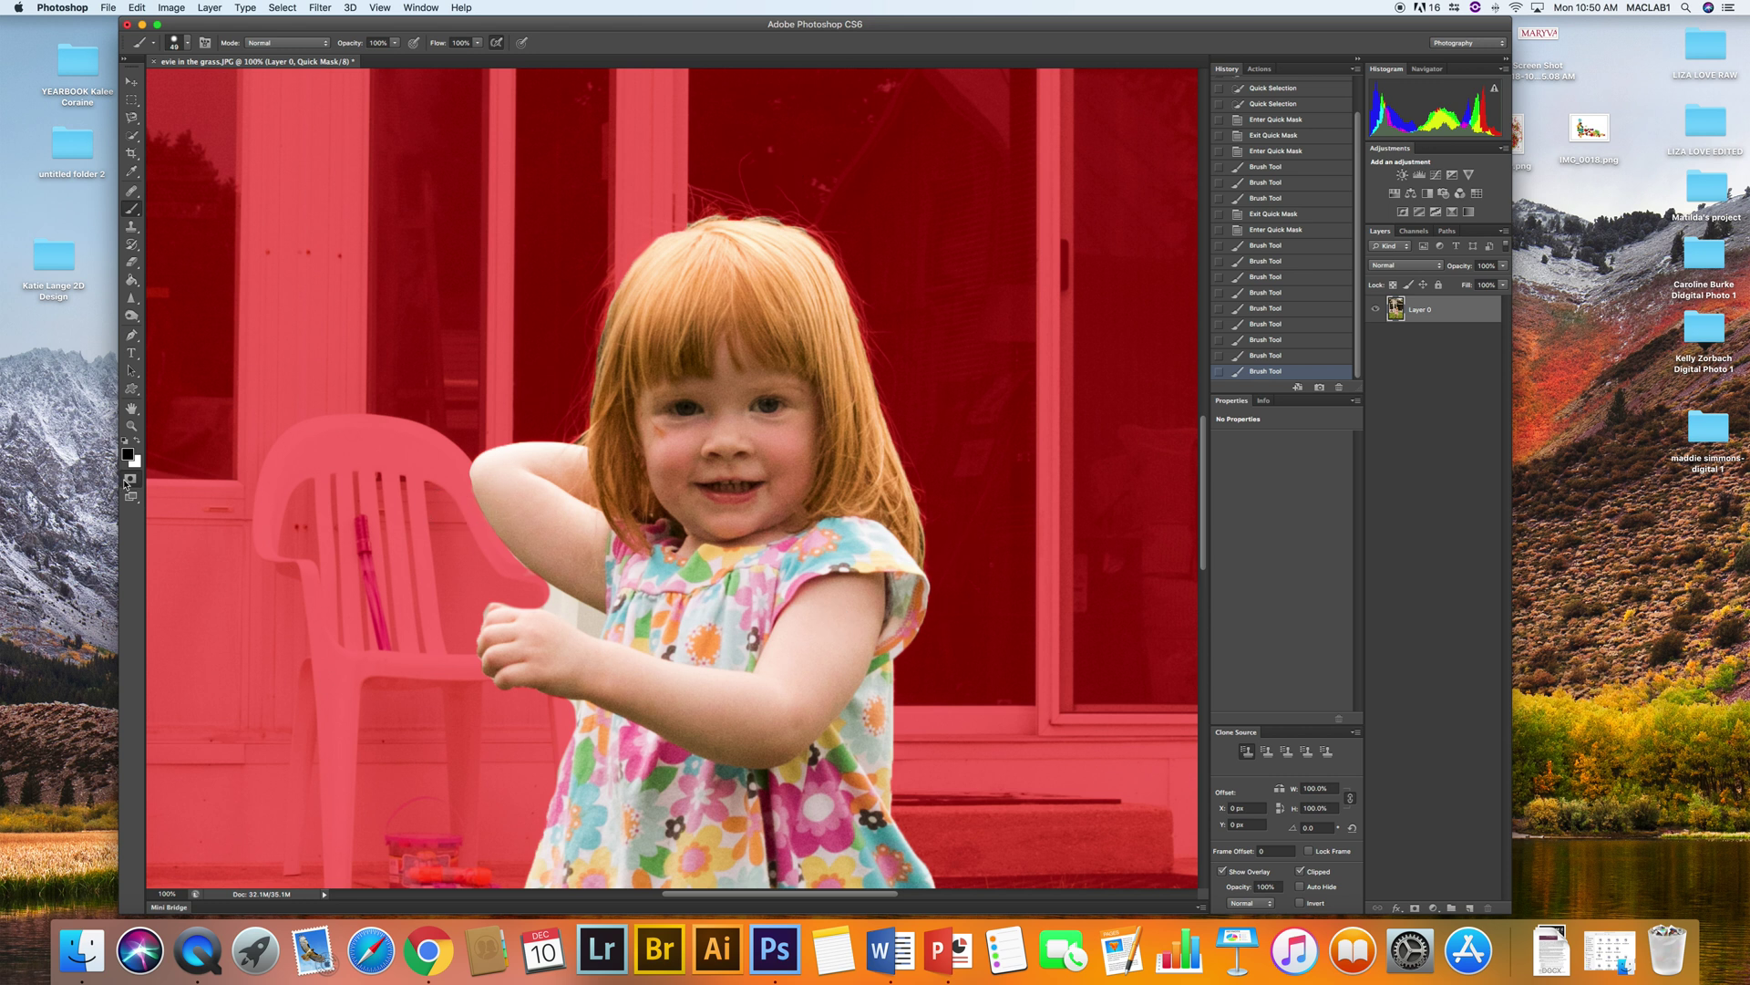
# Exit Quick Mask mode, toggling it once more to compare the mask with the girl's selection outline
pyautogui.press('super+minus')
pyautogui.press('super+minus')
pyautogui.press('super+minus')
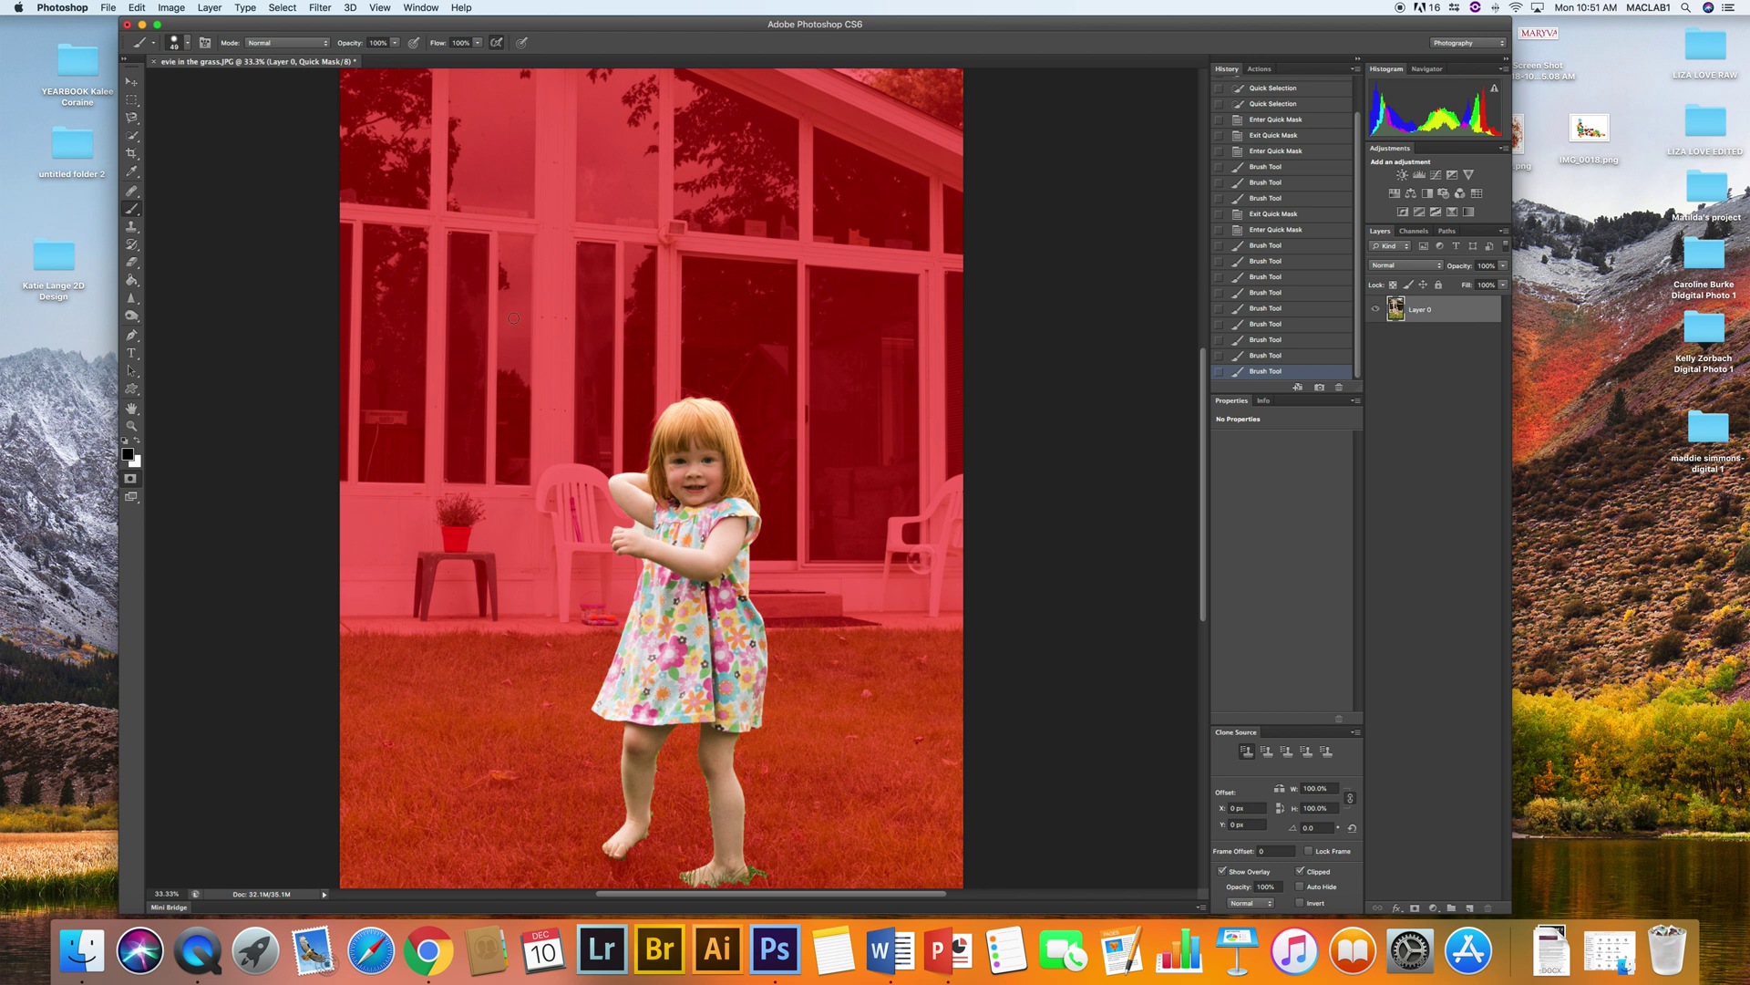
pyautogui.click(133, 481)
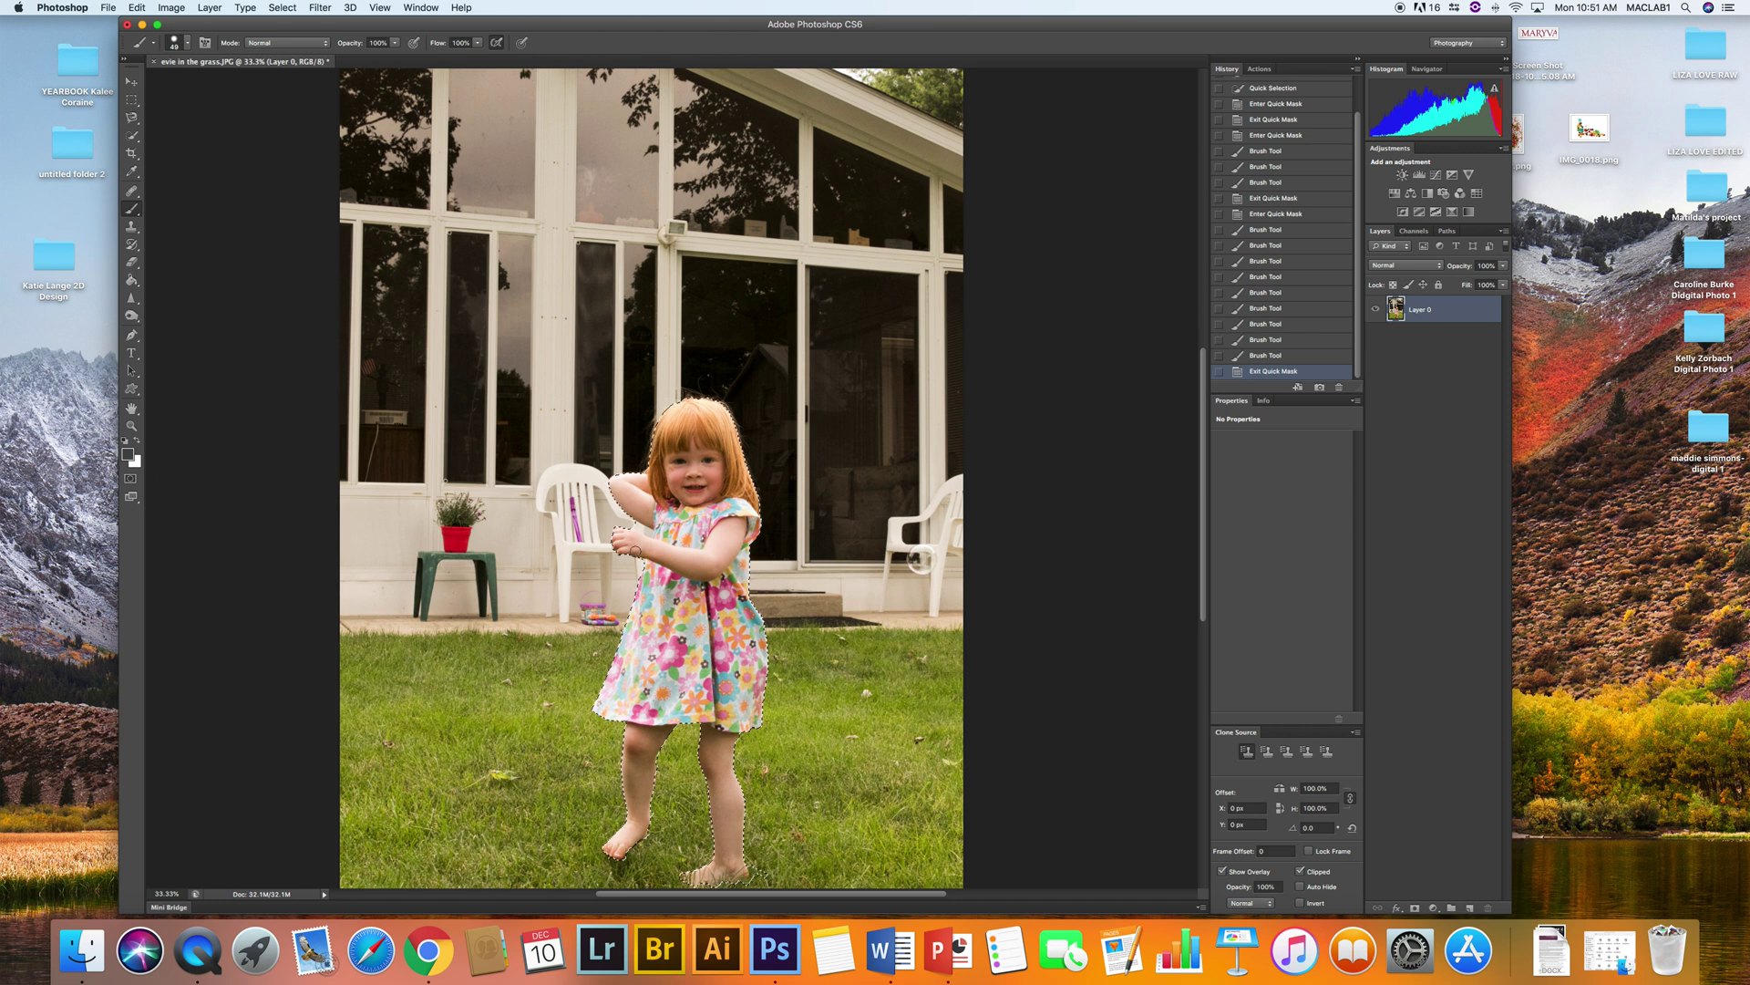
pyautogui.click(132, 479)
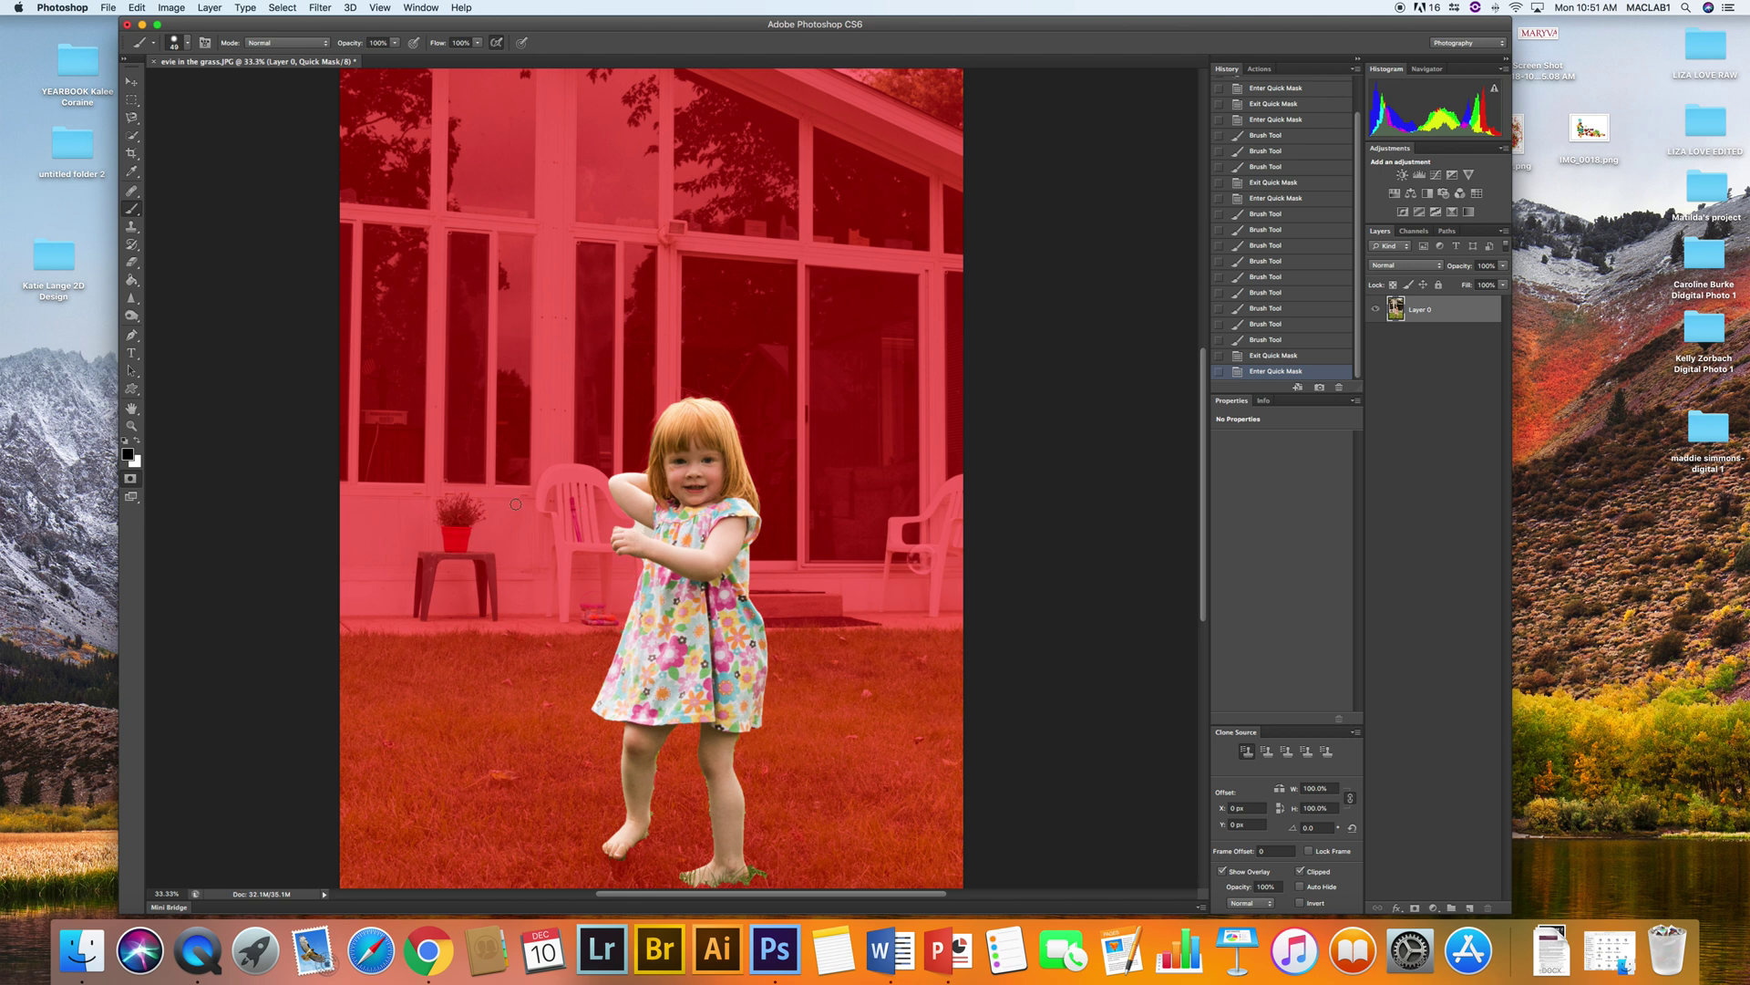
pyautogui.click(131, 479)
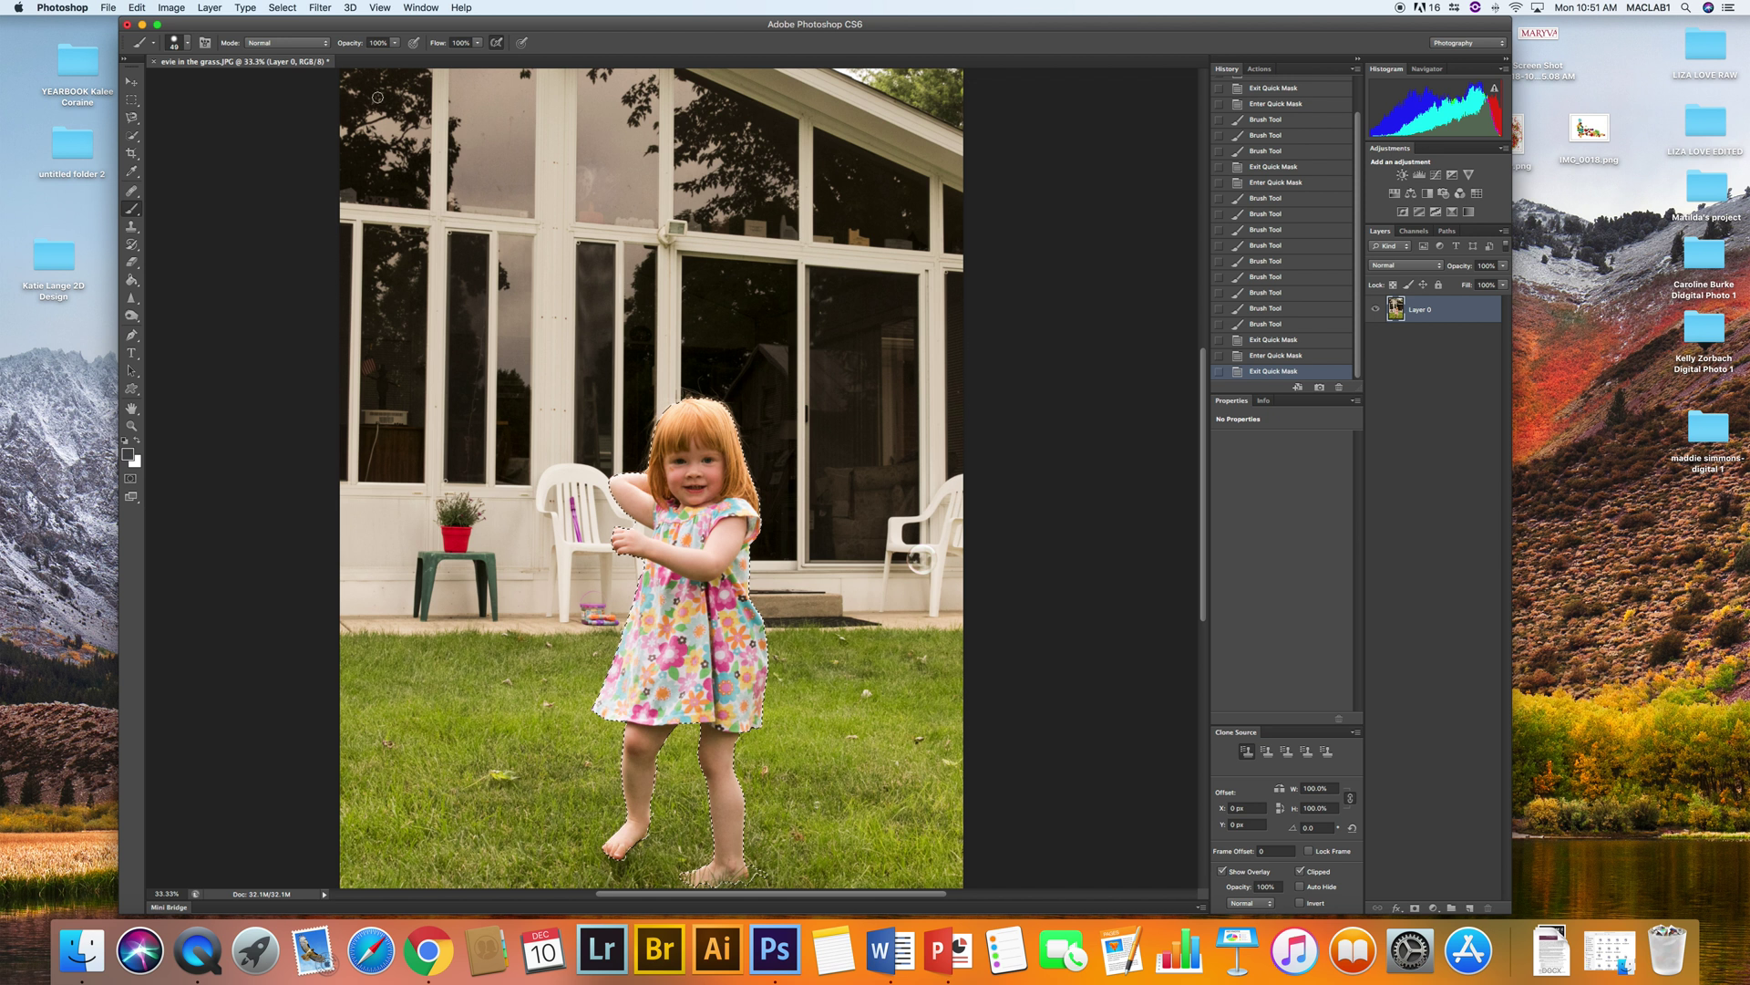
# Start Refine Edge from the Quick Selection tool, try a large edge detection radius and reduce it to 3.9 px
pyautogui.click(133, 138)
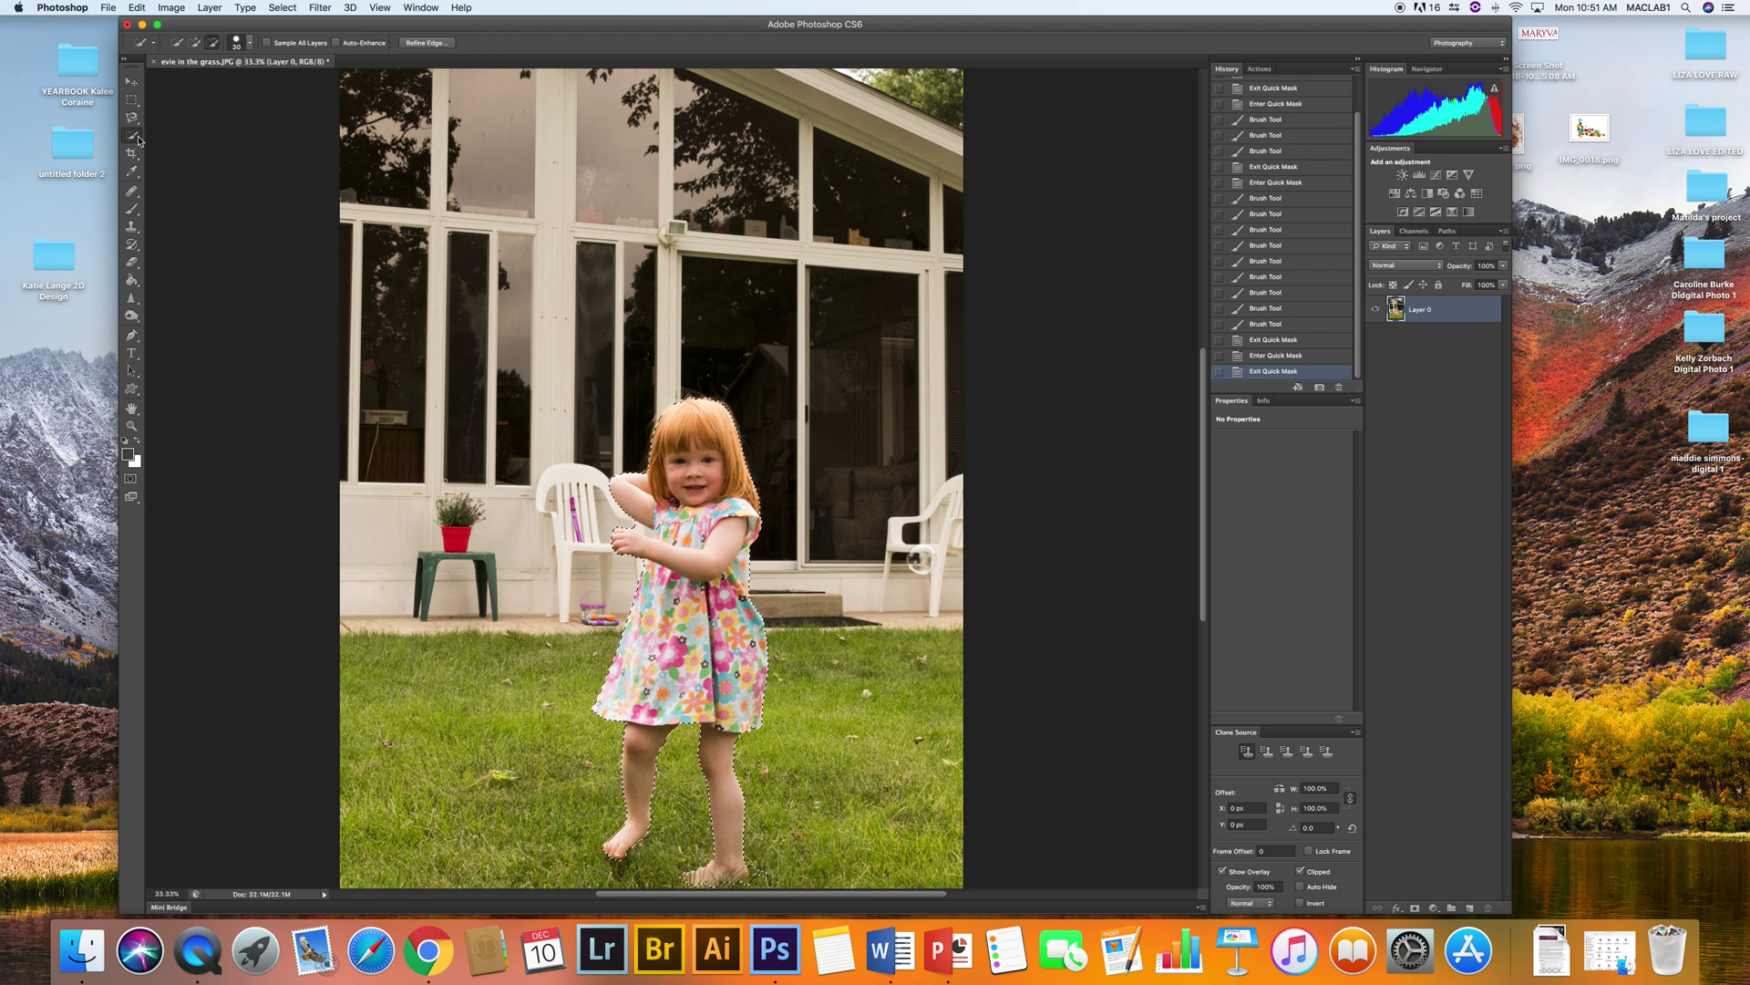
pyautogui.click(427, 43)
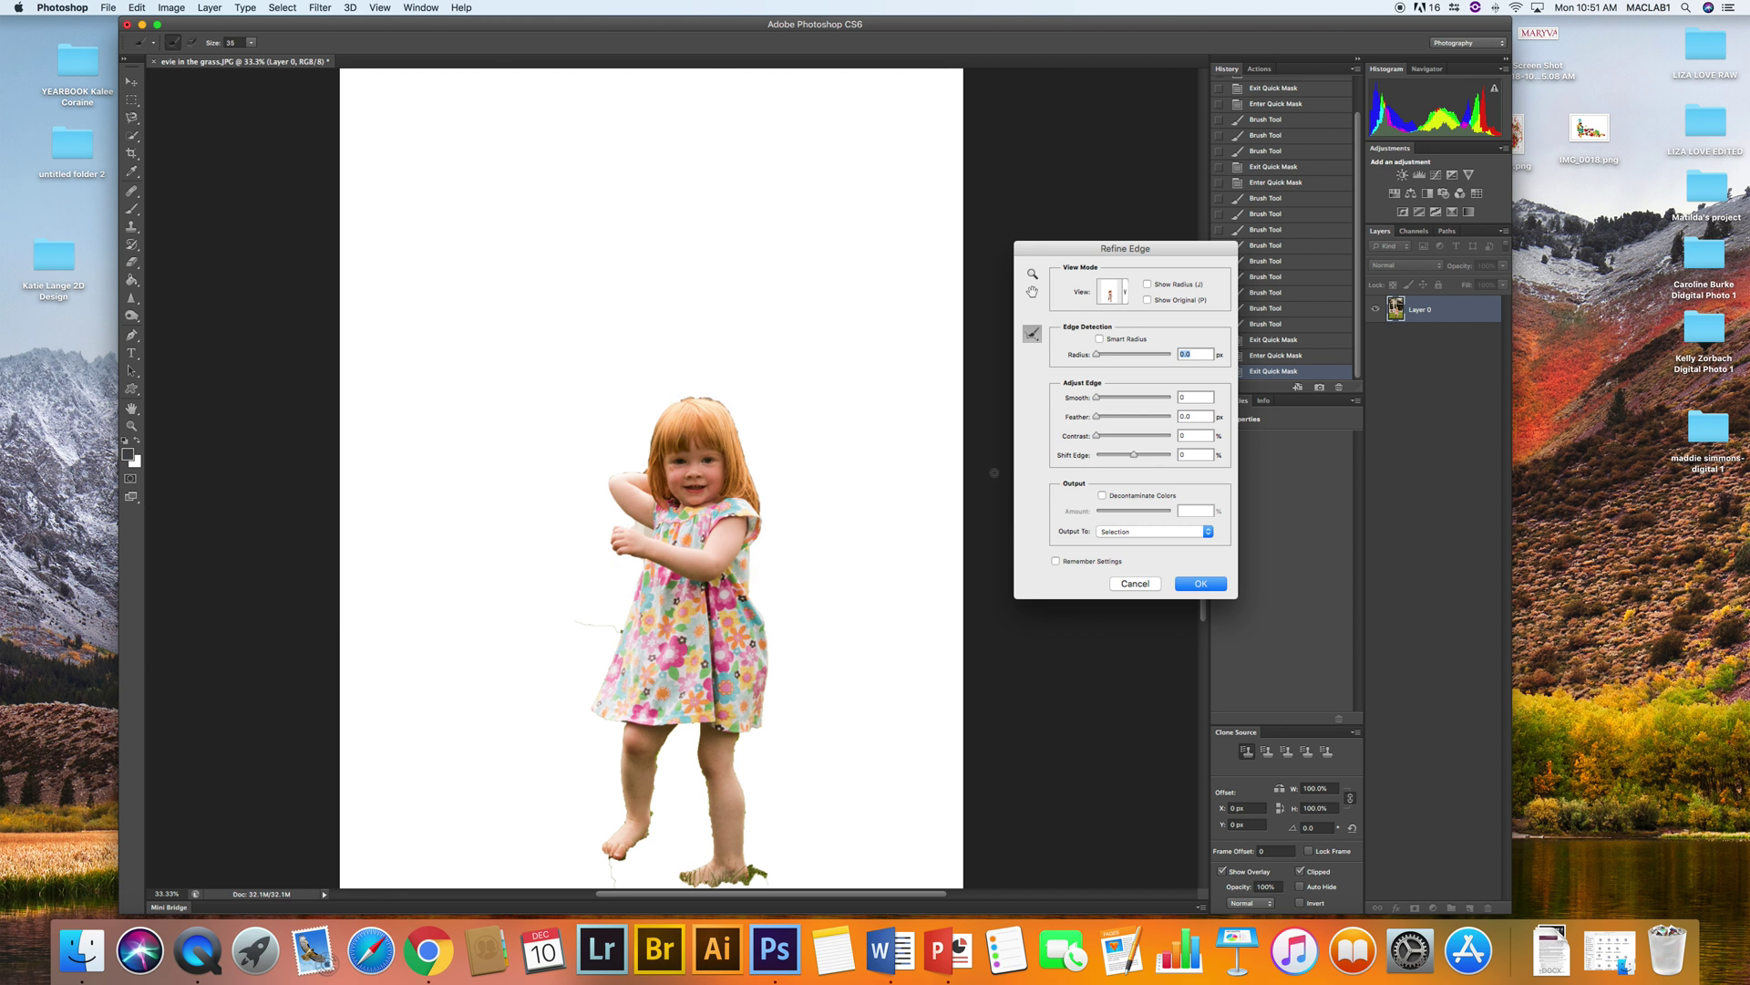
pyautogui.click(1101, 340)
pyautogui.moveTo(1096, 357); pyautogui.dragTo(1122, 357)
pyautogui.moveTo(1126, 360); pyautogui.dragTo(1141, 360)
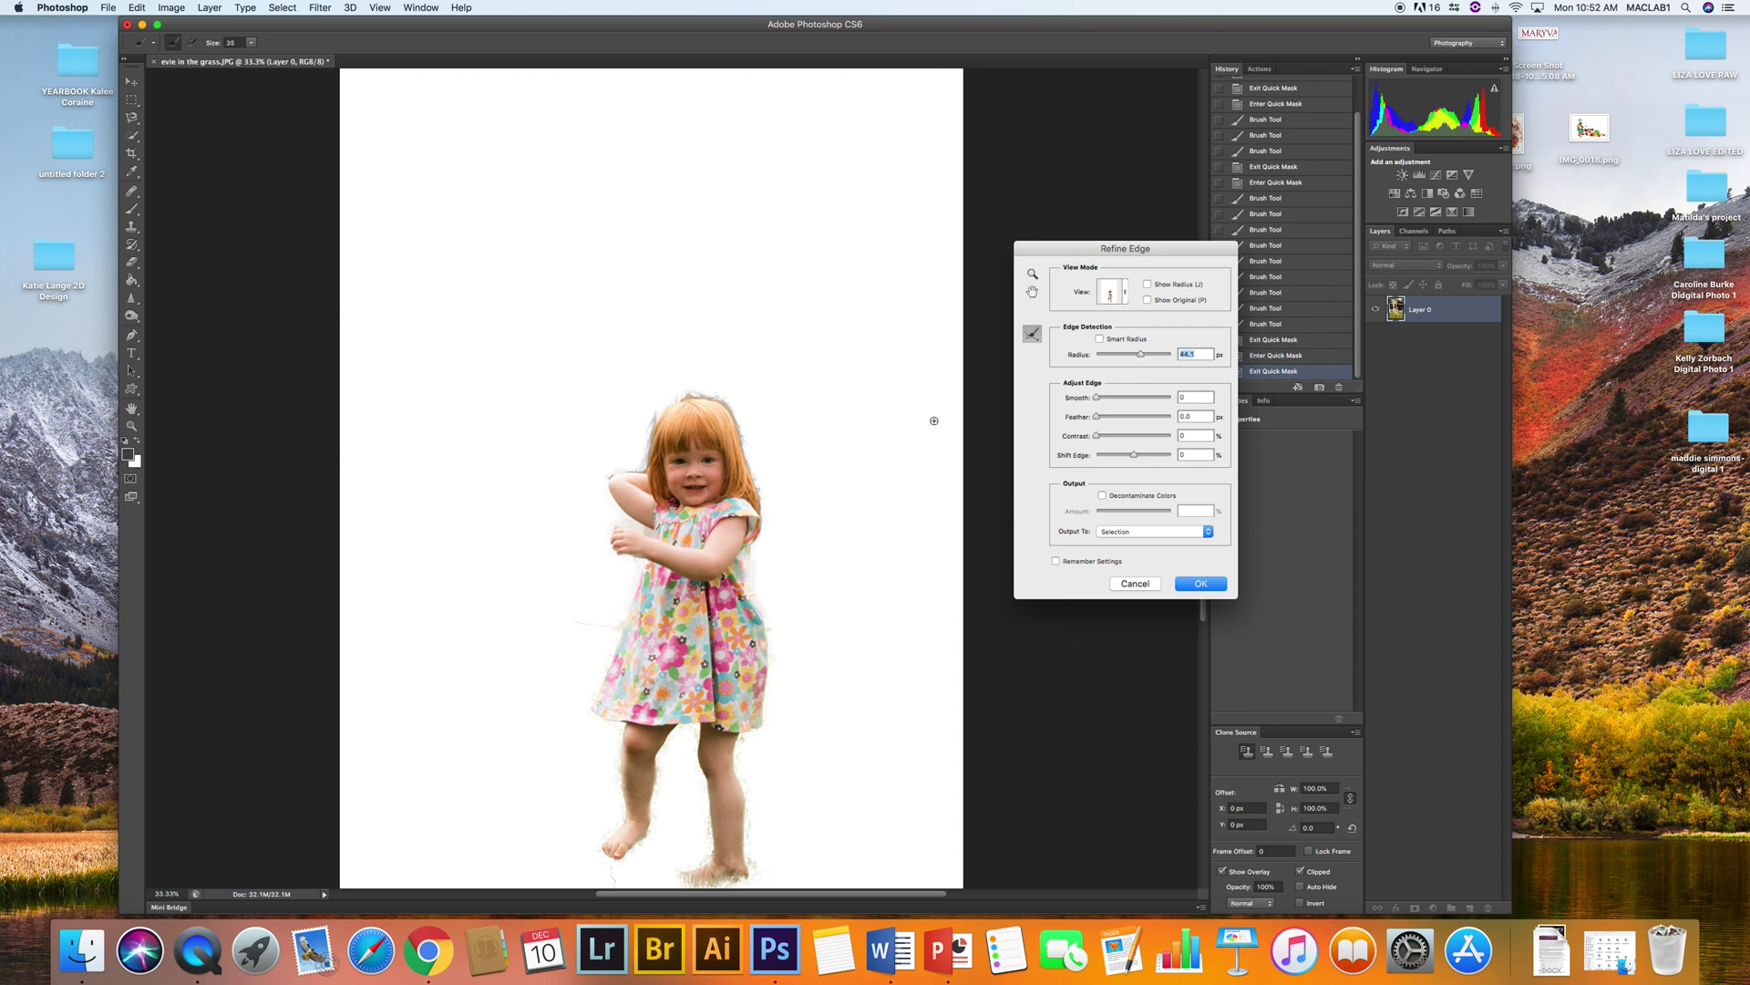
pyautogui.moveTo(1138, 359); pyautogui.dragTo(1111, 361)
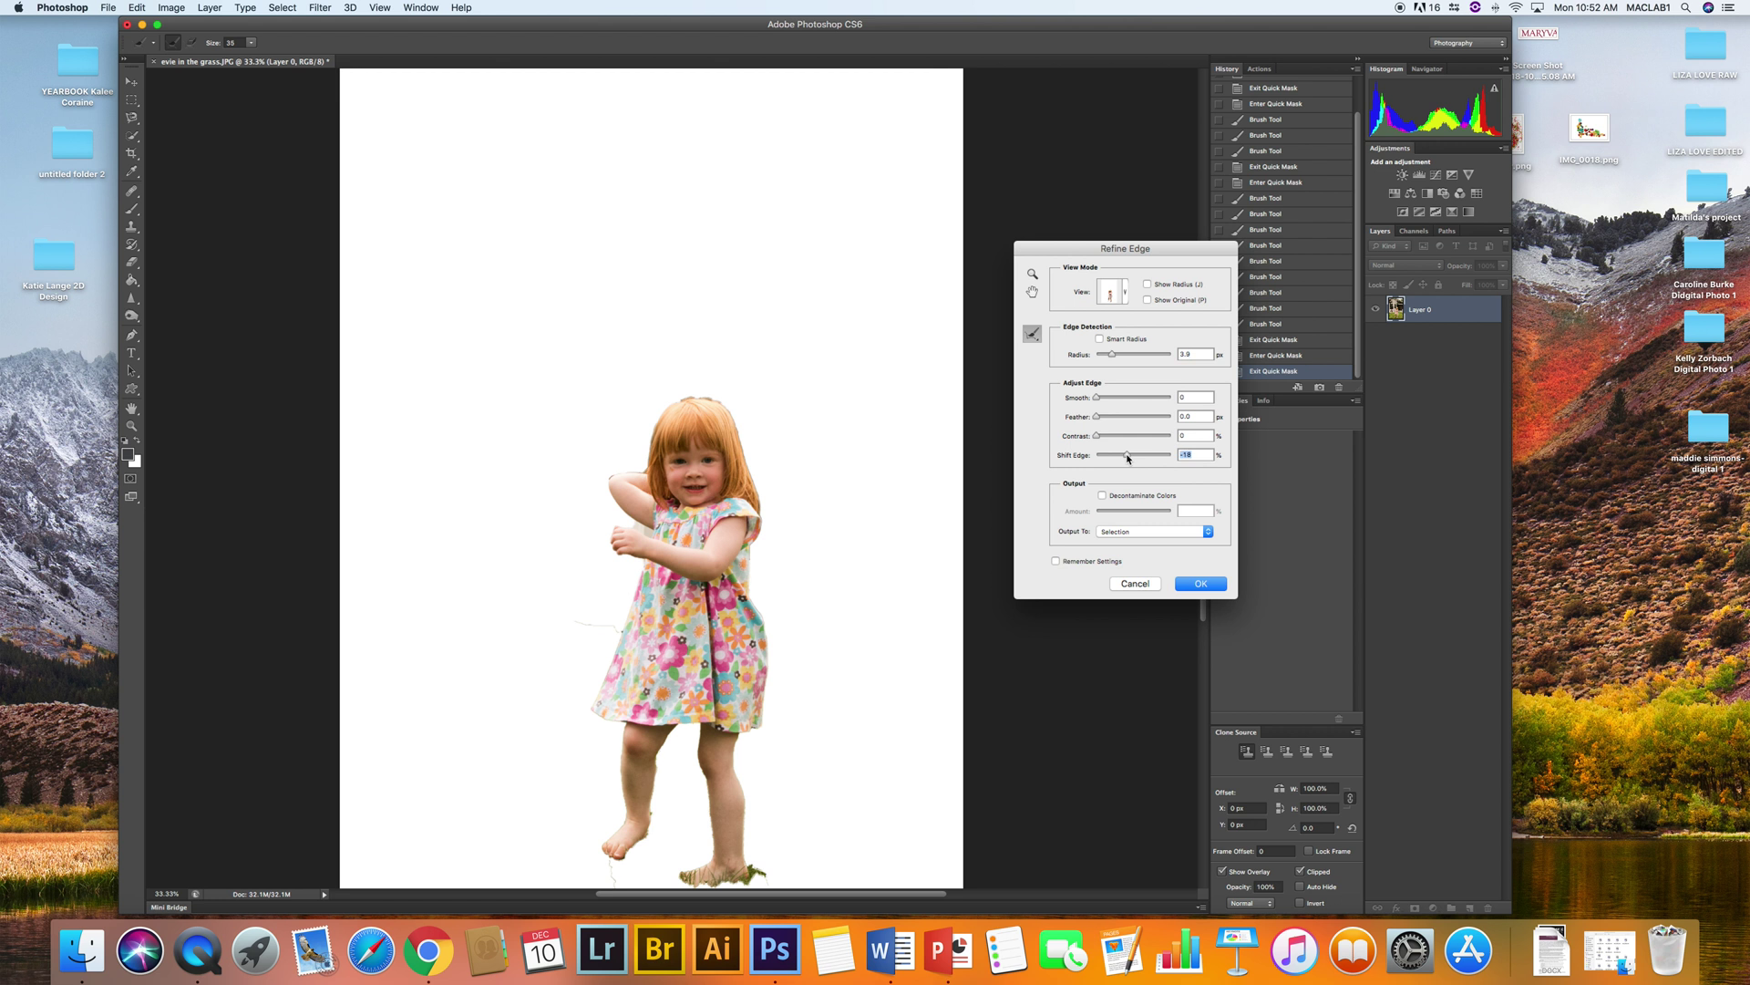
# Refine the selection with Radius 1.4 px, Smooth 14, Feather 2.2 px, Contrast 6% and Shift Edge -80%, and apply it
pyautogui.moveTo(1125, 458); pyautogui.dragTo(1106, 459)
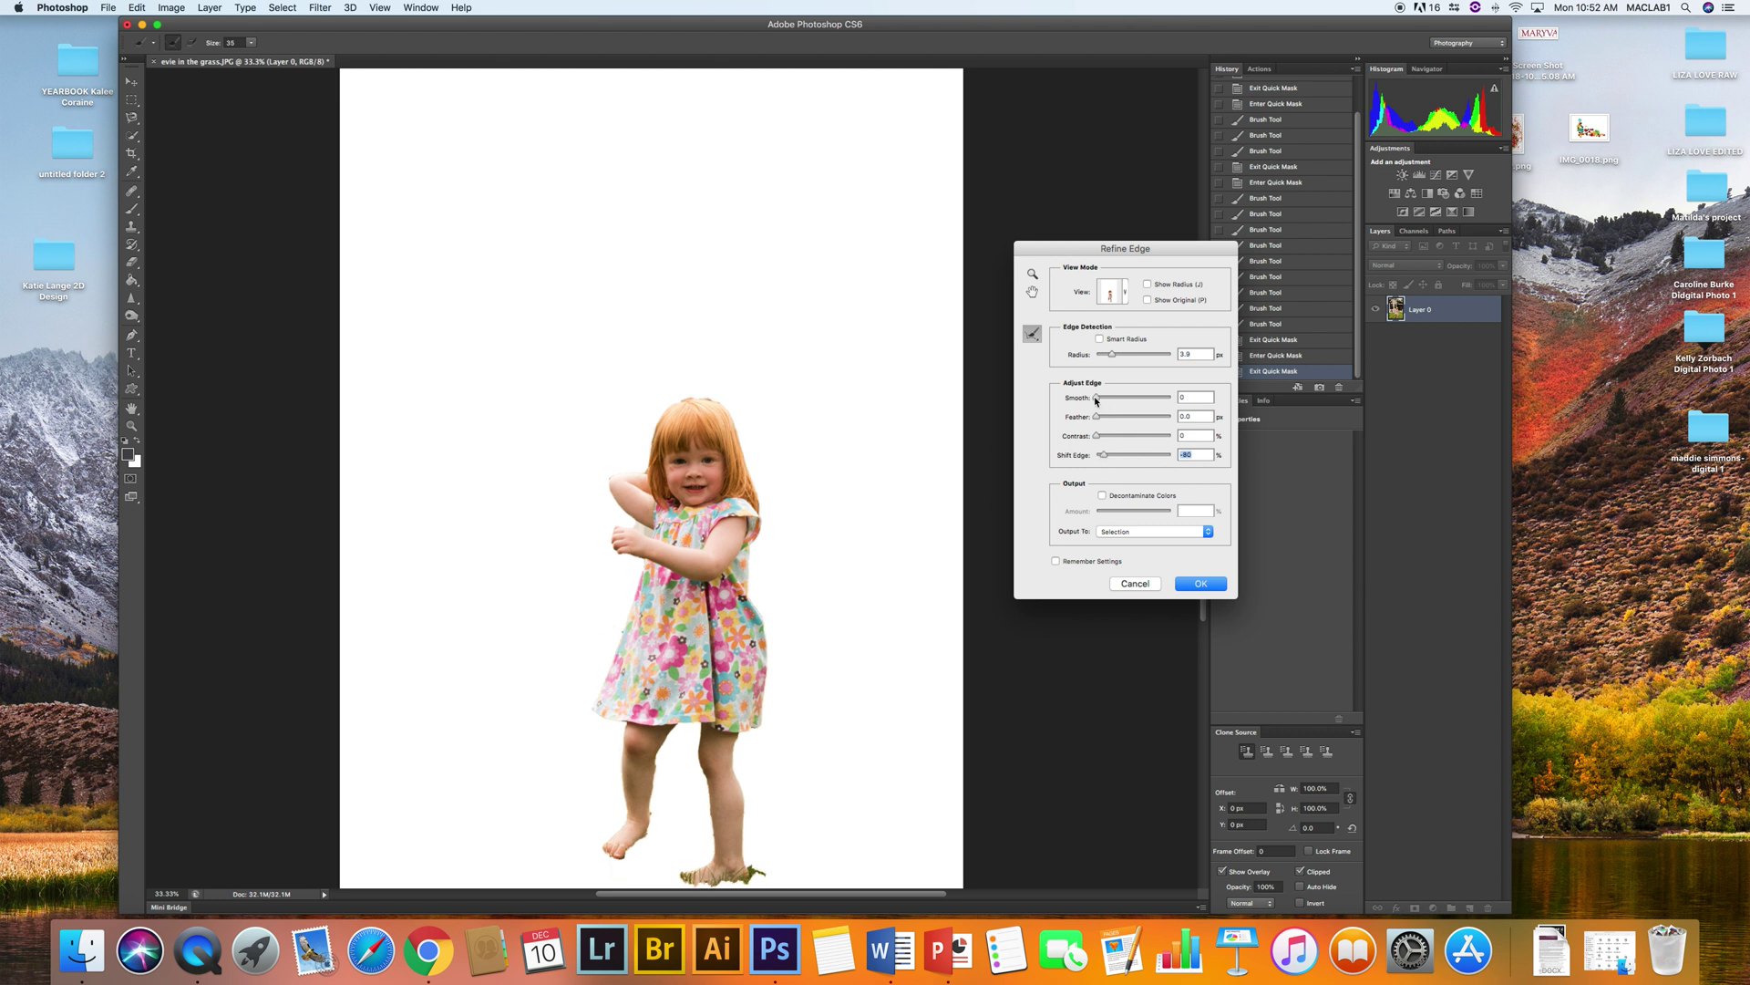
pyautogui.moveTo(1097, 399)
pyautogui.mouseDown()
pyautogui.moveTo(1140, 419)
pyautogui.moveTo(1114, 420)
pyautogui.mouseUp()
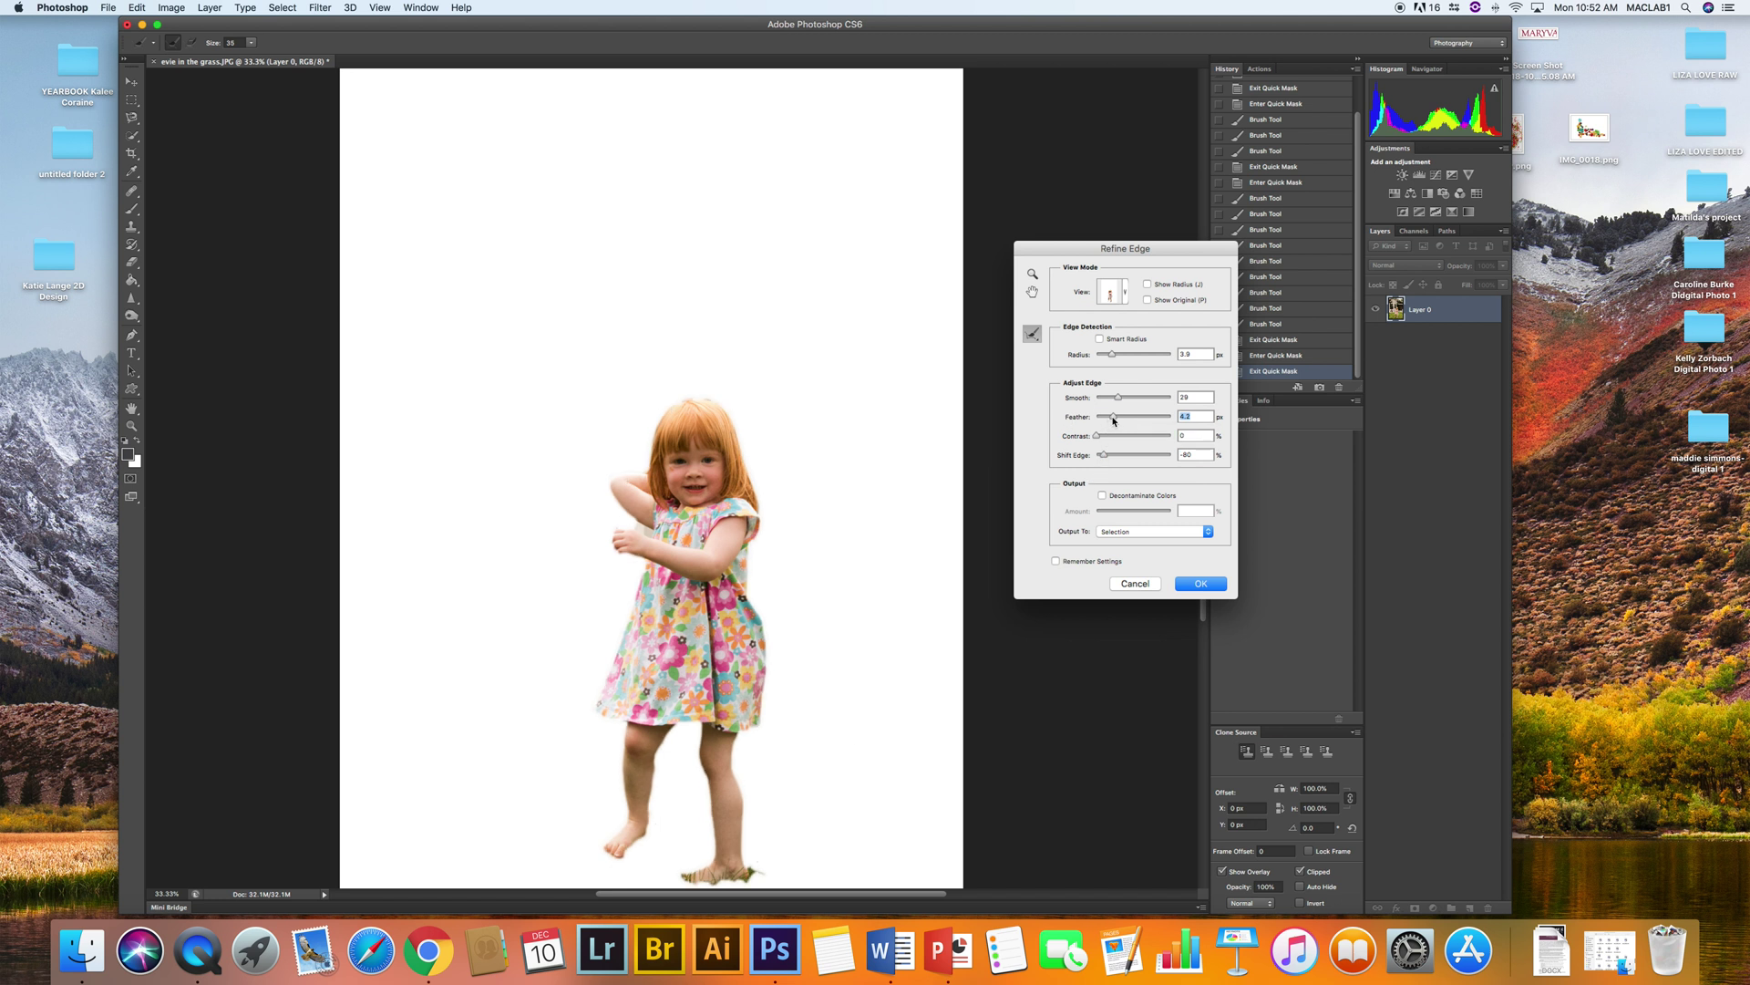
pyautogui.moveTo(1114, 420); pyautogui.dragTo(1108, 421)
pyautogui.moveTo(1098, 436); pyautogui.dragTo(1102, 437)
pyautogui.moveTo(1118, 398); pyautogui.dragTo(1104, 359)
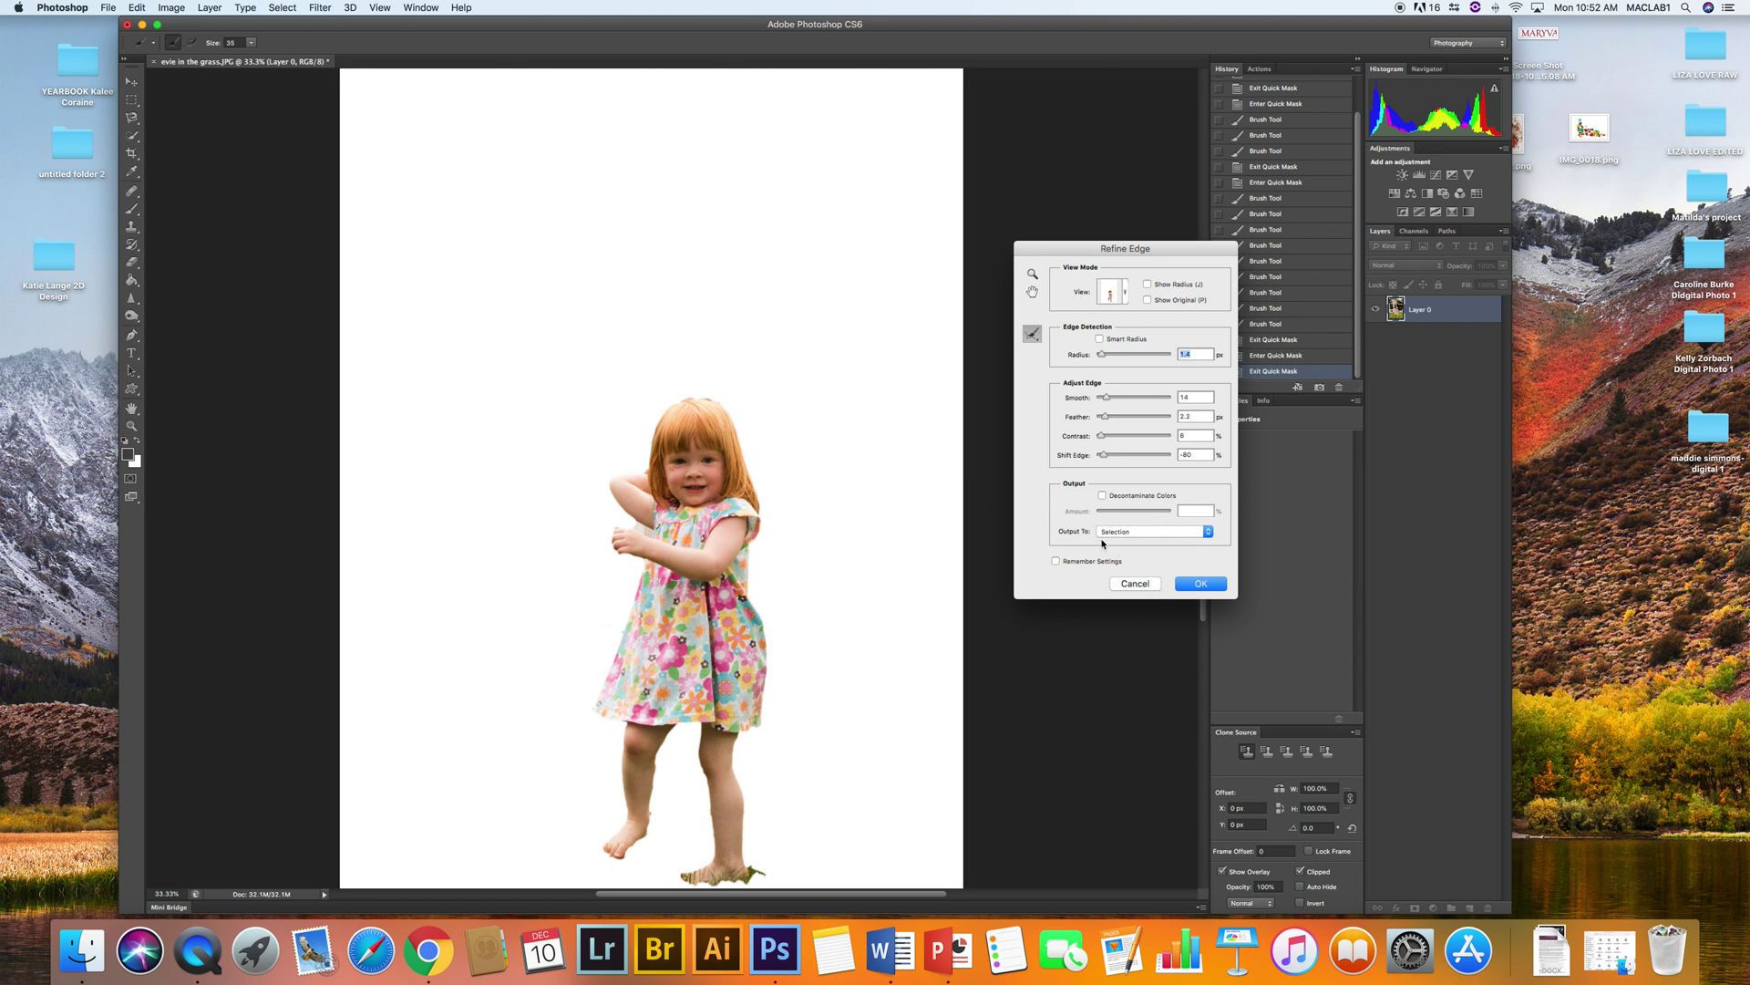
pyautogui.click(1197, 580)
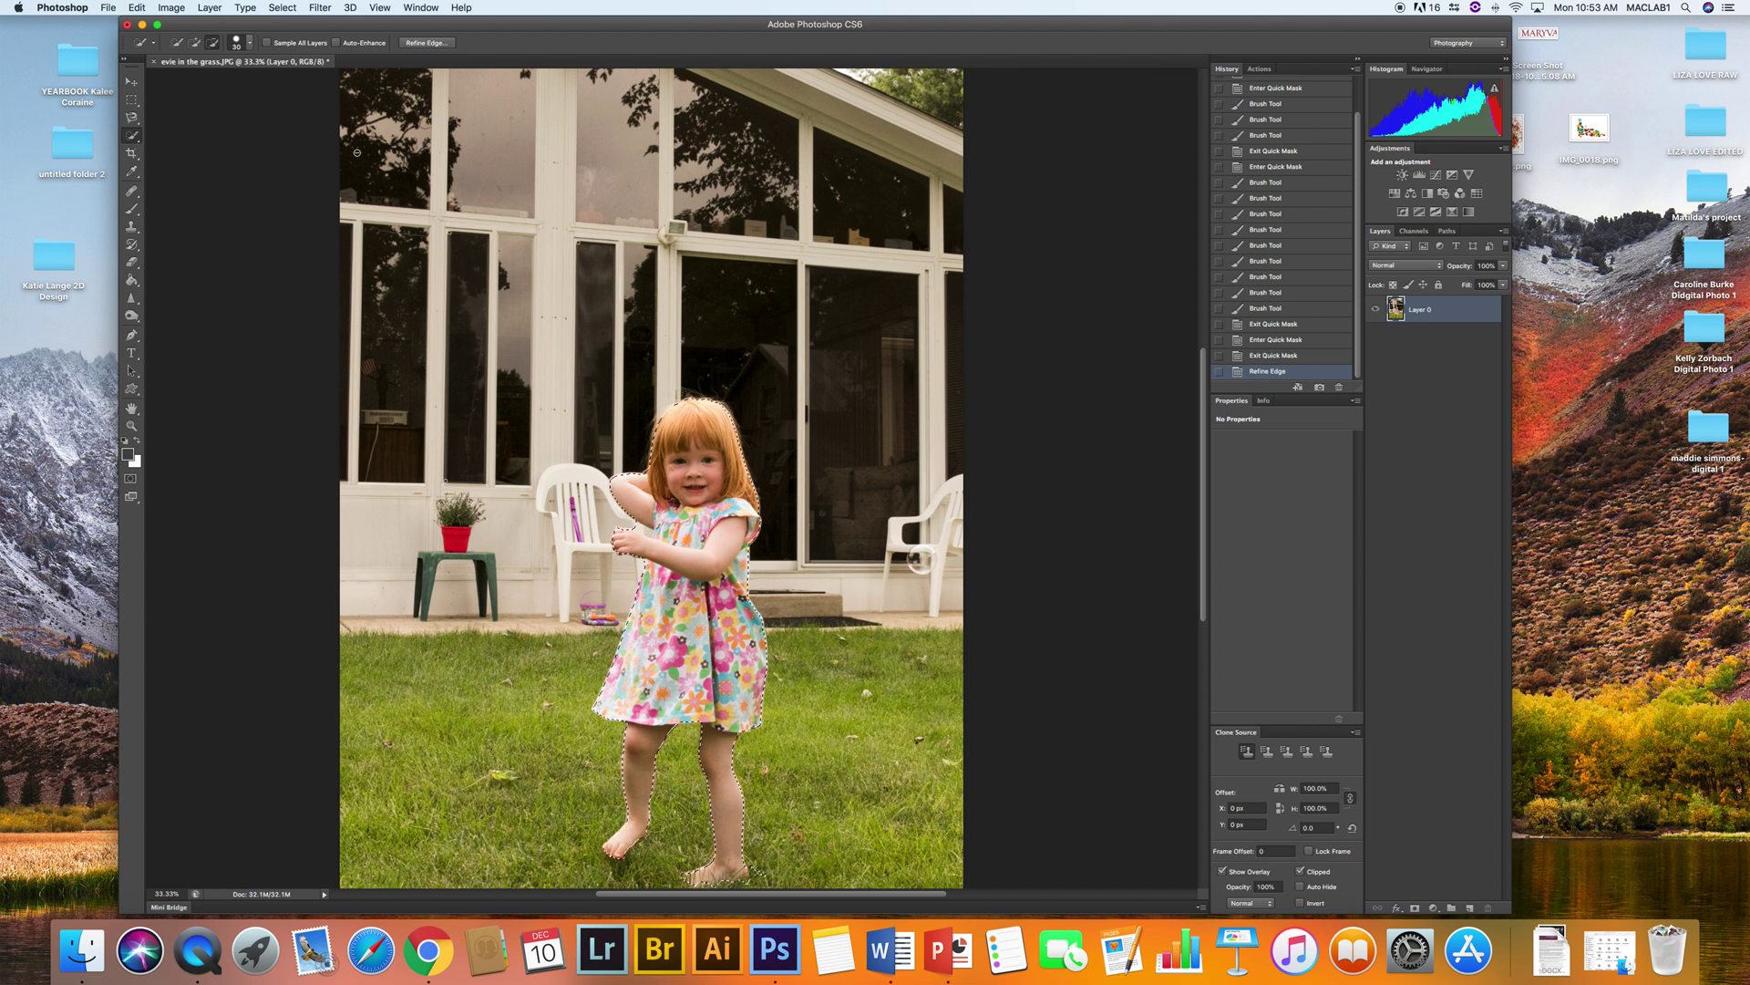
pyautogui.scroll(-2, 608, 258)
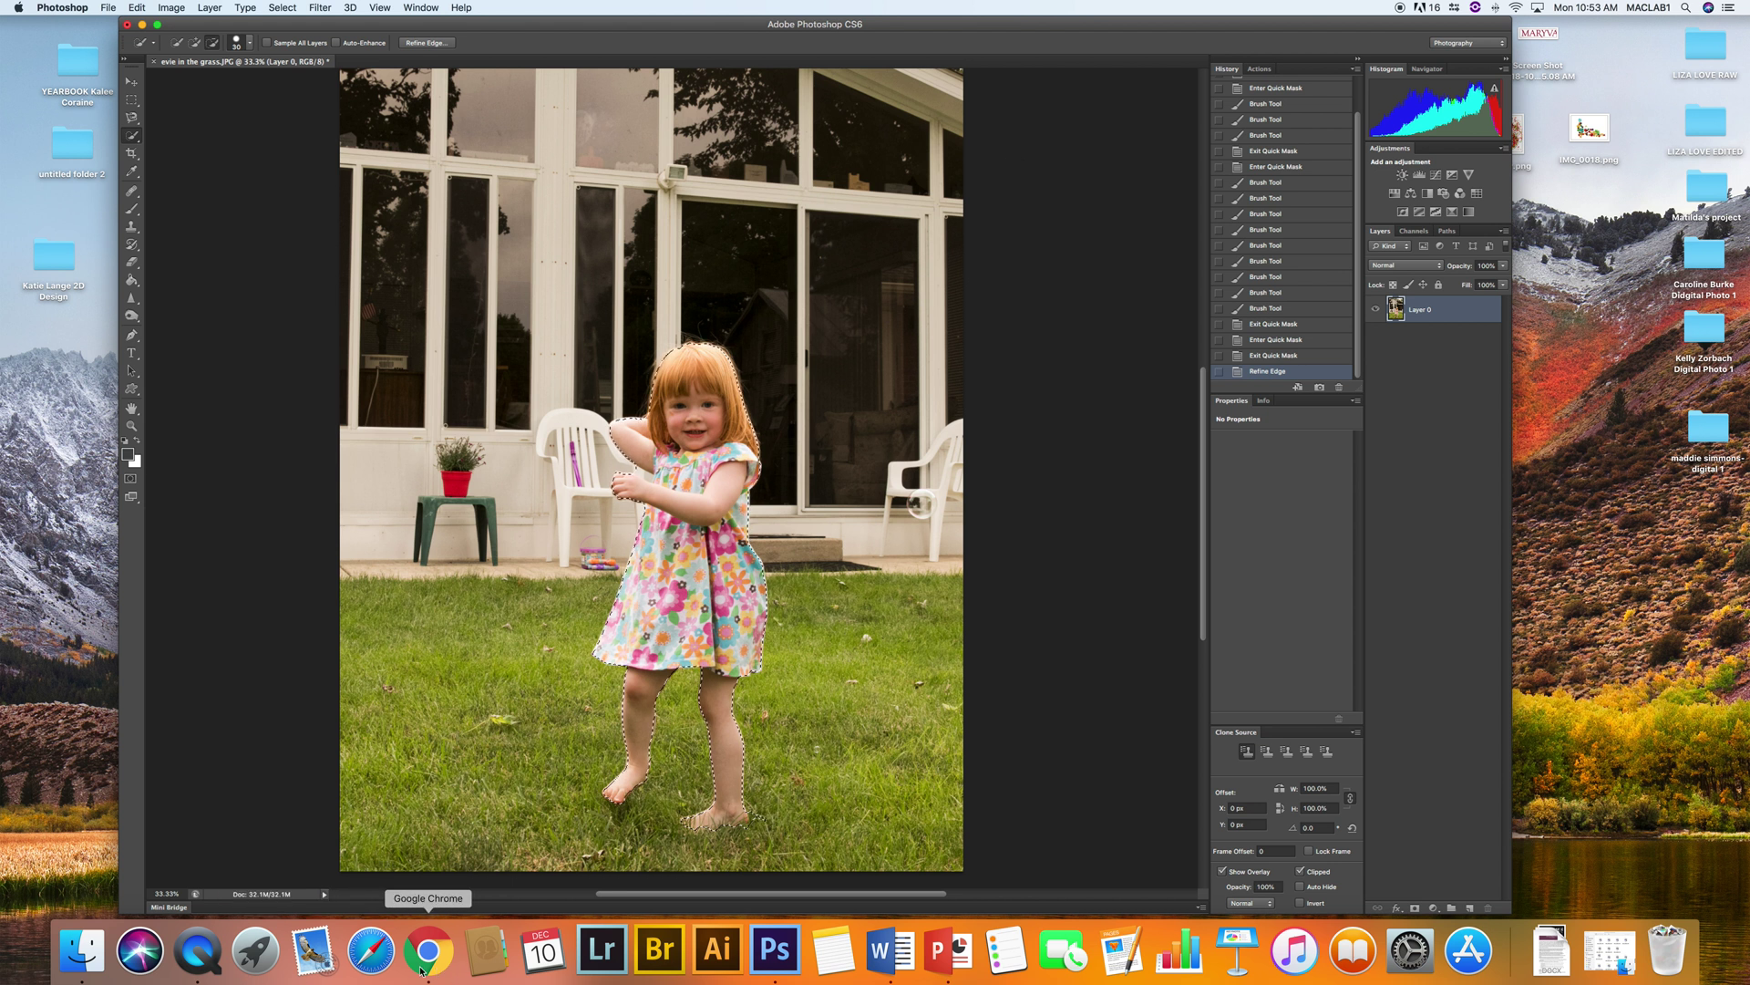
pyautogui.click(50, 260)
pyautogui.doubleClick(49, 260)
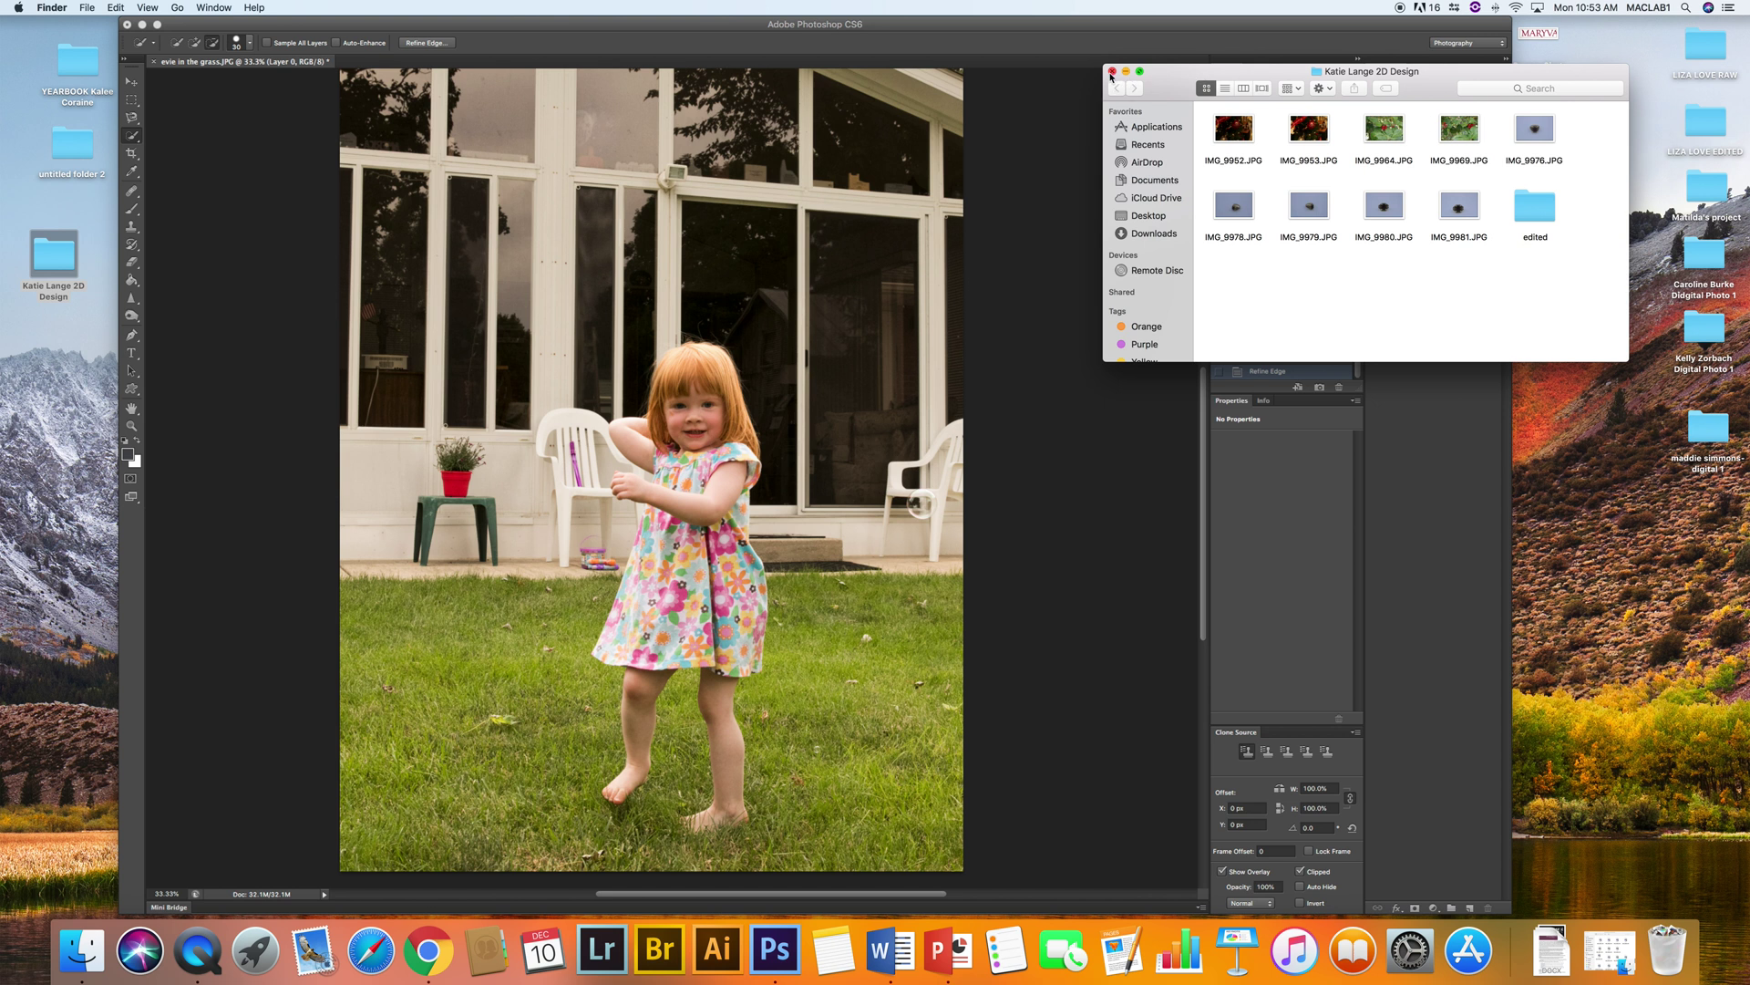
pyautogui.click(1112, 72)
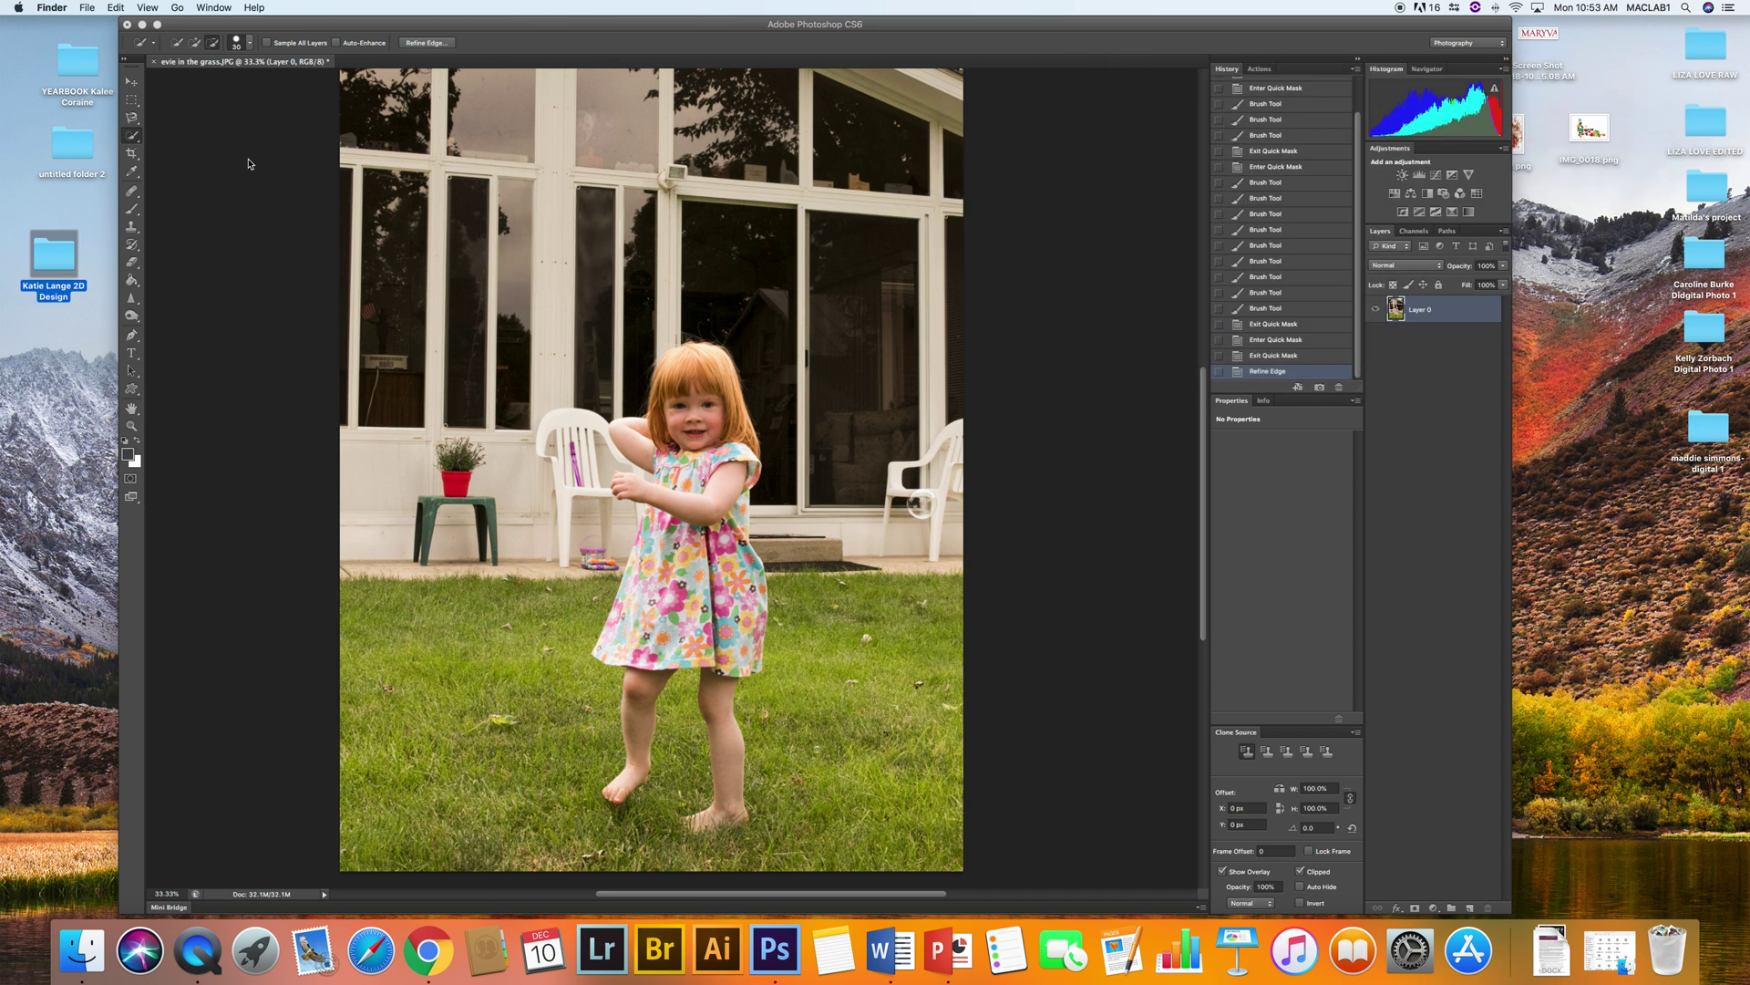
# Open print it 2-1.jpg from the desktop folder of edited photos in Photoshop and compare it with the girl's photo
pyautogui.doubleClick(1709, 127)
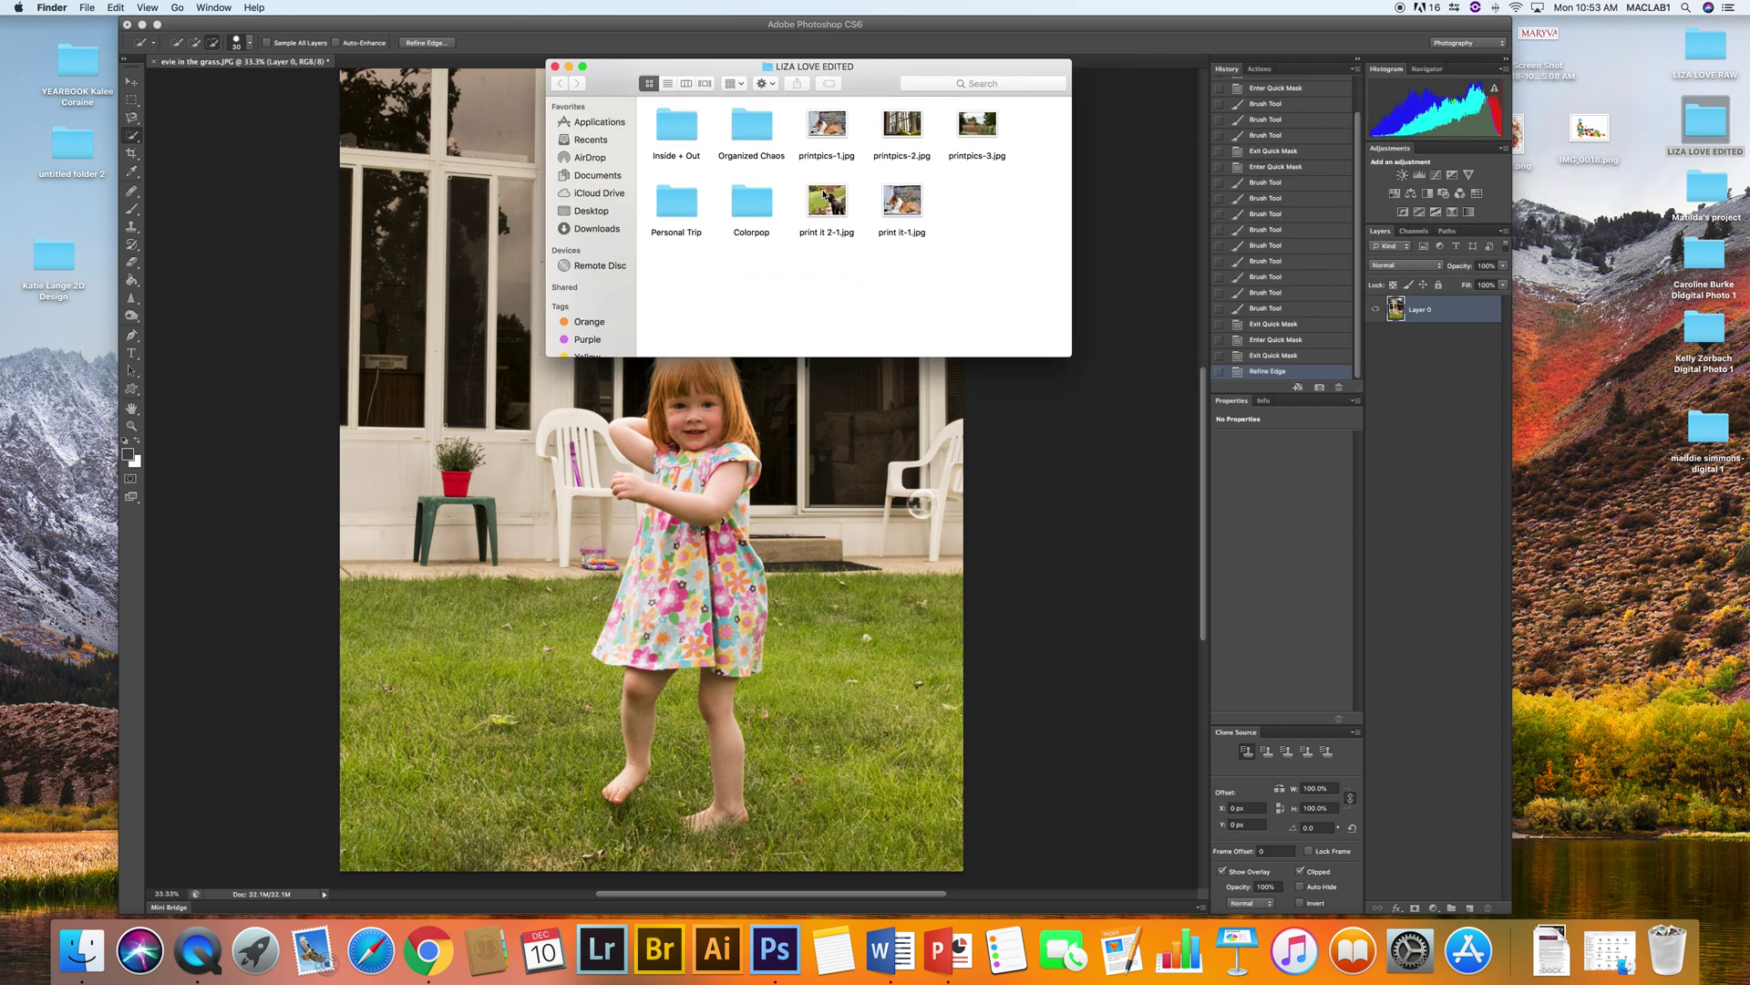
pyautogui.click(828, 209)
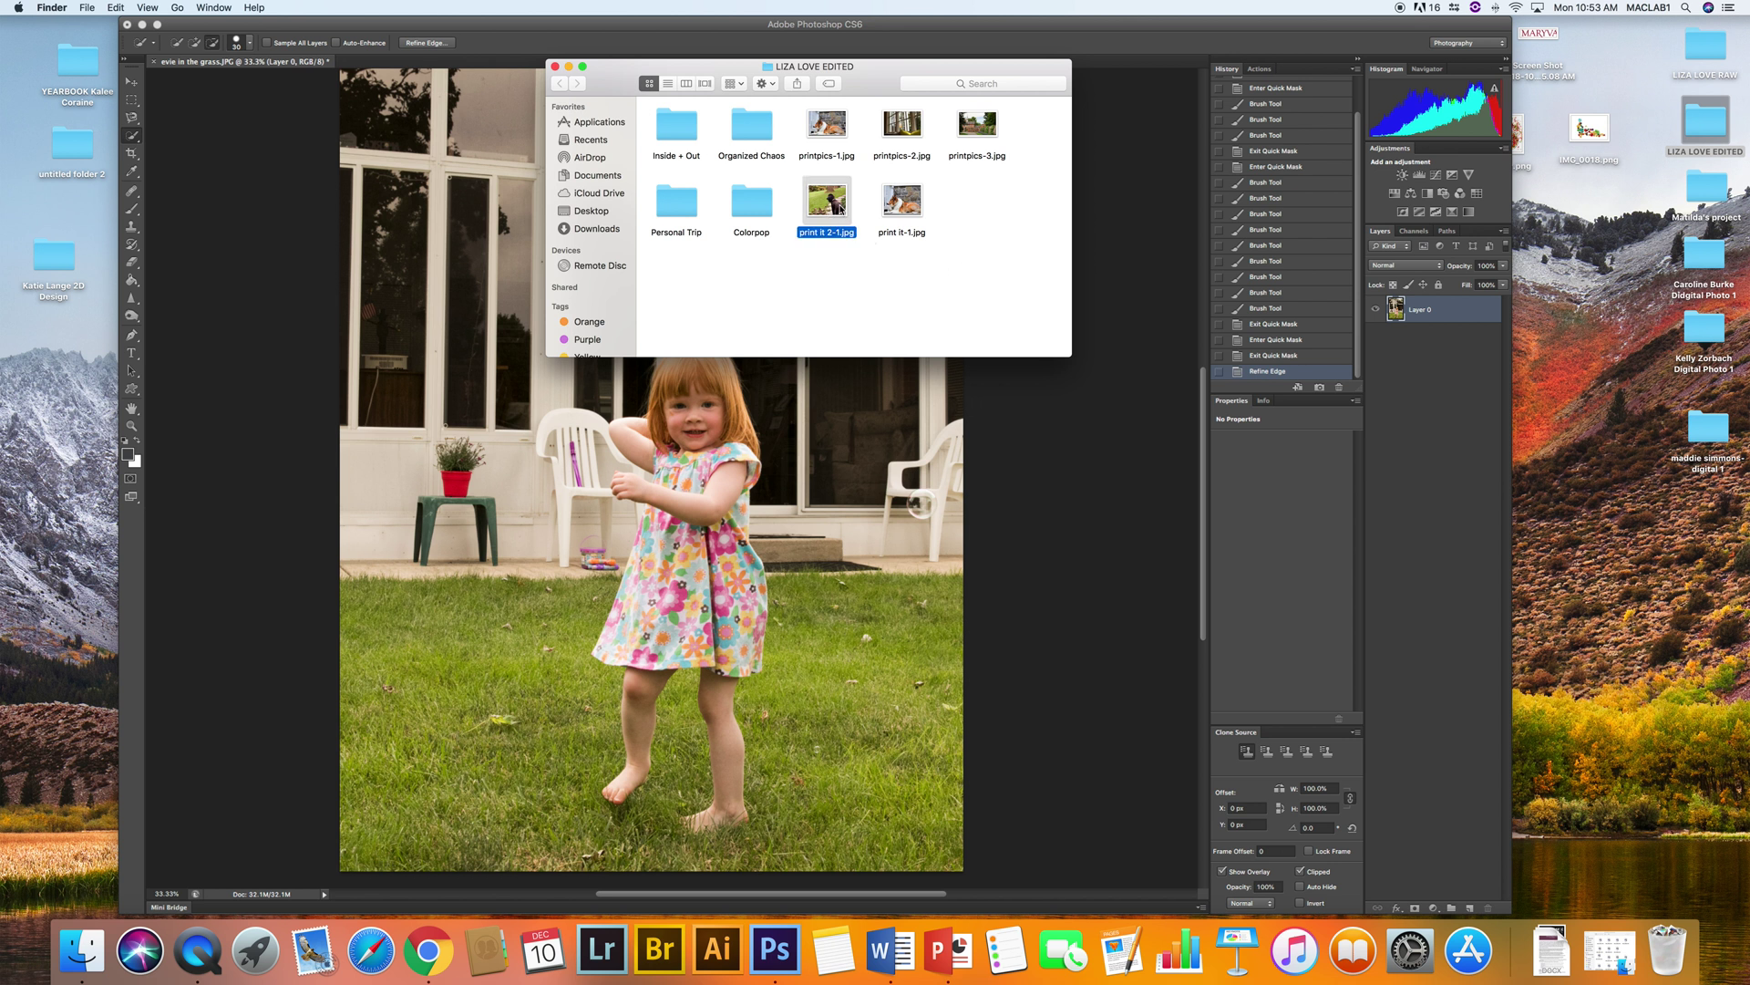
pyautogui.moveTo(829, 209); pyautogui.dragTo(764, 963)
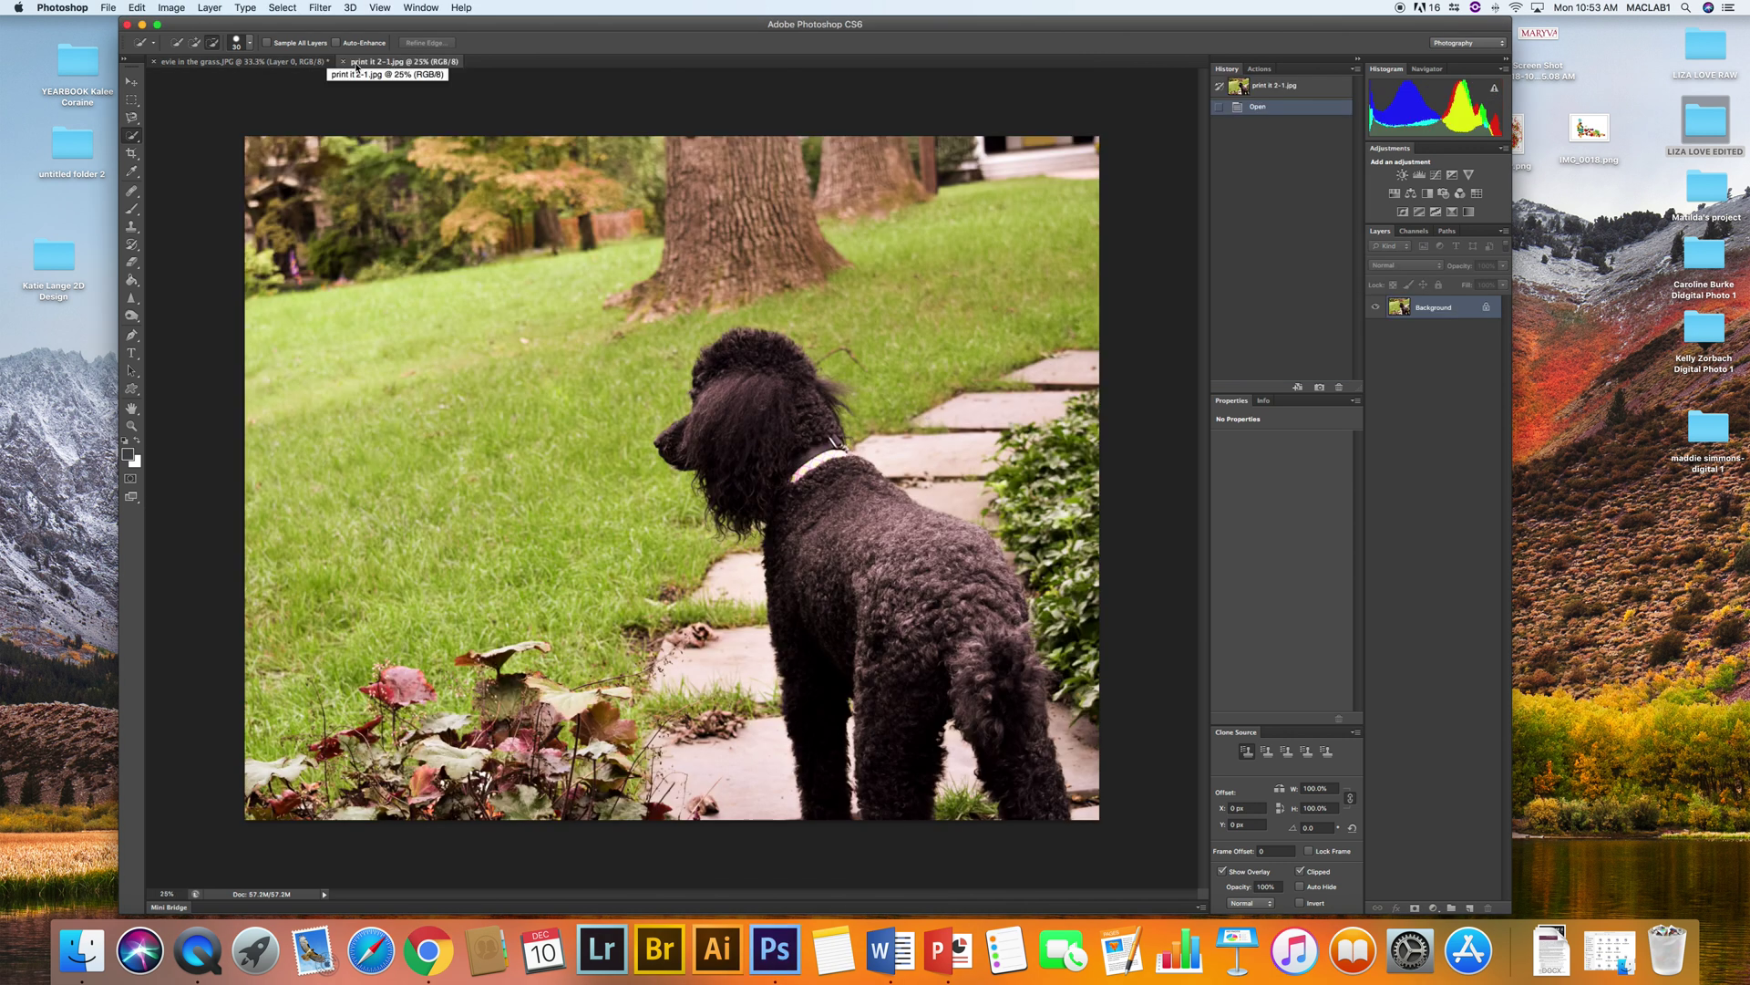
pyautogui.click(239, 64)
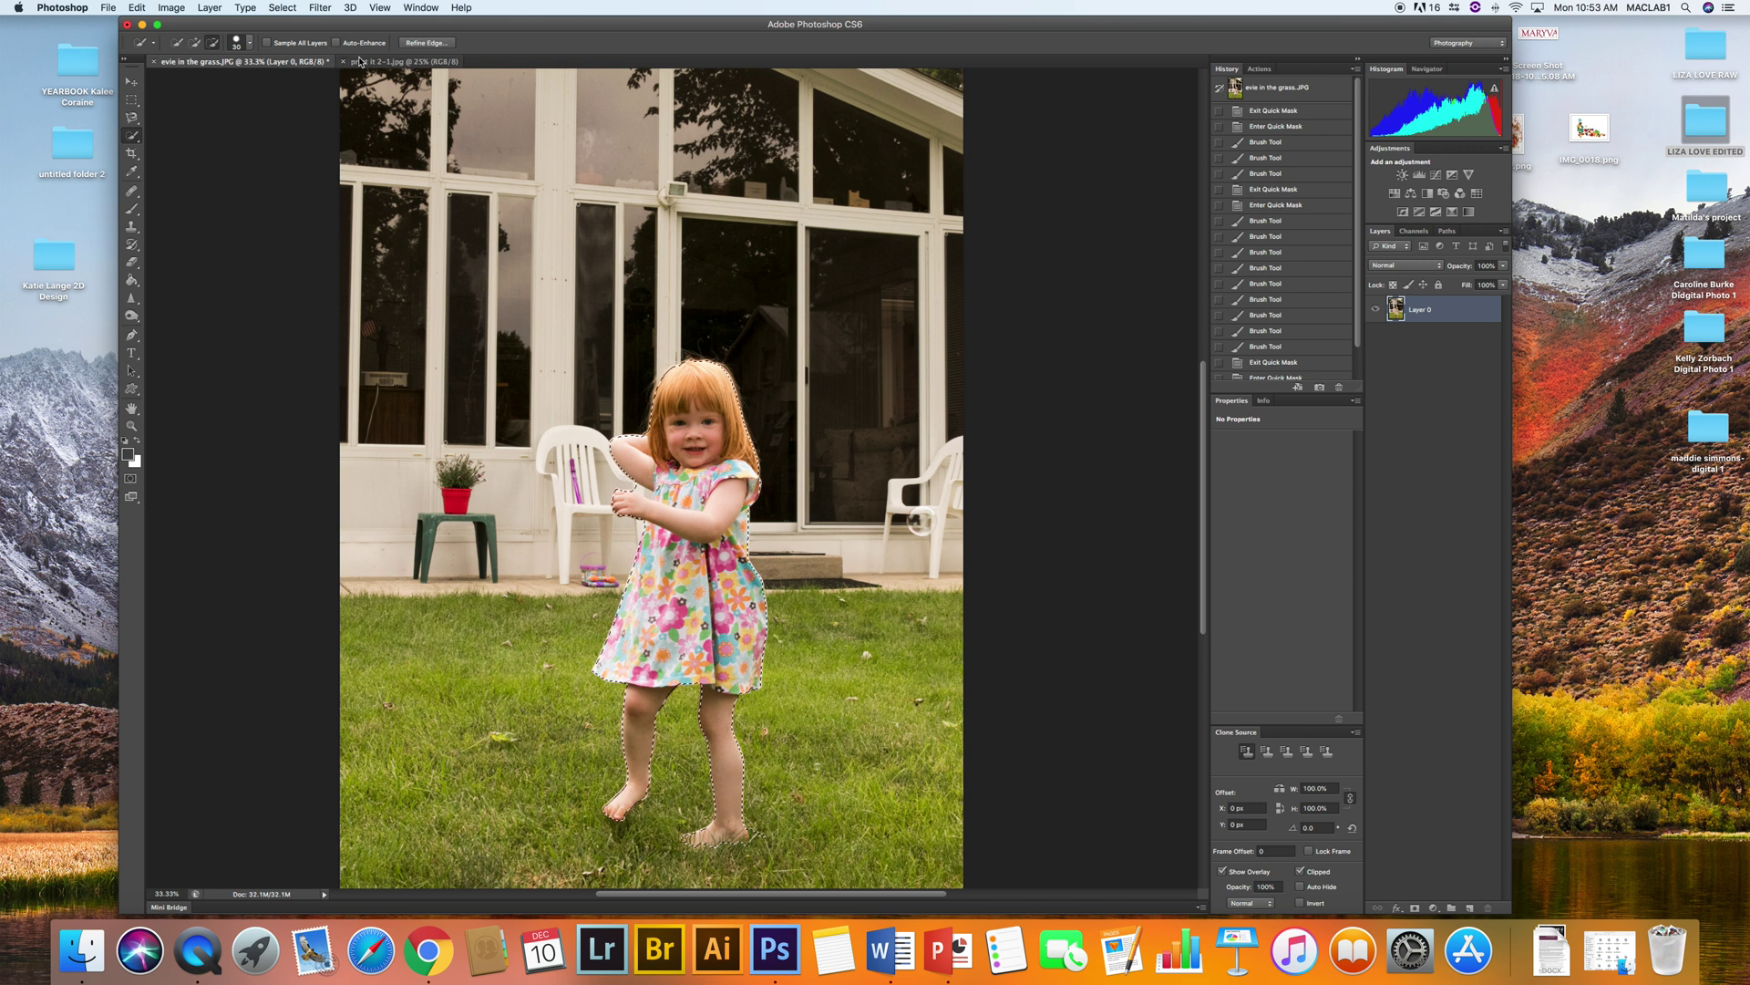
pyautogui.click(404, 62)
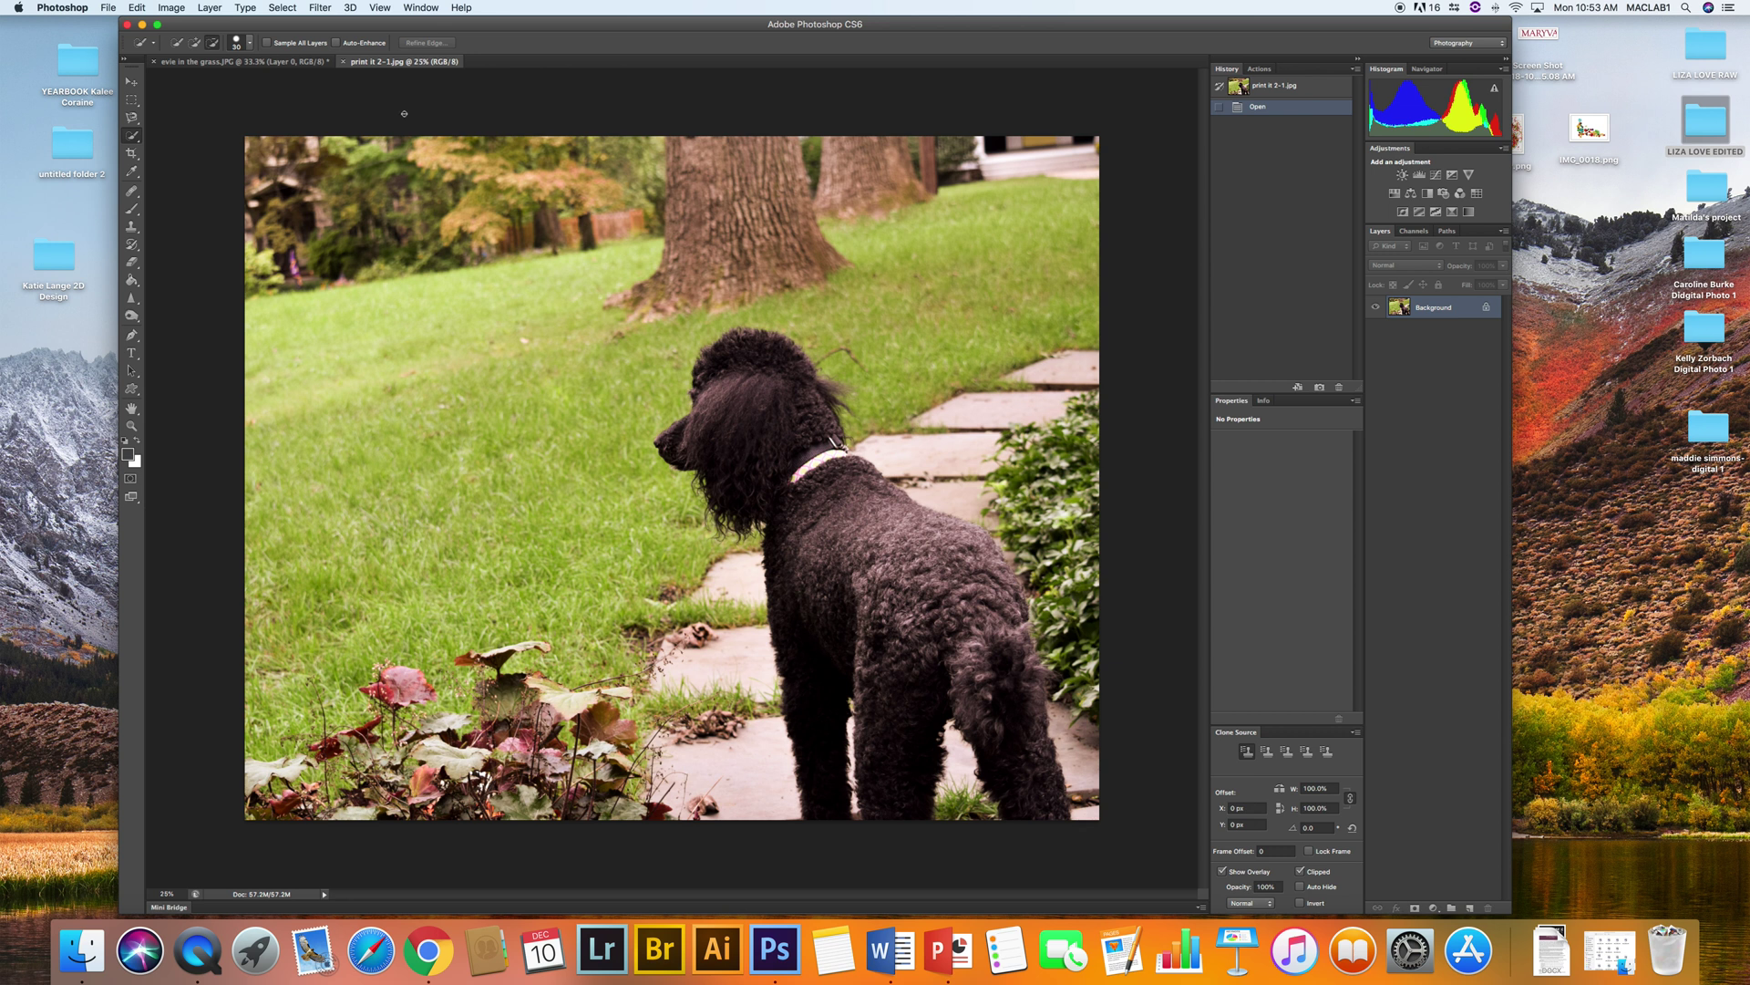
# Copy the selected girl from her photo and paste her into print it 2-1.jpg
pyautogui.click(292, 61)
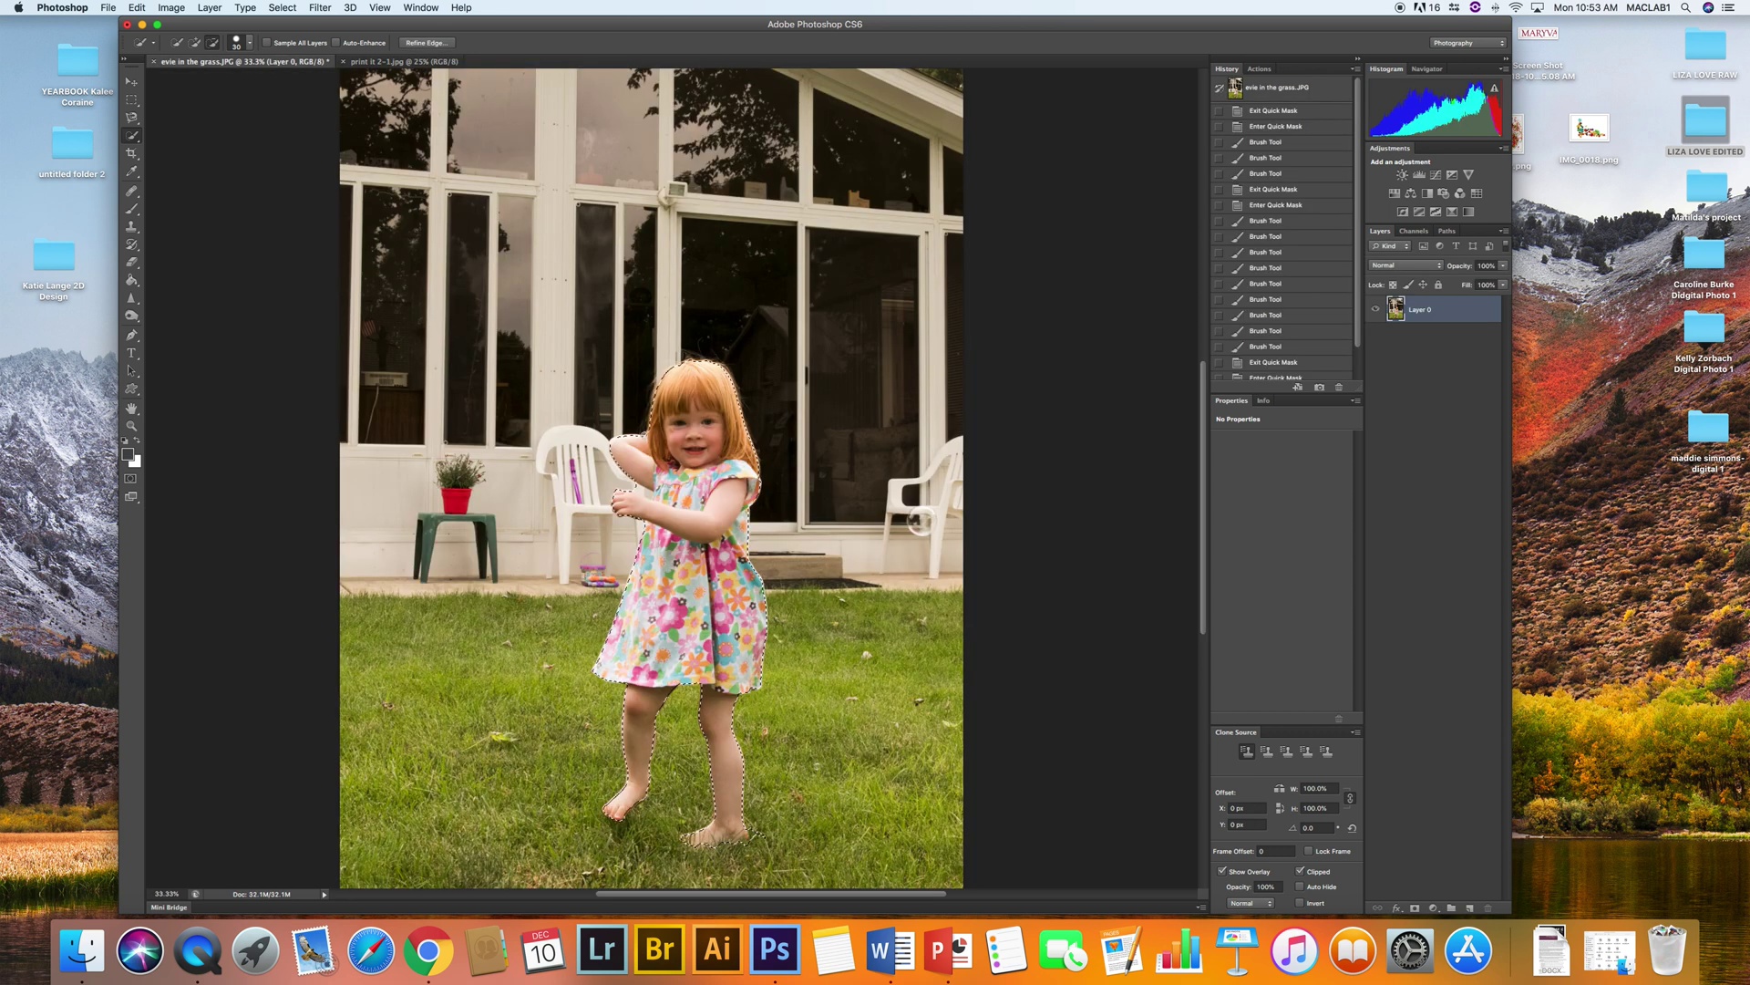
pyautogui.click(136, 7)
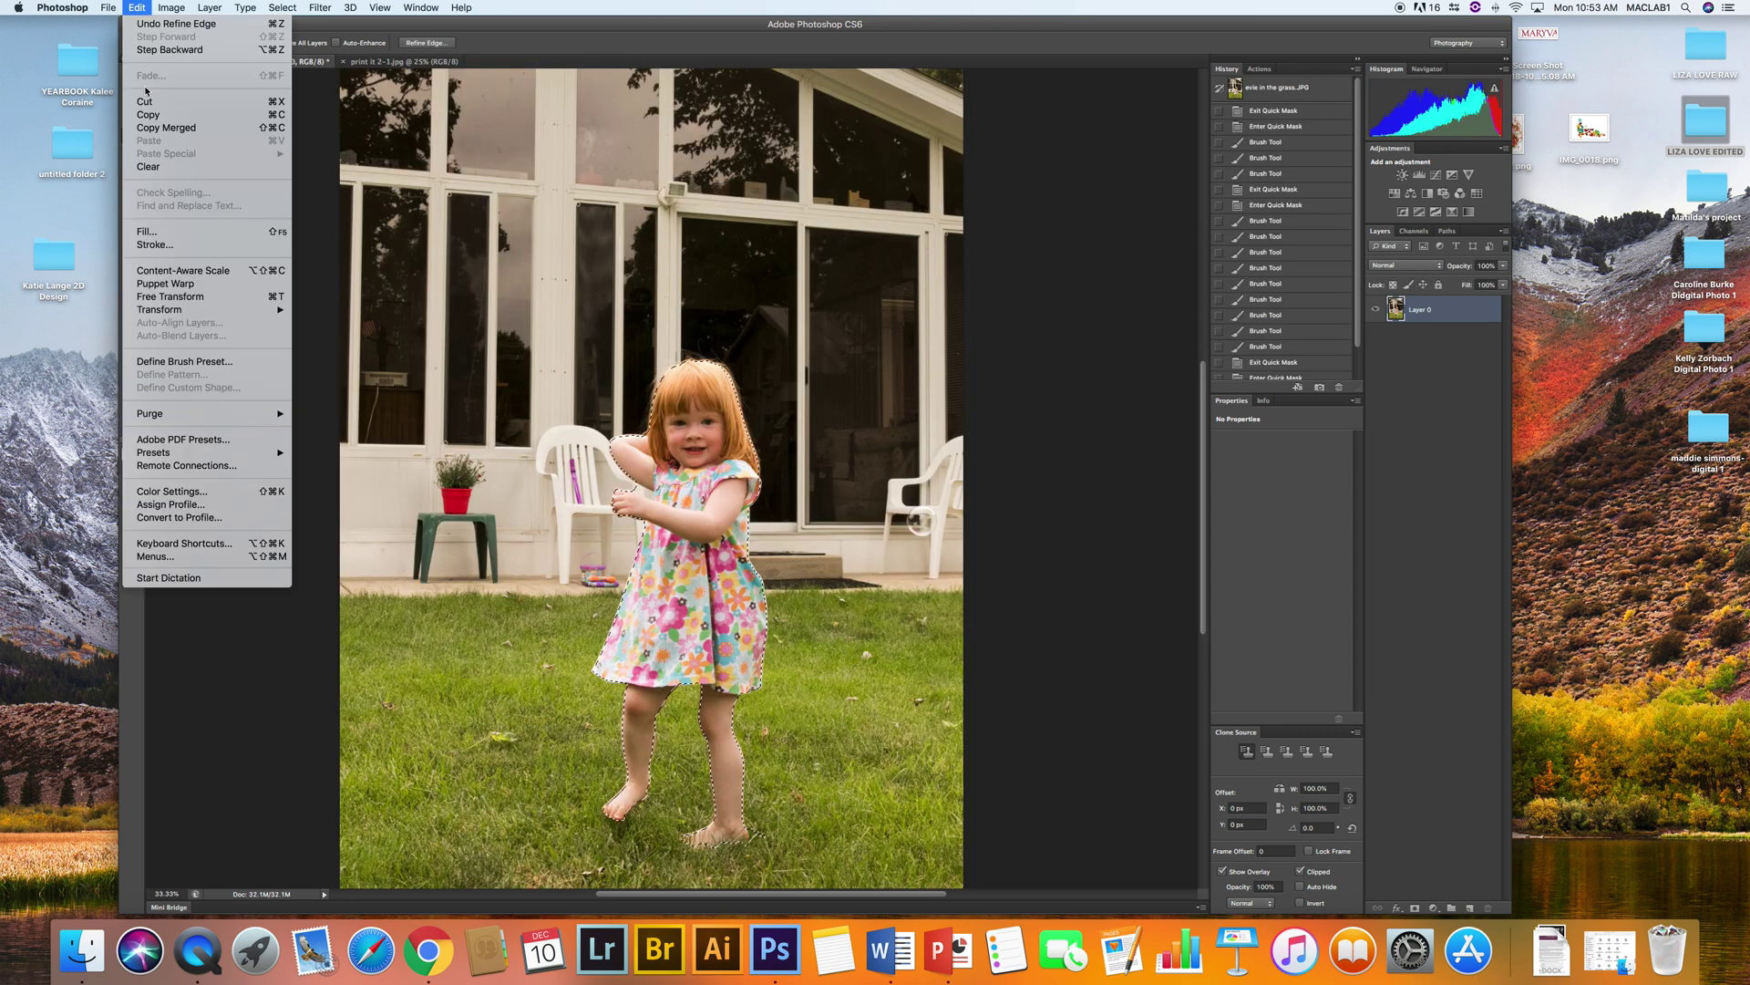
pyautogui.click(147, 114)
pyautogui.click(393, 61)
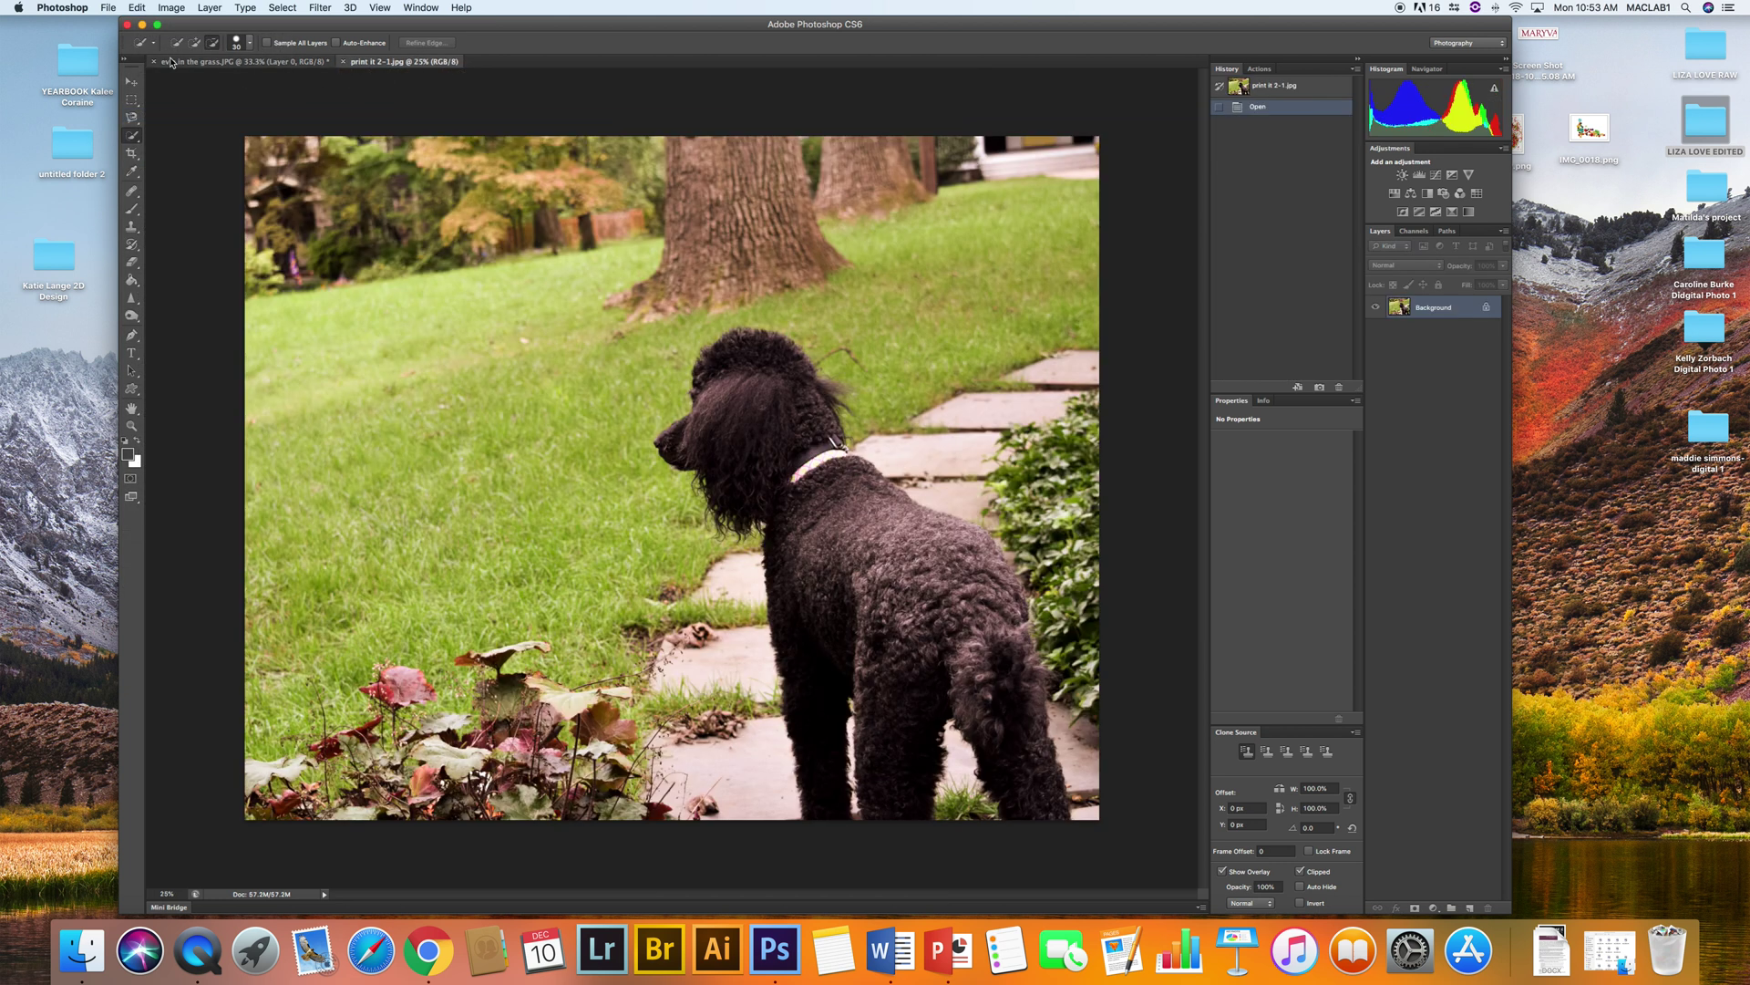
pyautogui.click(135, 8)
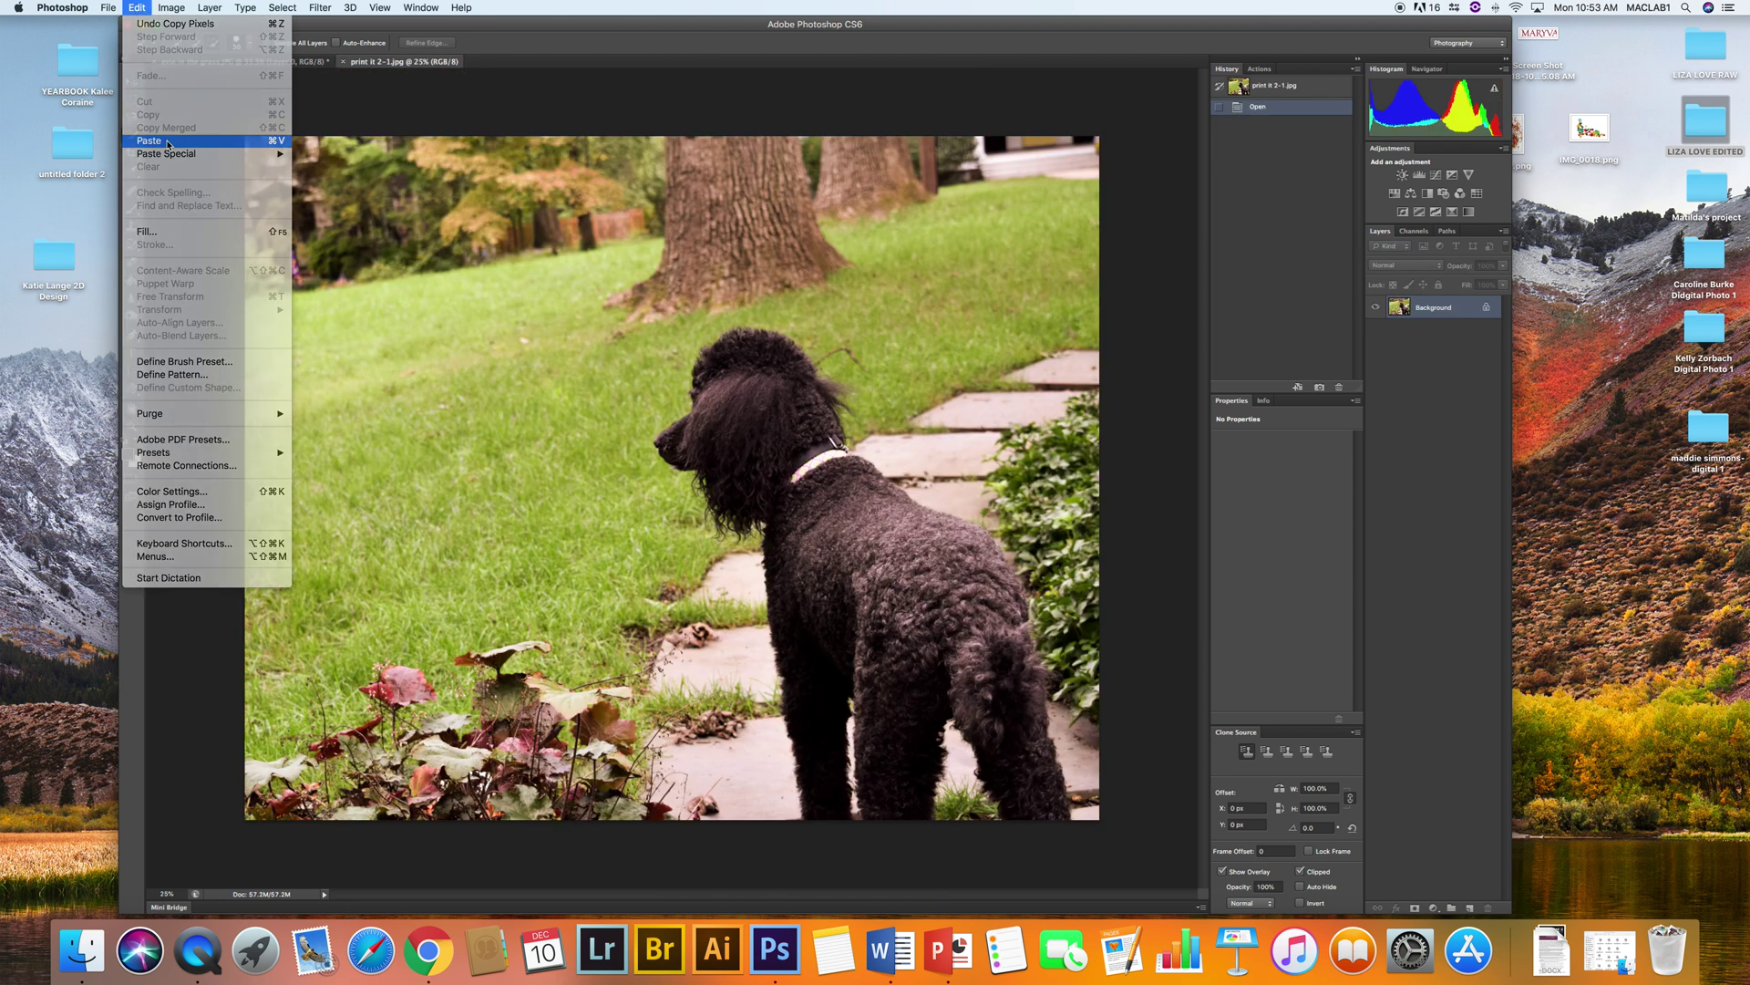
pyautogui.click(149, 142)
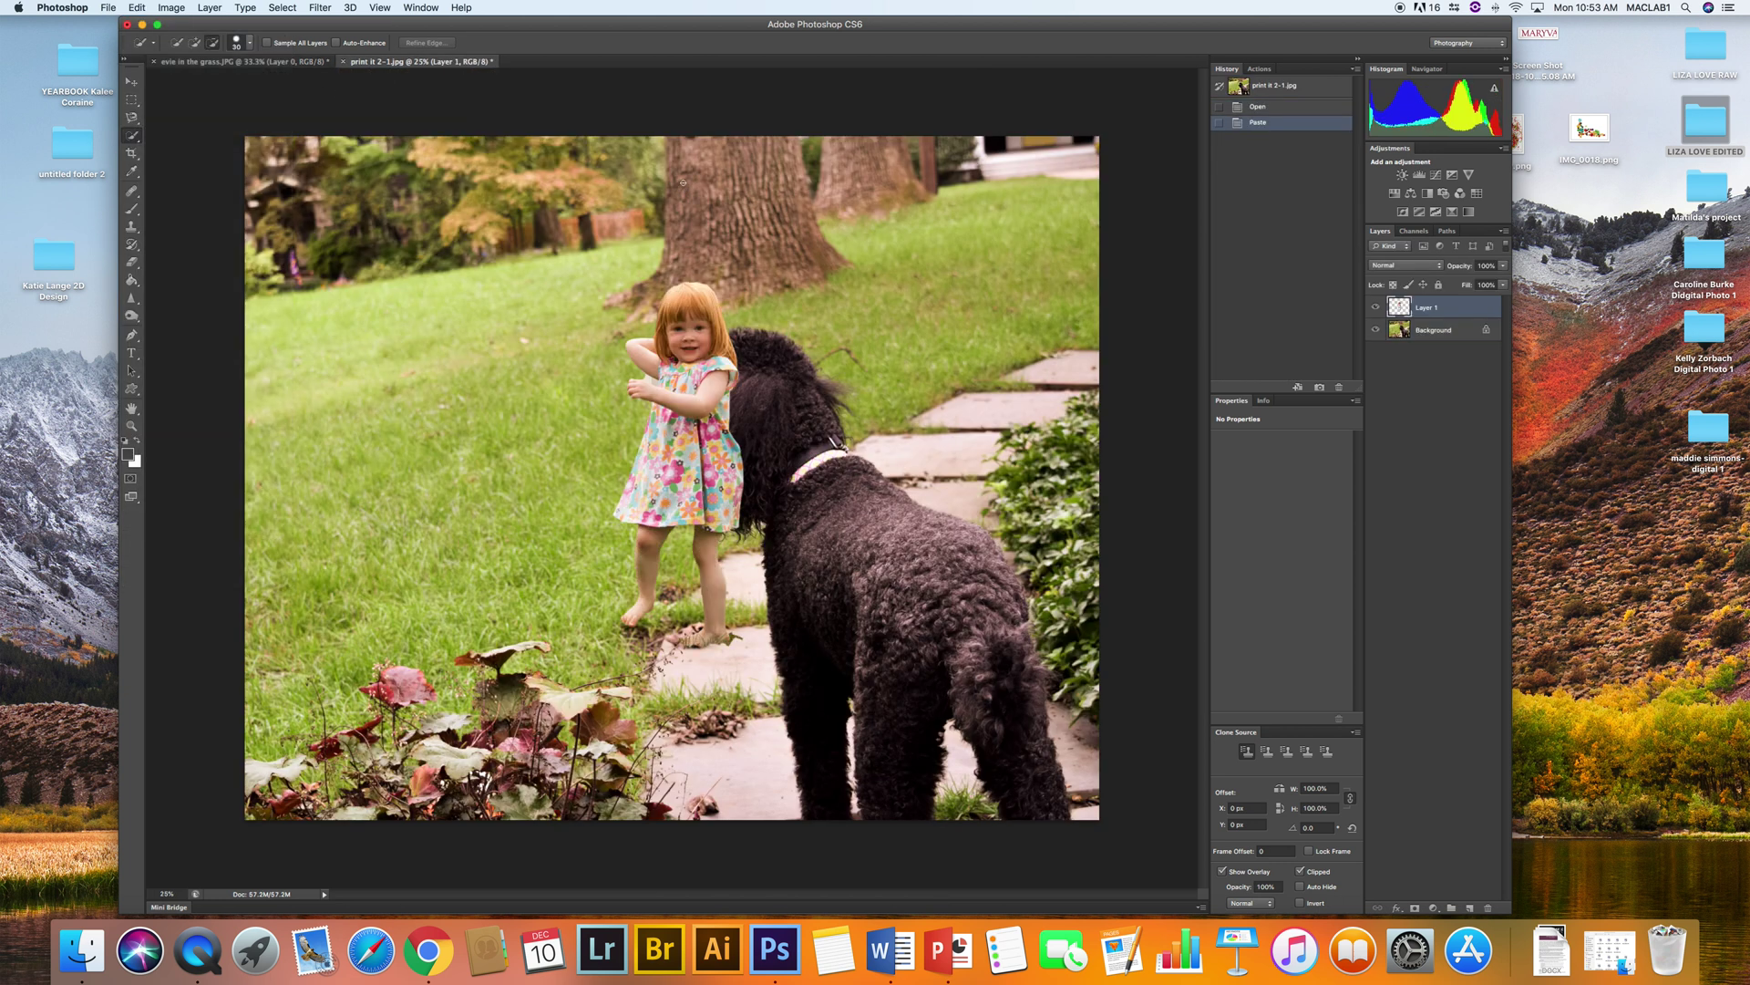
# Place the pasted girl on the grass in front of the dog and enlarge her to about 127% with Free Transform
pyautogui.click(131, 81)
pyautogui.moveTo(695, 425); pyautogui.dragTo(469, 433)
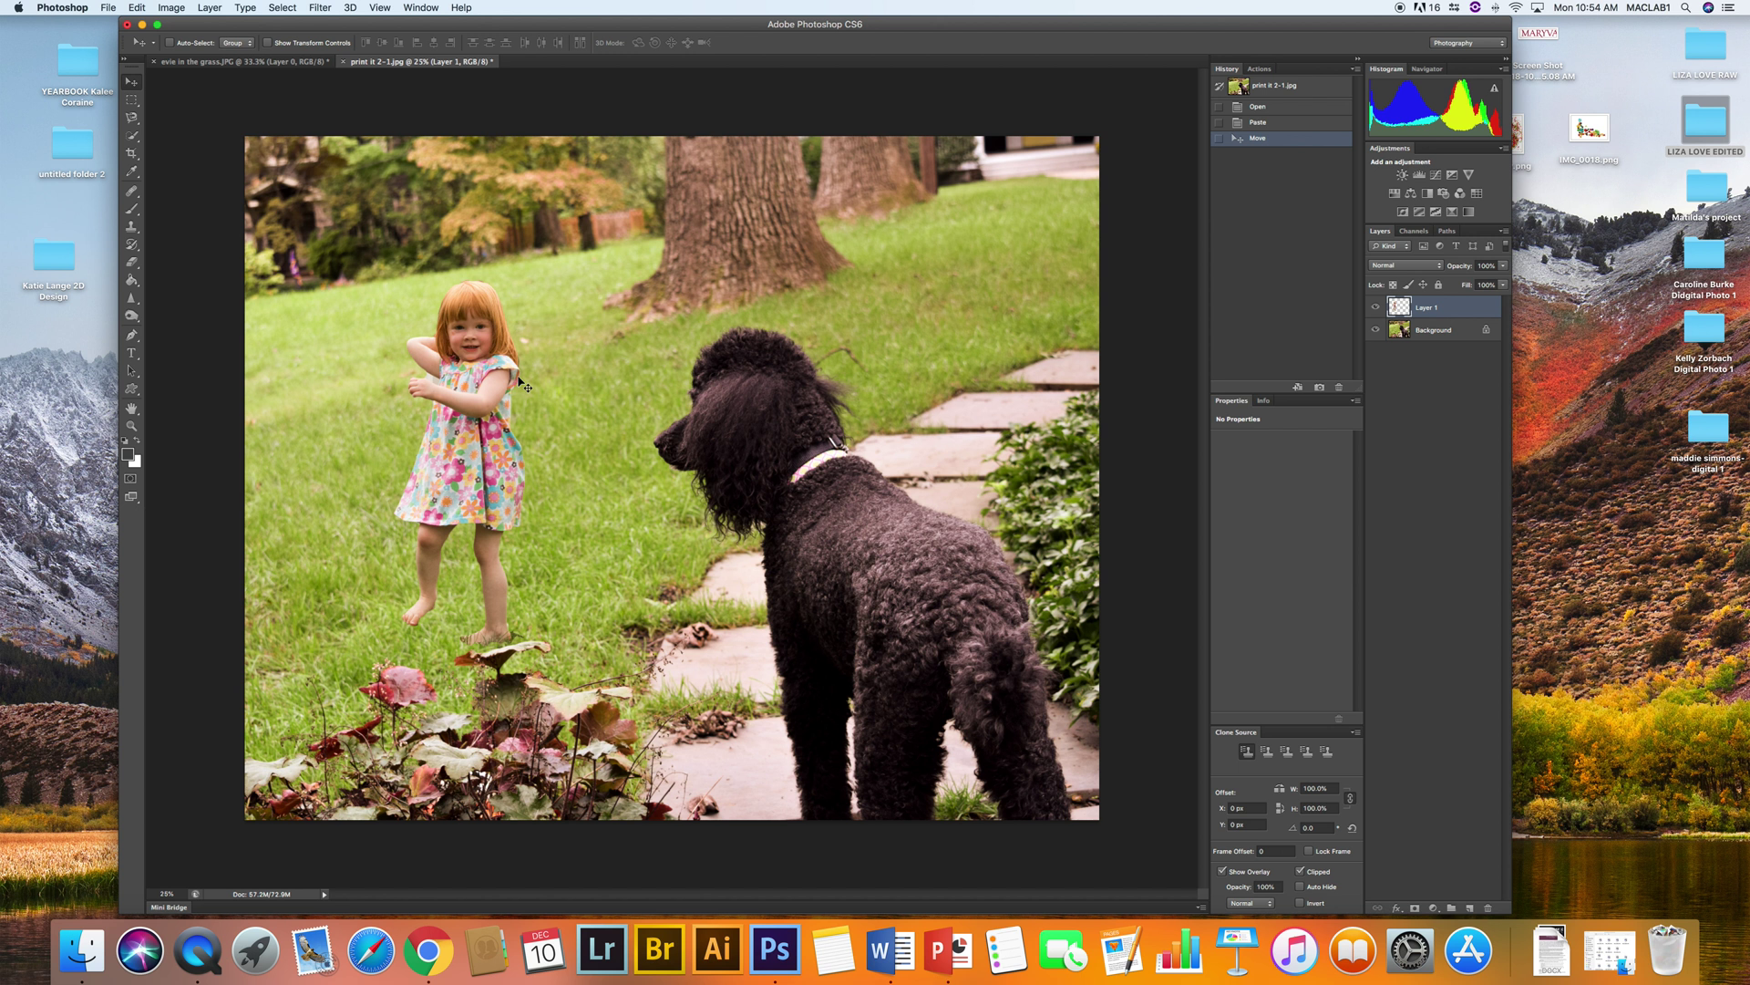
pyautogui.press('super+t')
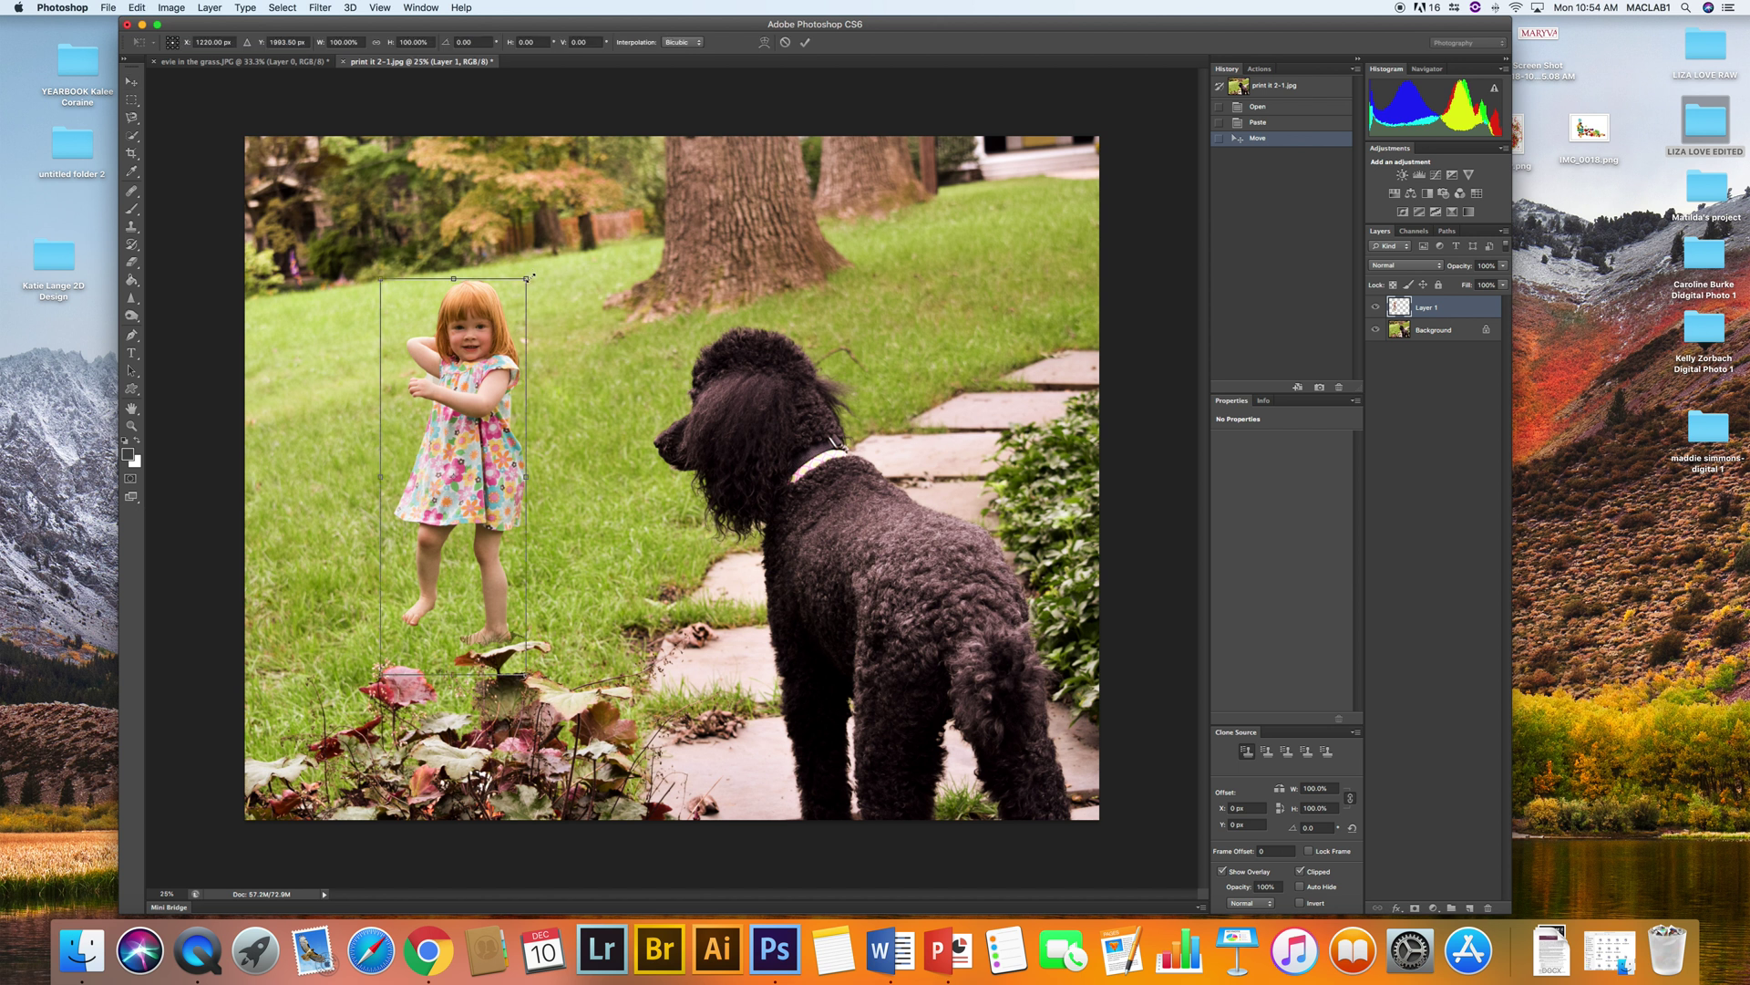
pyautogui.moveTo(533, 275); pyautogui.dragTo(646, 238)
pyautogui.press('super+z')
pyautogui.moveTo(533, 274); pyautogui.dragTo(715, 196)
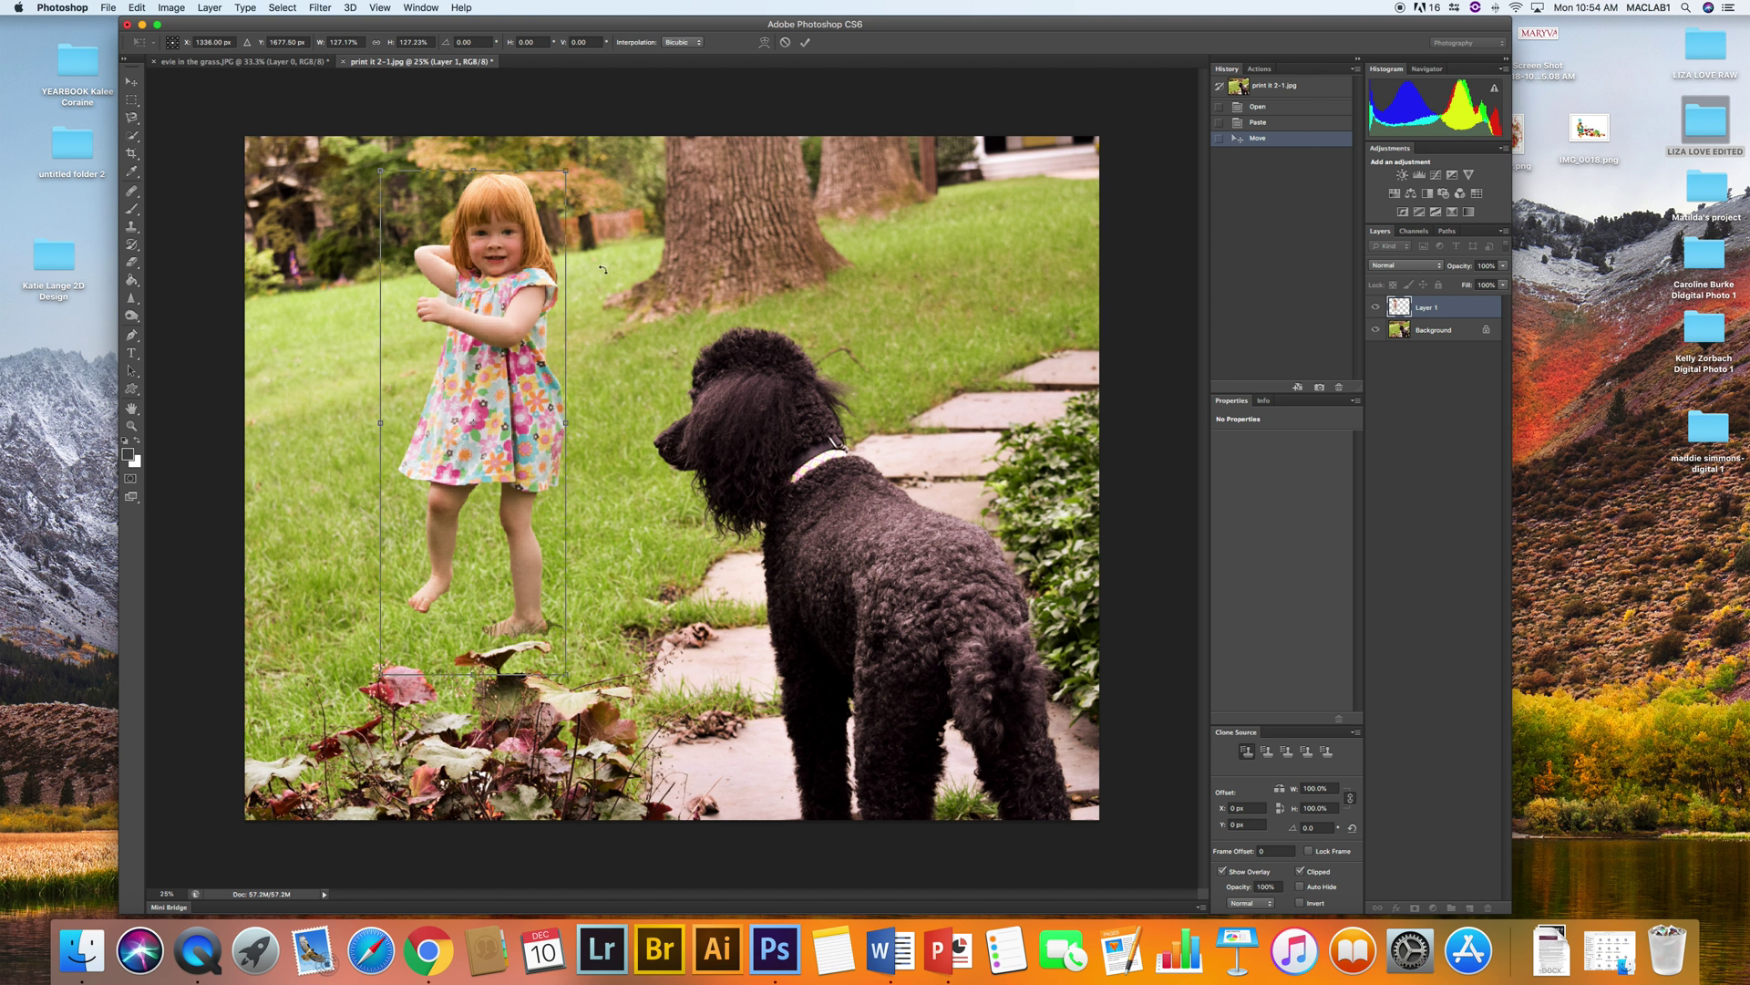
pyautogui.press('Return')
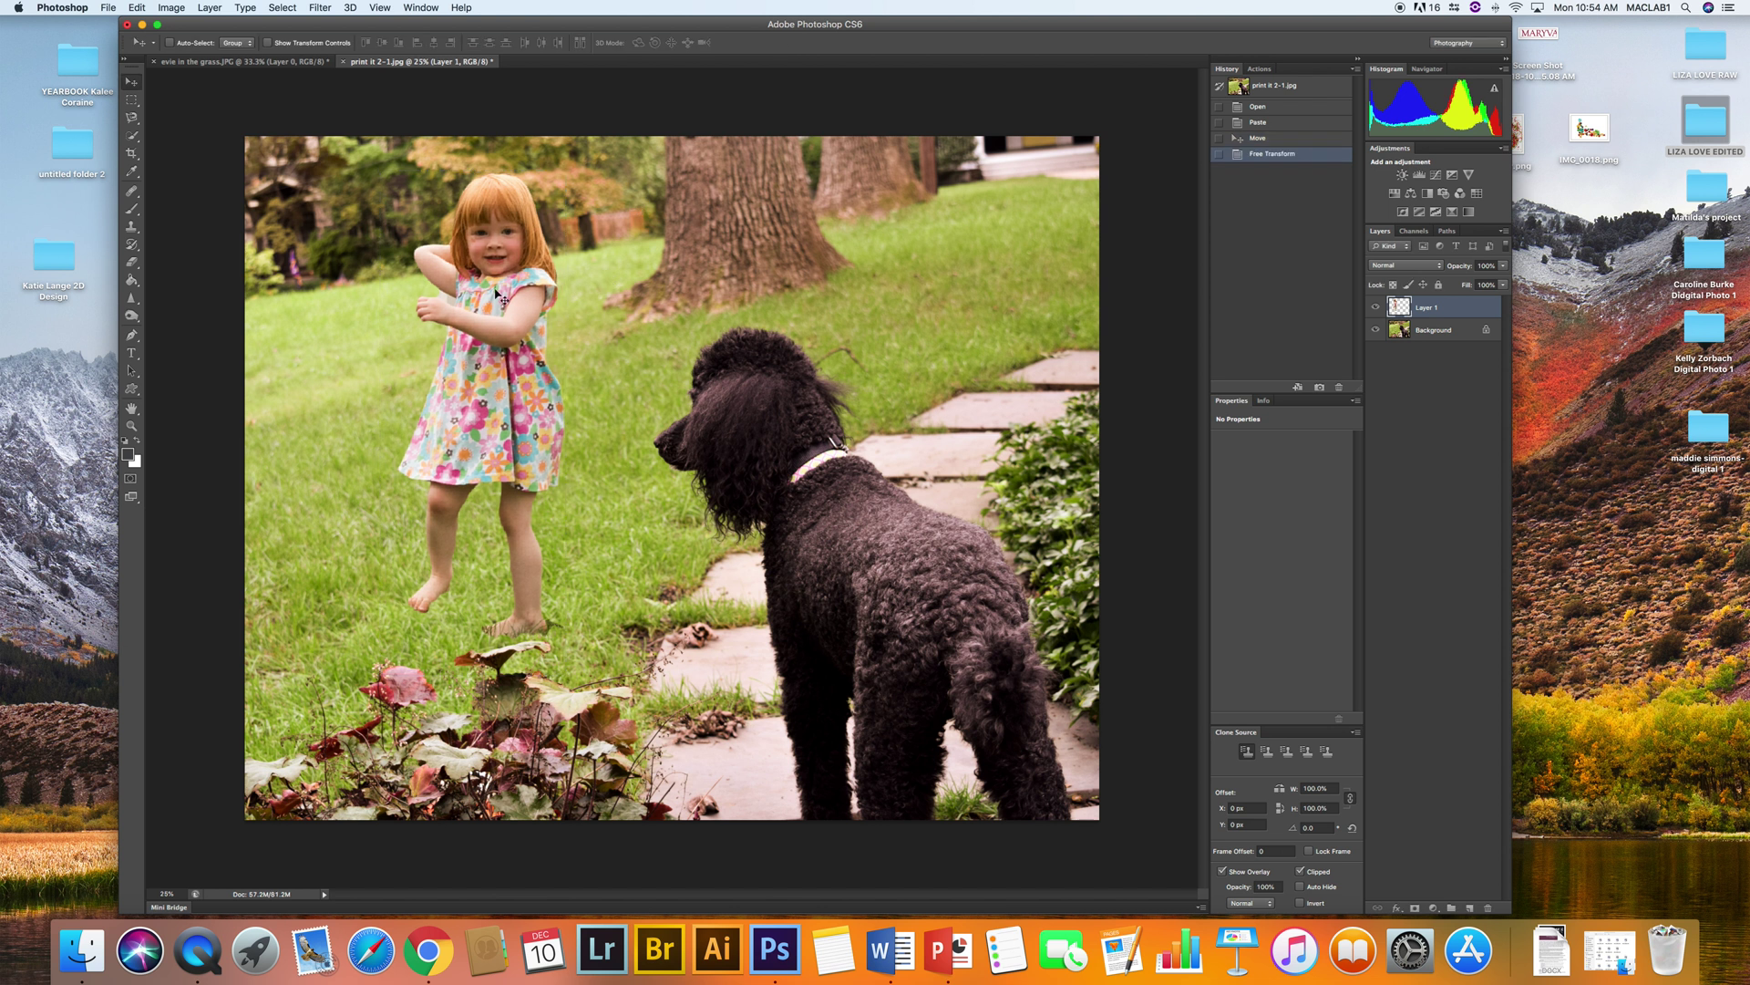
pyautogui.moveTo(511, 309); pyautogui.dragTo(526, 335)
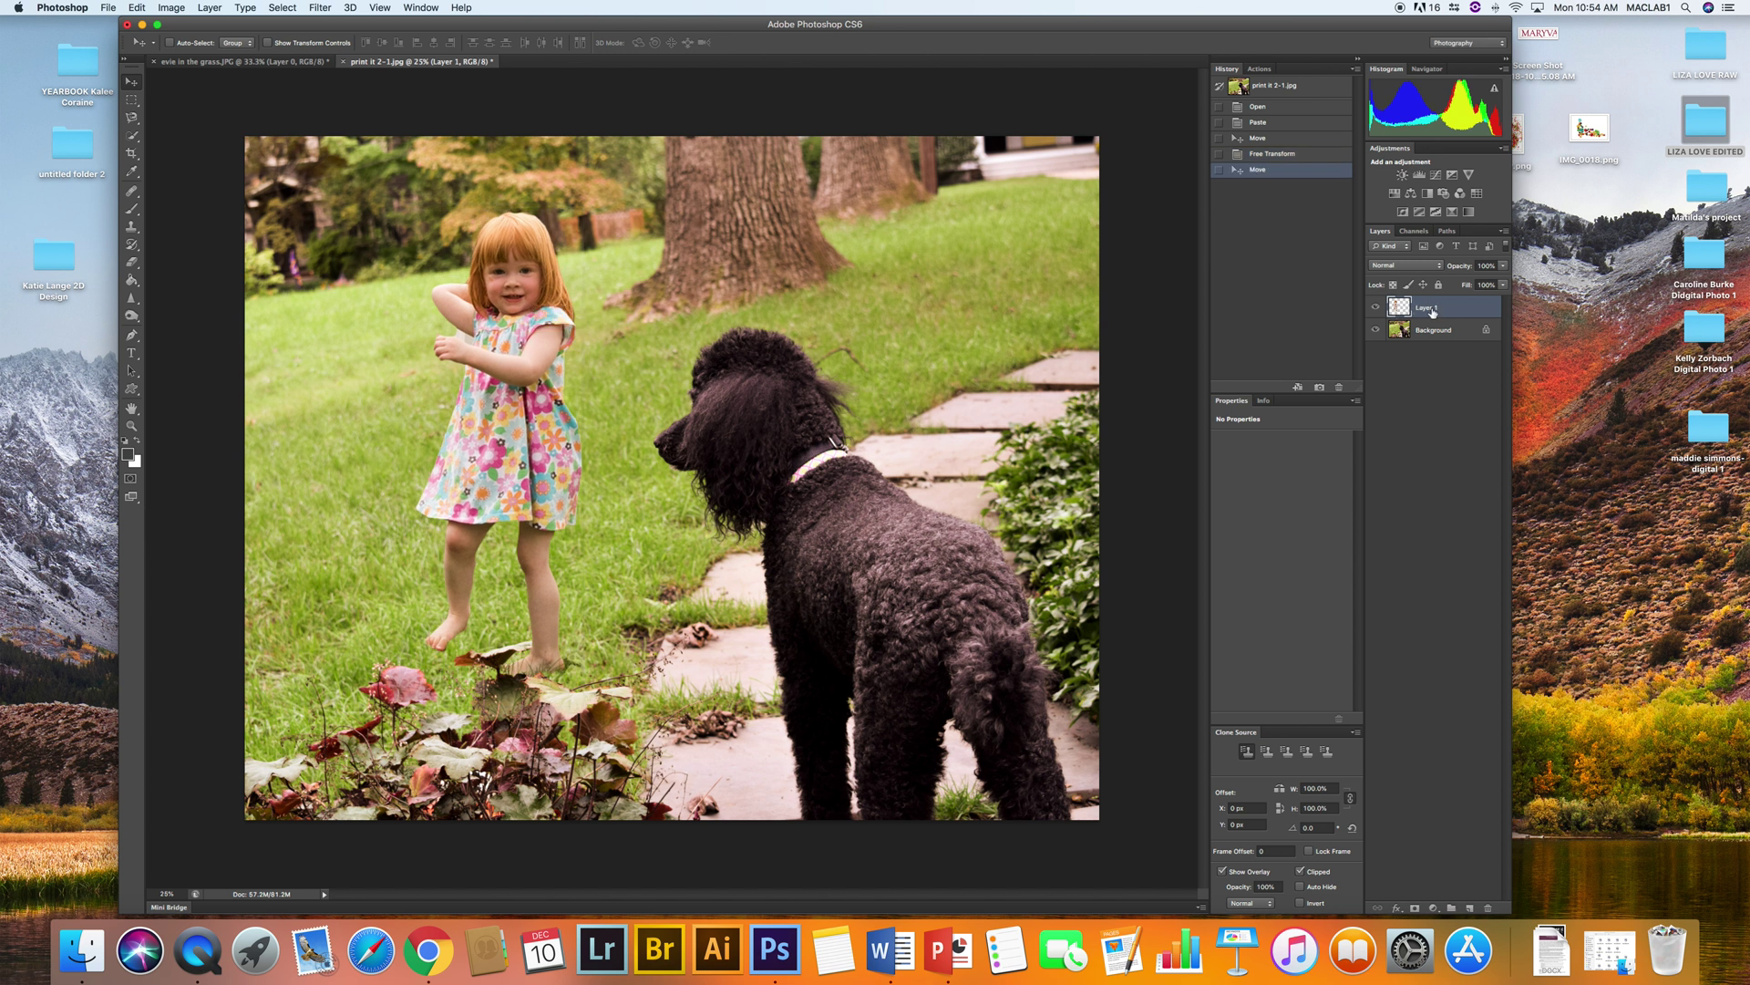
# Apply a Levels adjustment to the girl's layer with input levels 23, 1.04 and 228
pyautogui.click(173, 8)
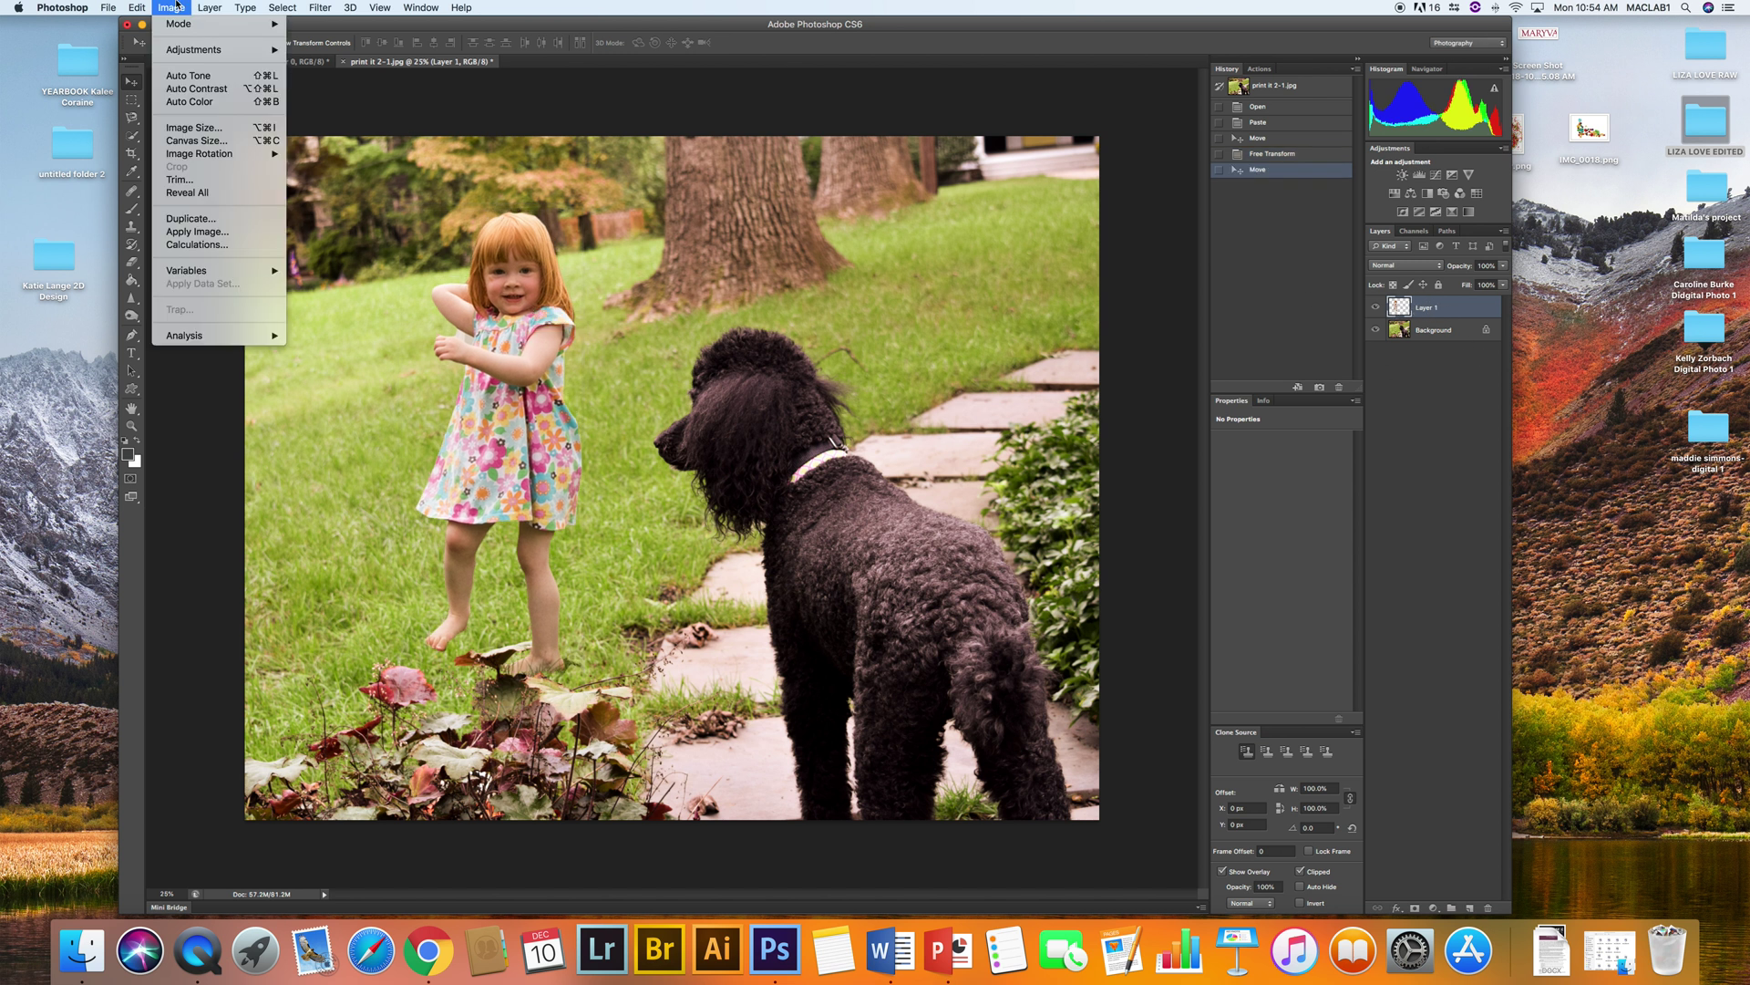
pyautogui.moveTo(179, 52)
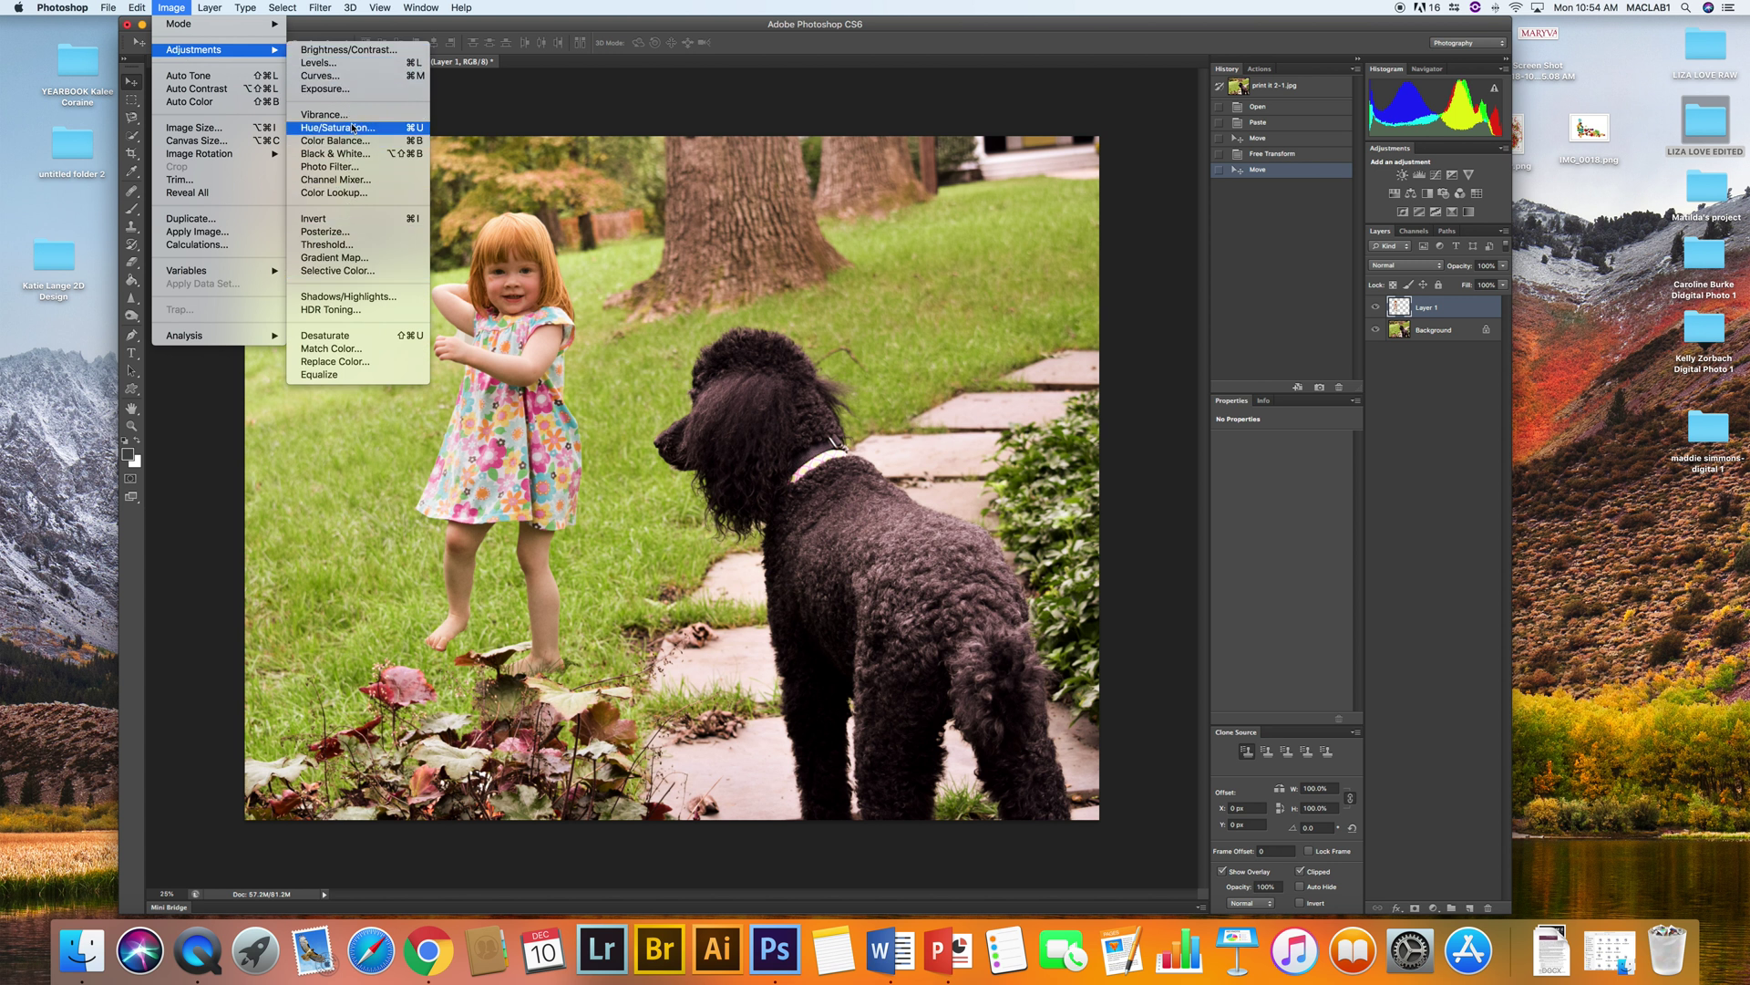
pyautogui.click(328, 63)
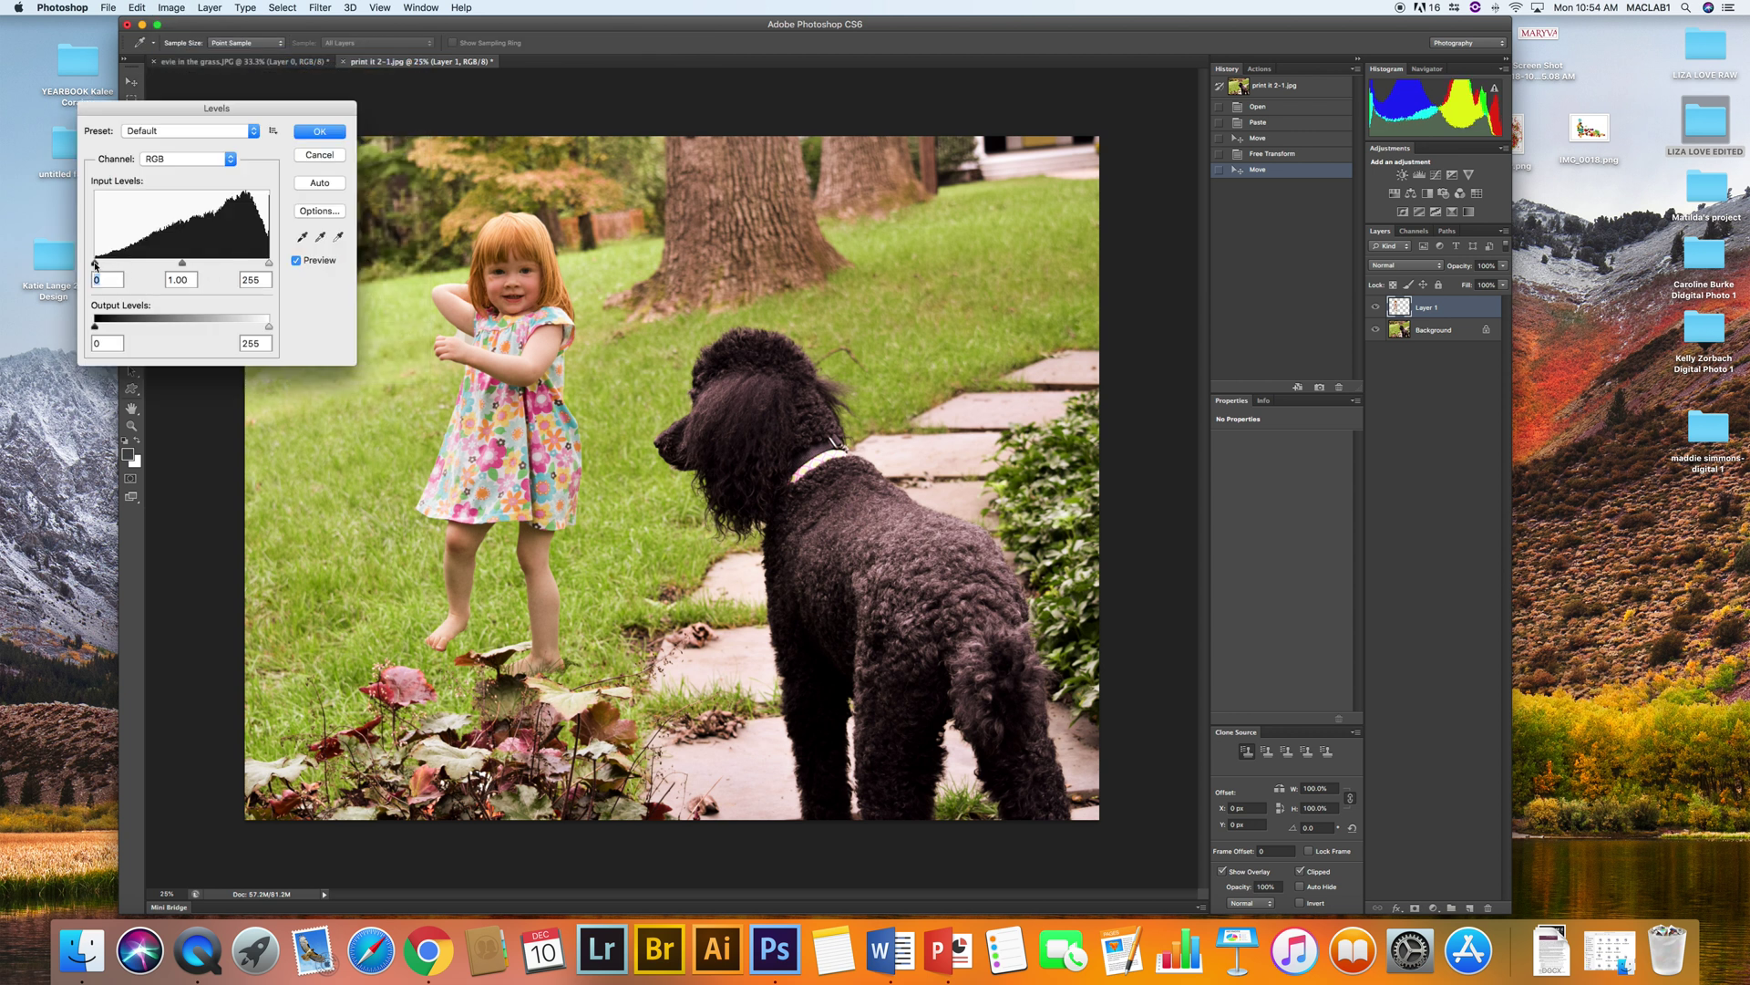
pyautogui.moveTo(95, 265); pyautogui.dragTo(107, 264)
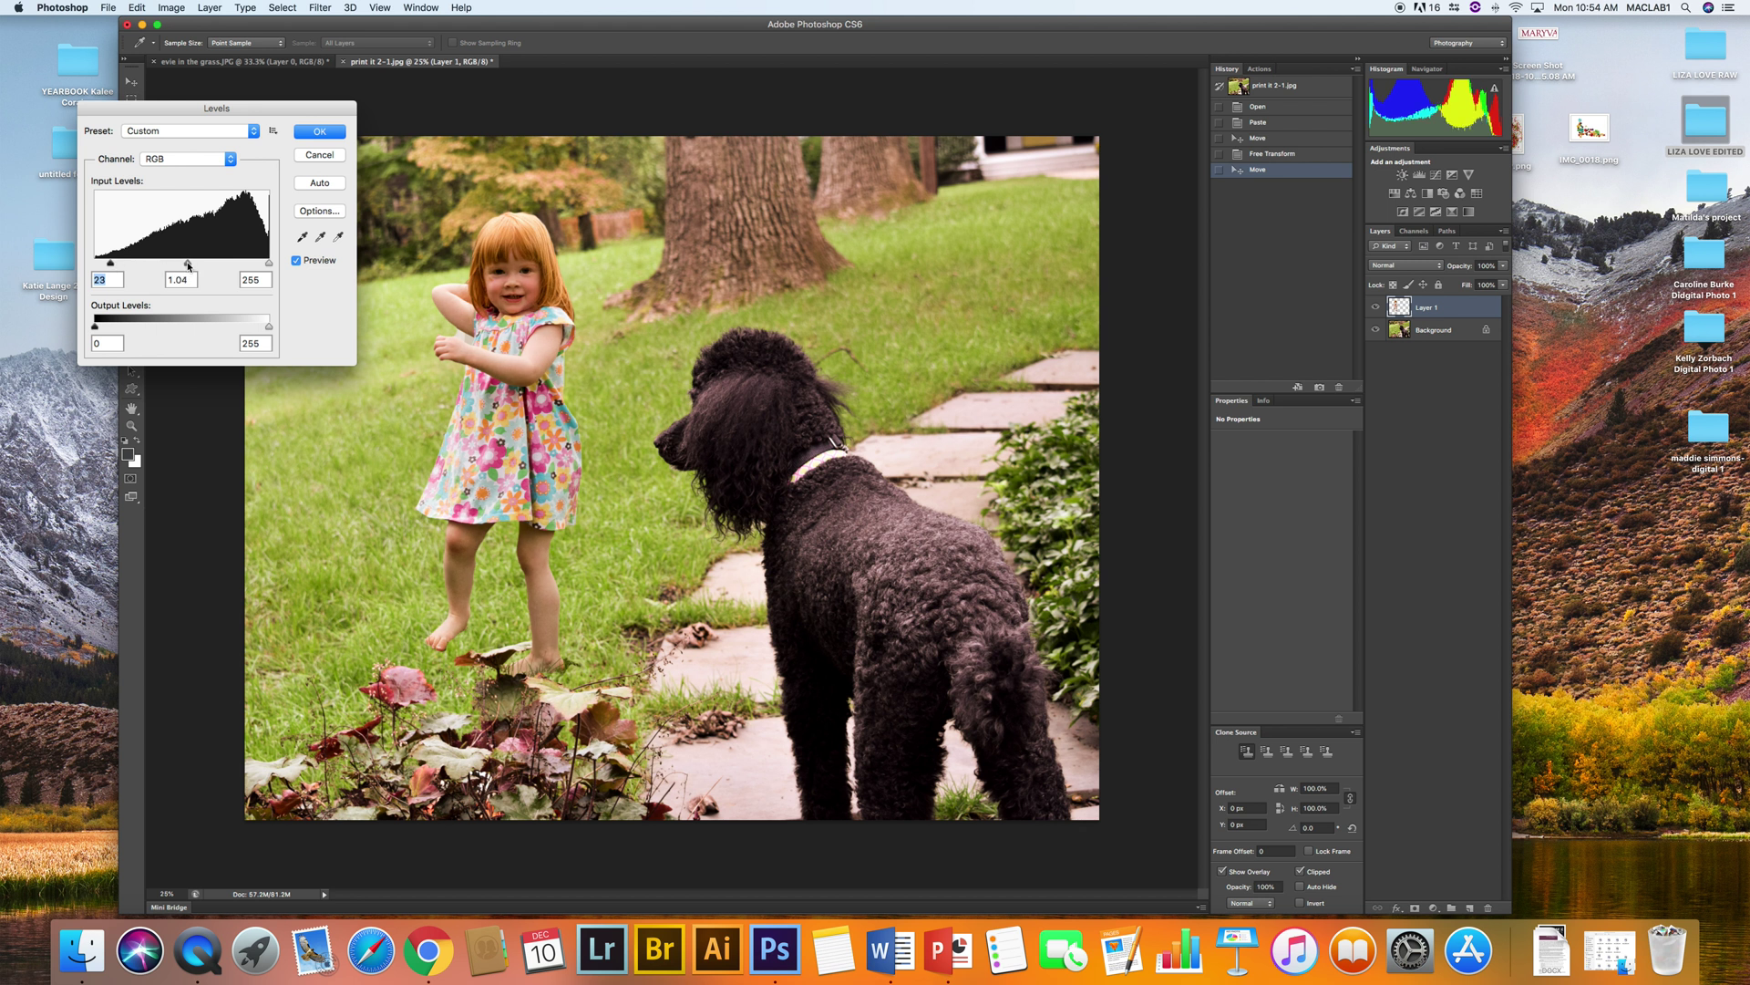
pyautogui.moveTo(188, 265); pyautogui.dragTo(262, 265)
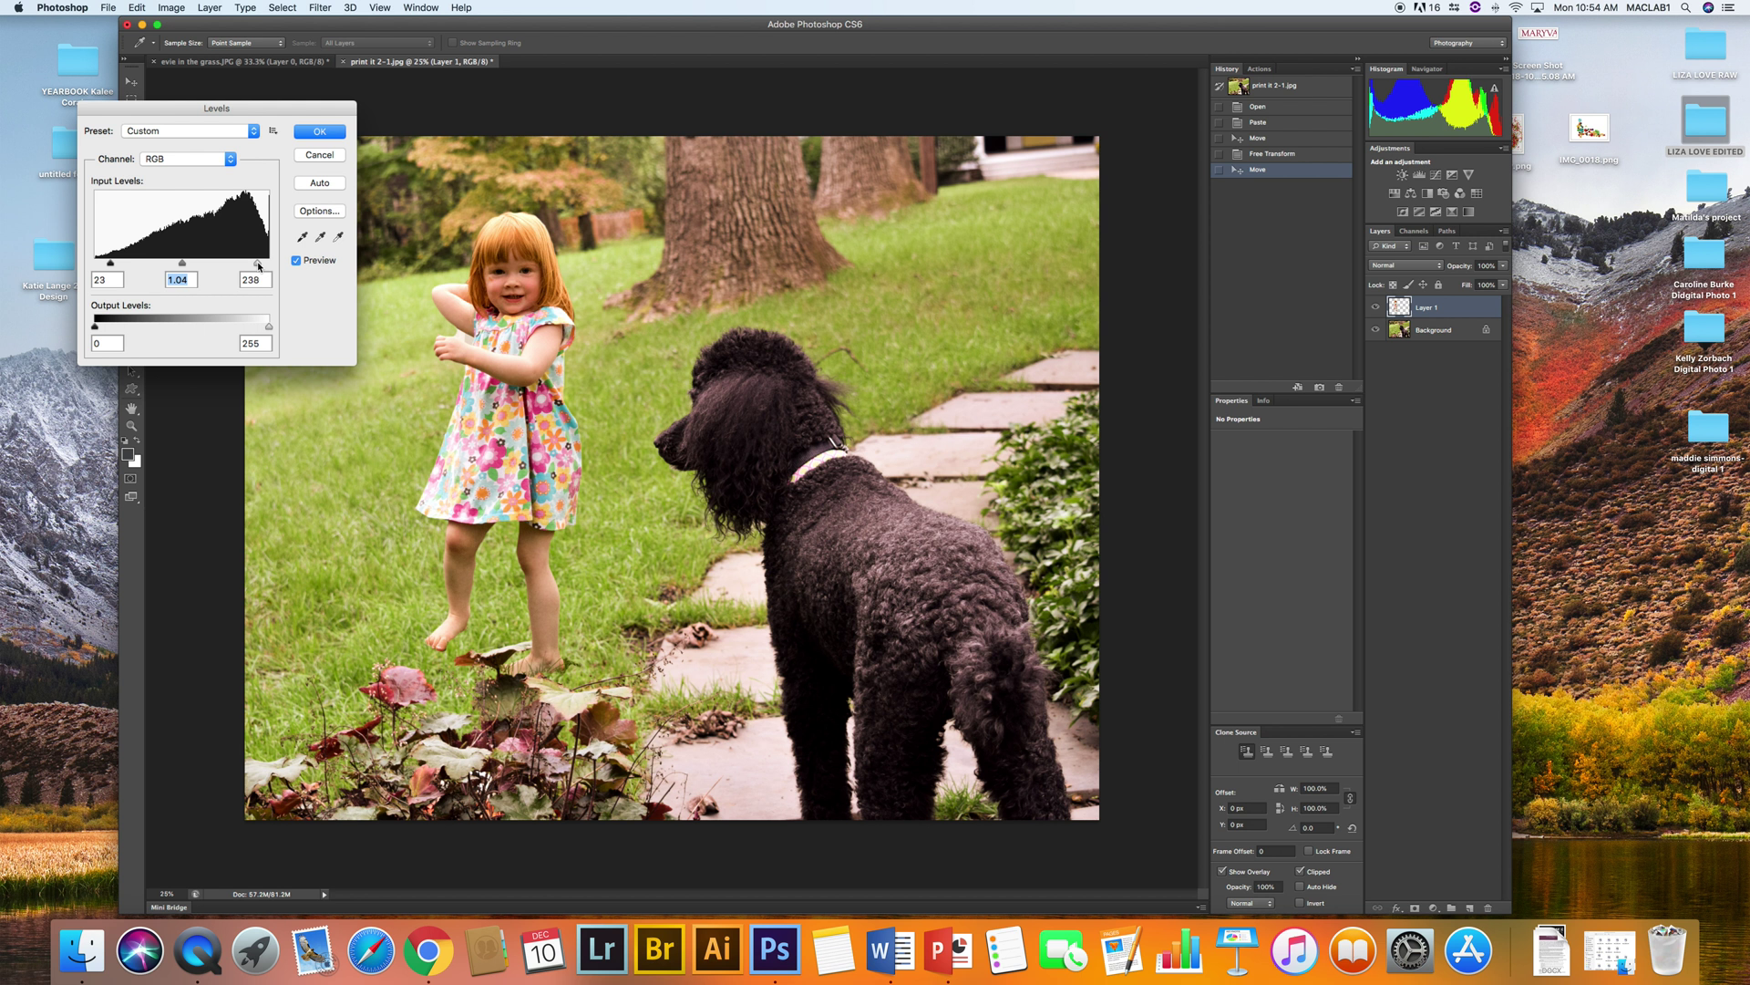
pyautogui.click(259, 265)
pyautogui.moveTo(256, 265); pyautogui.dragTo(251, 267)
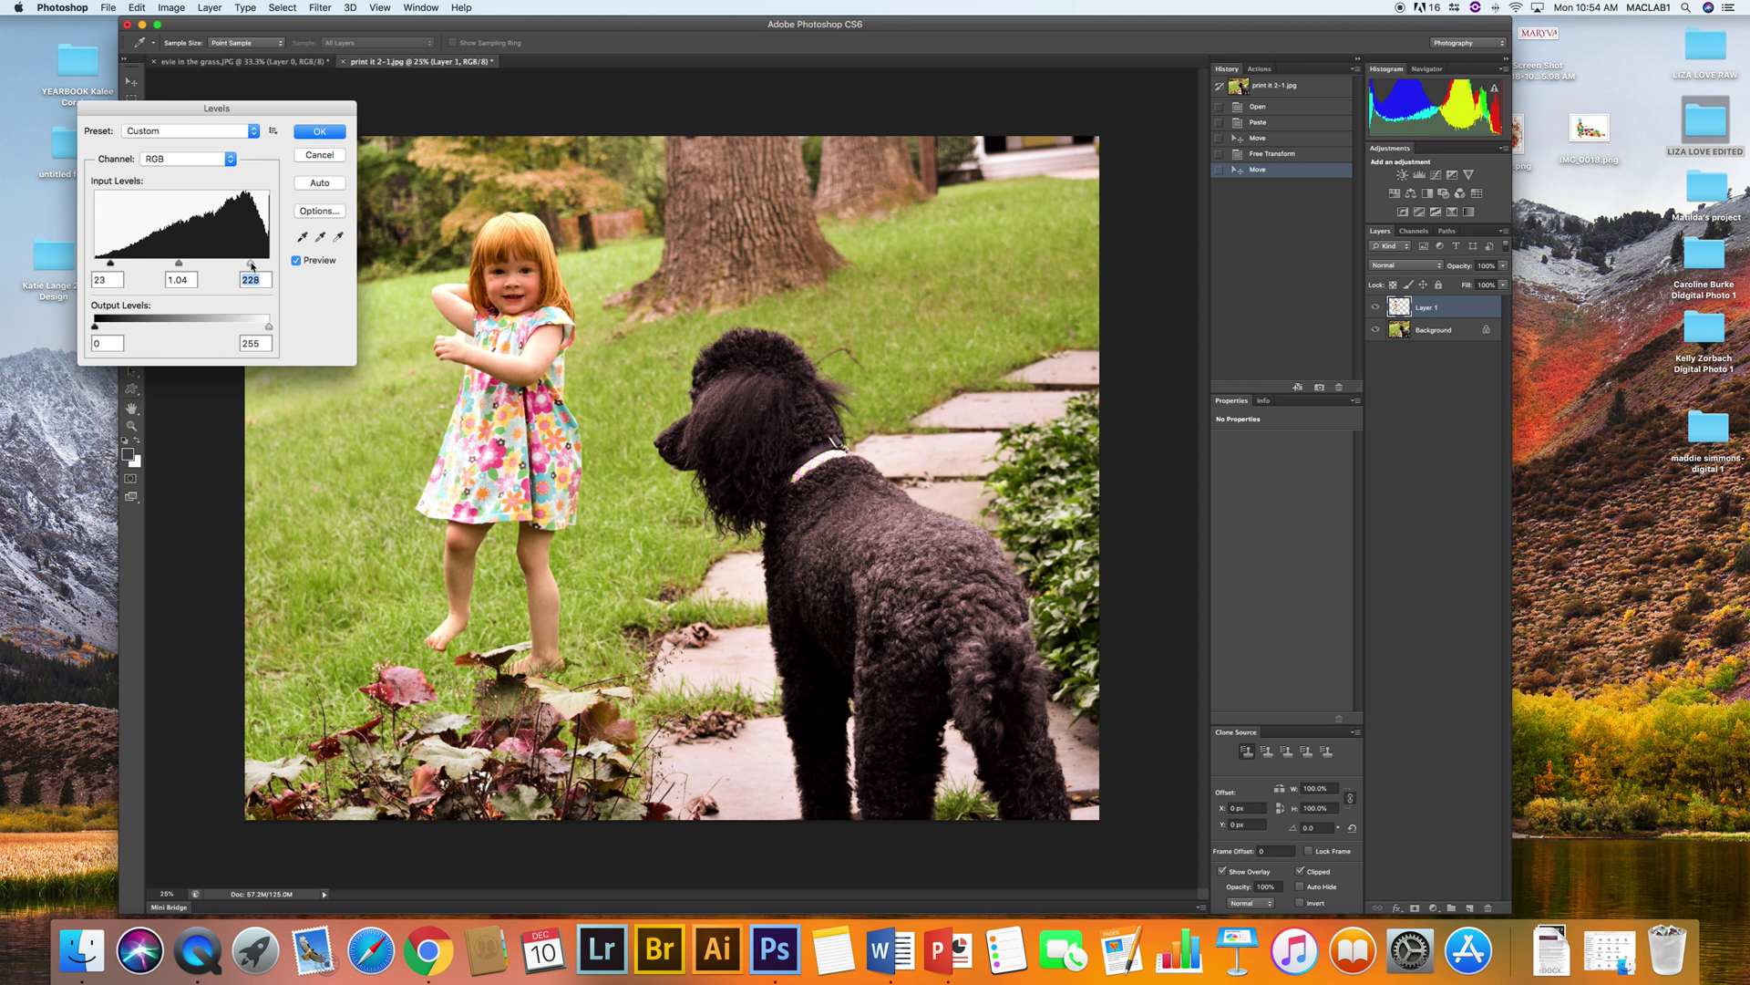
pyautogui.click(320, 132)
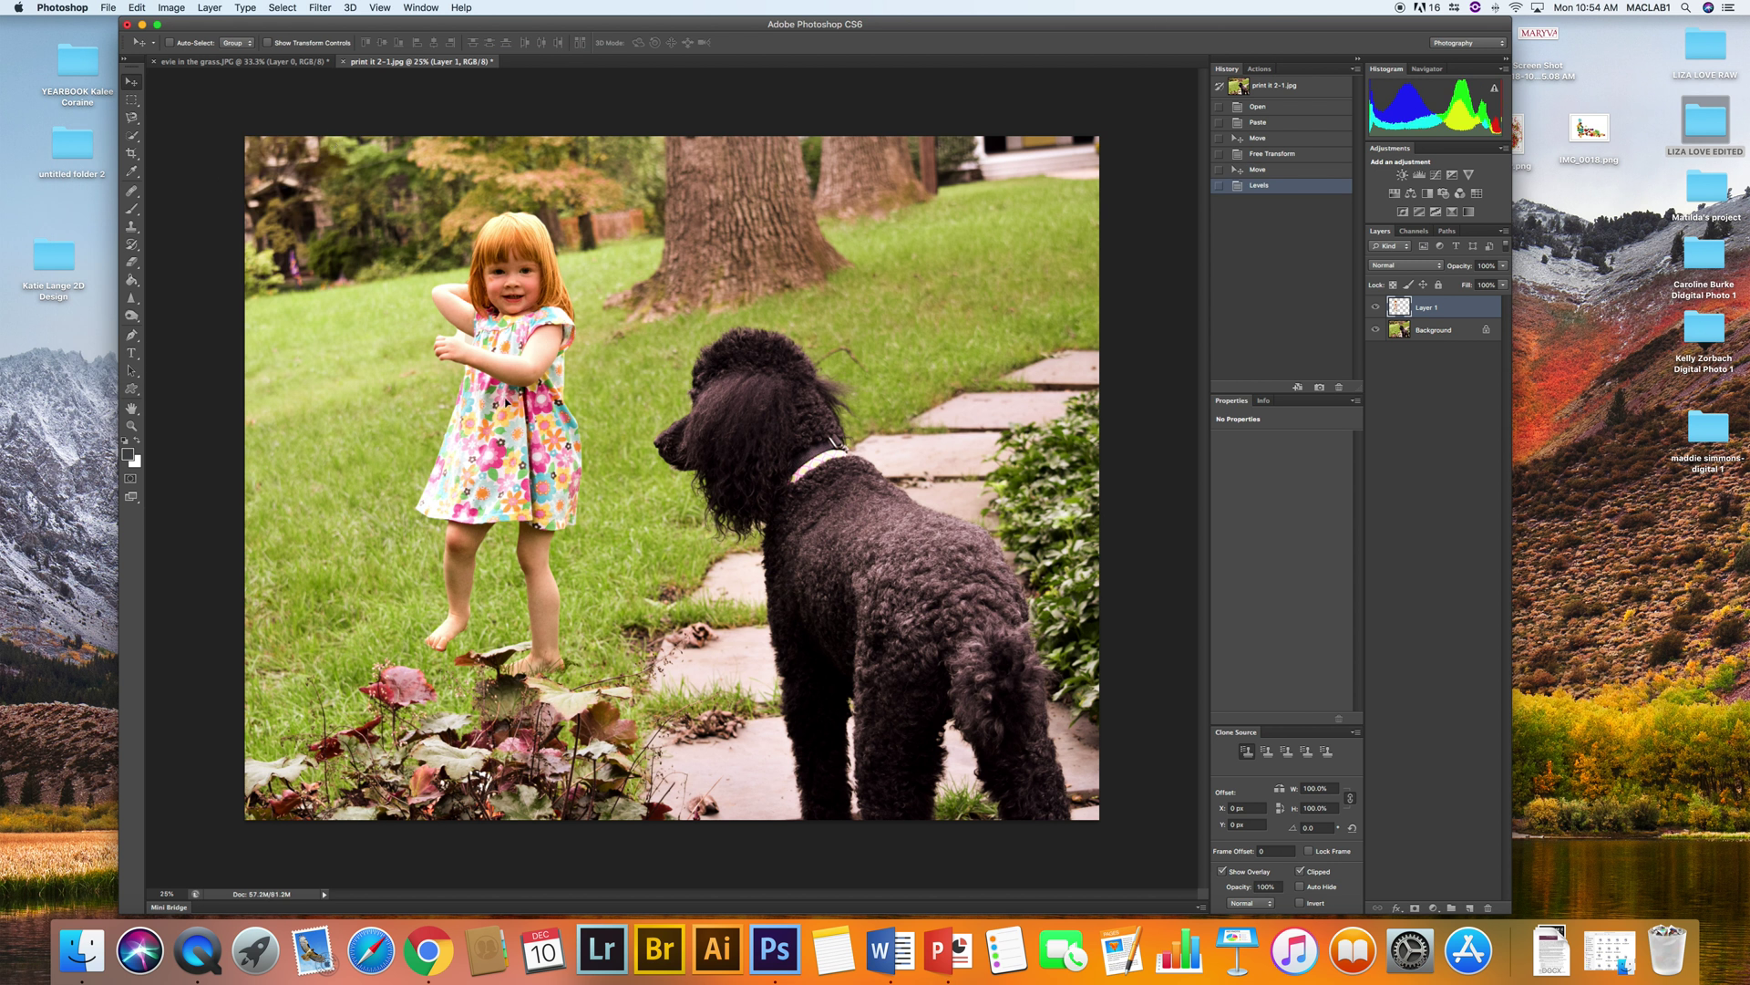
# Move the girl down so her feet overlap the leaves, and erase along the top of her hair with a smaller Eraser brush
pyautogui.moveTo(506, 398); pyautogui.dragTo(453, 454)
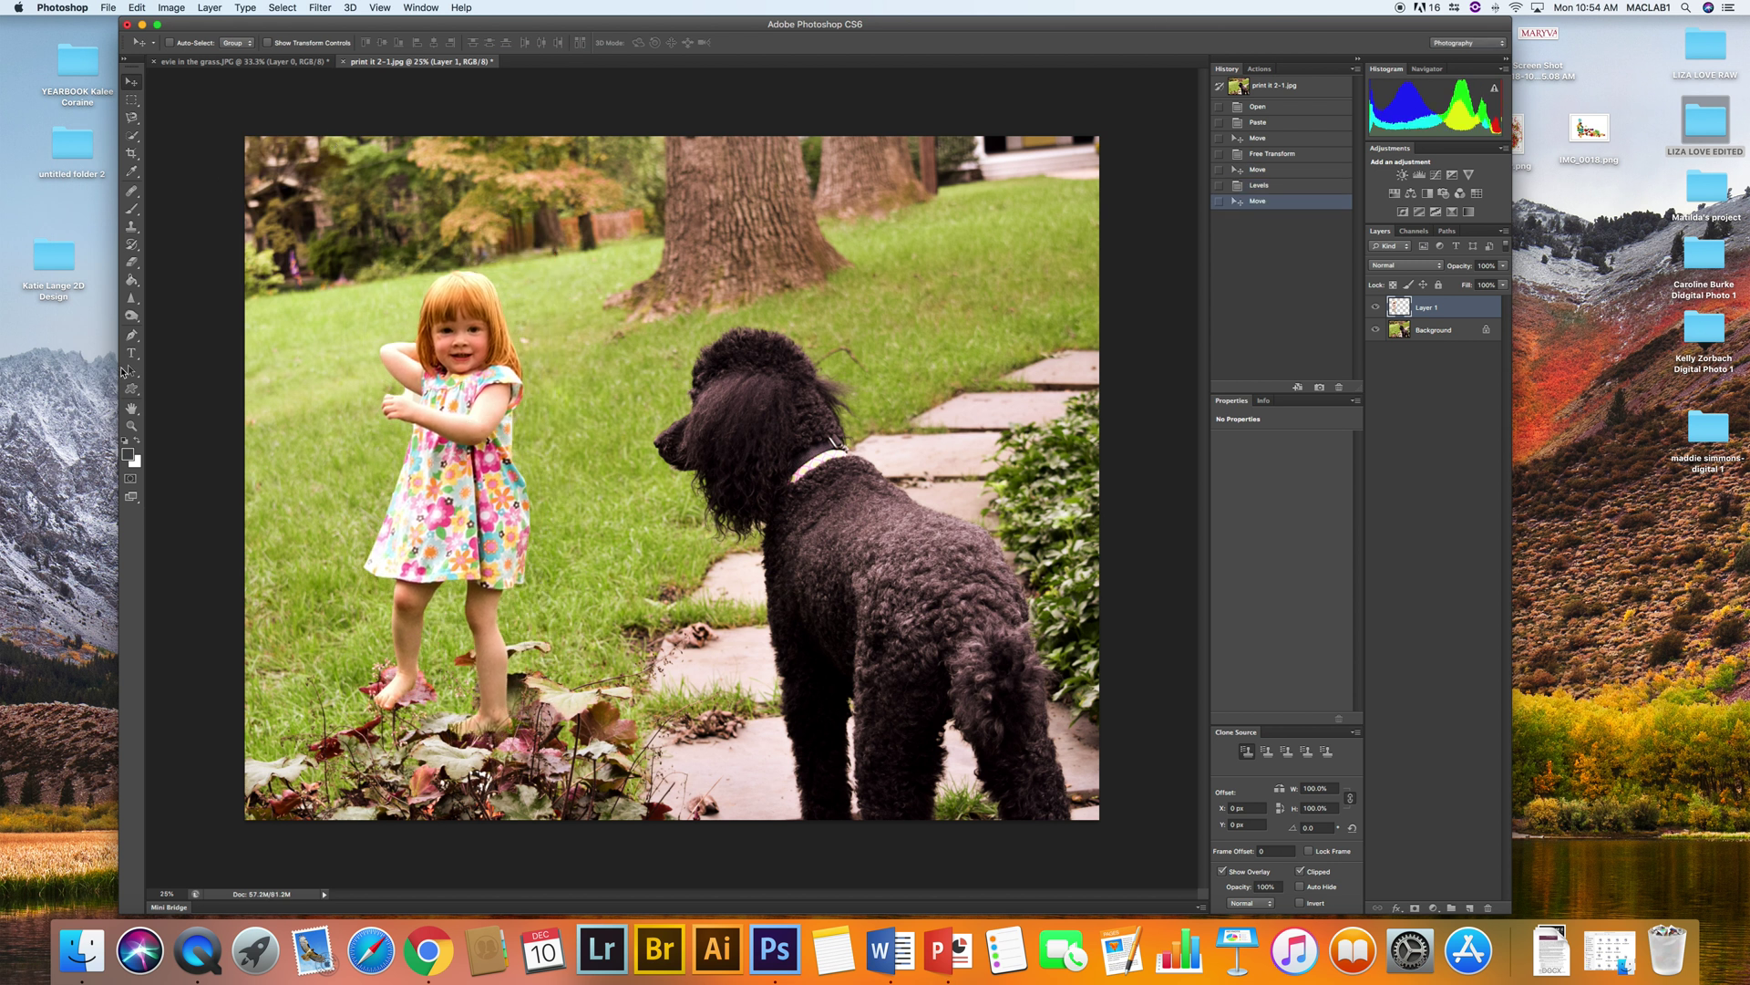
pyautogui.click(137, 265)
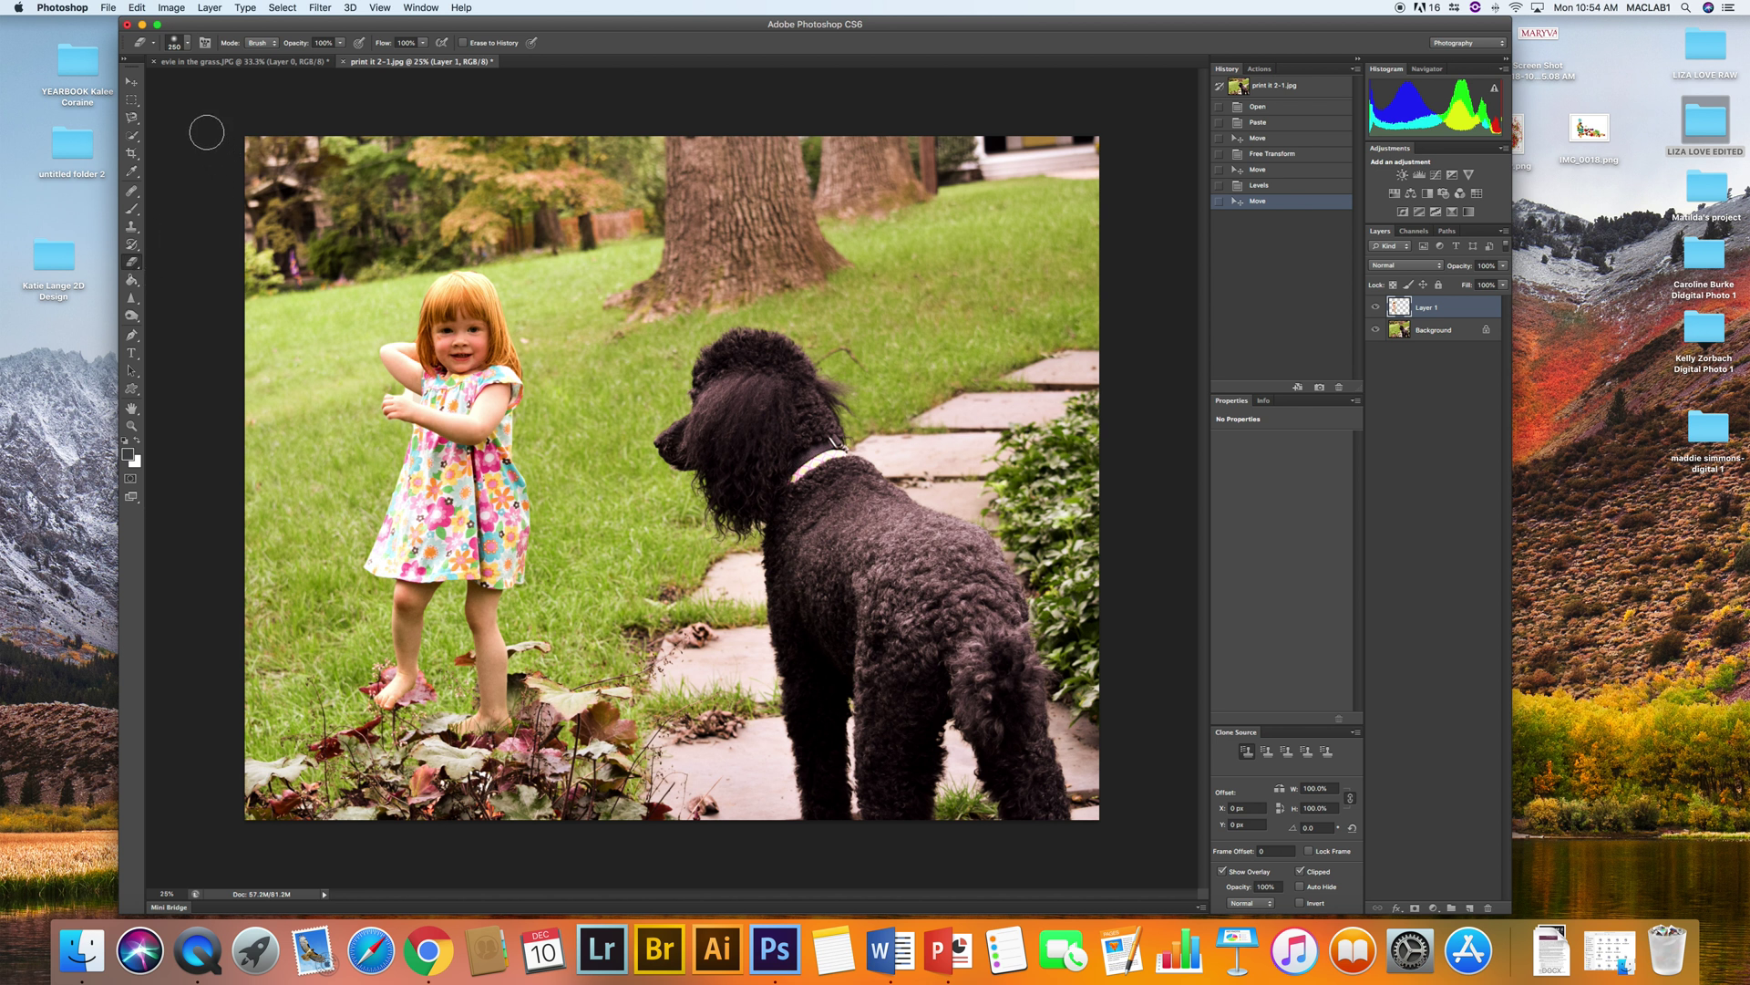
pyautogui.click(180, 43)
pyautogui.click(243, 117)
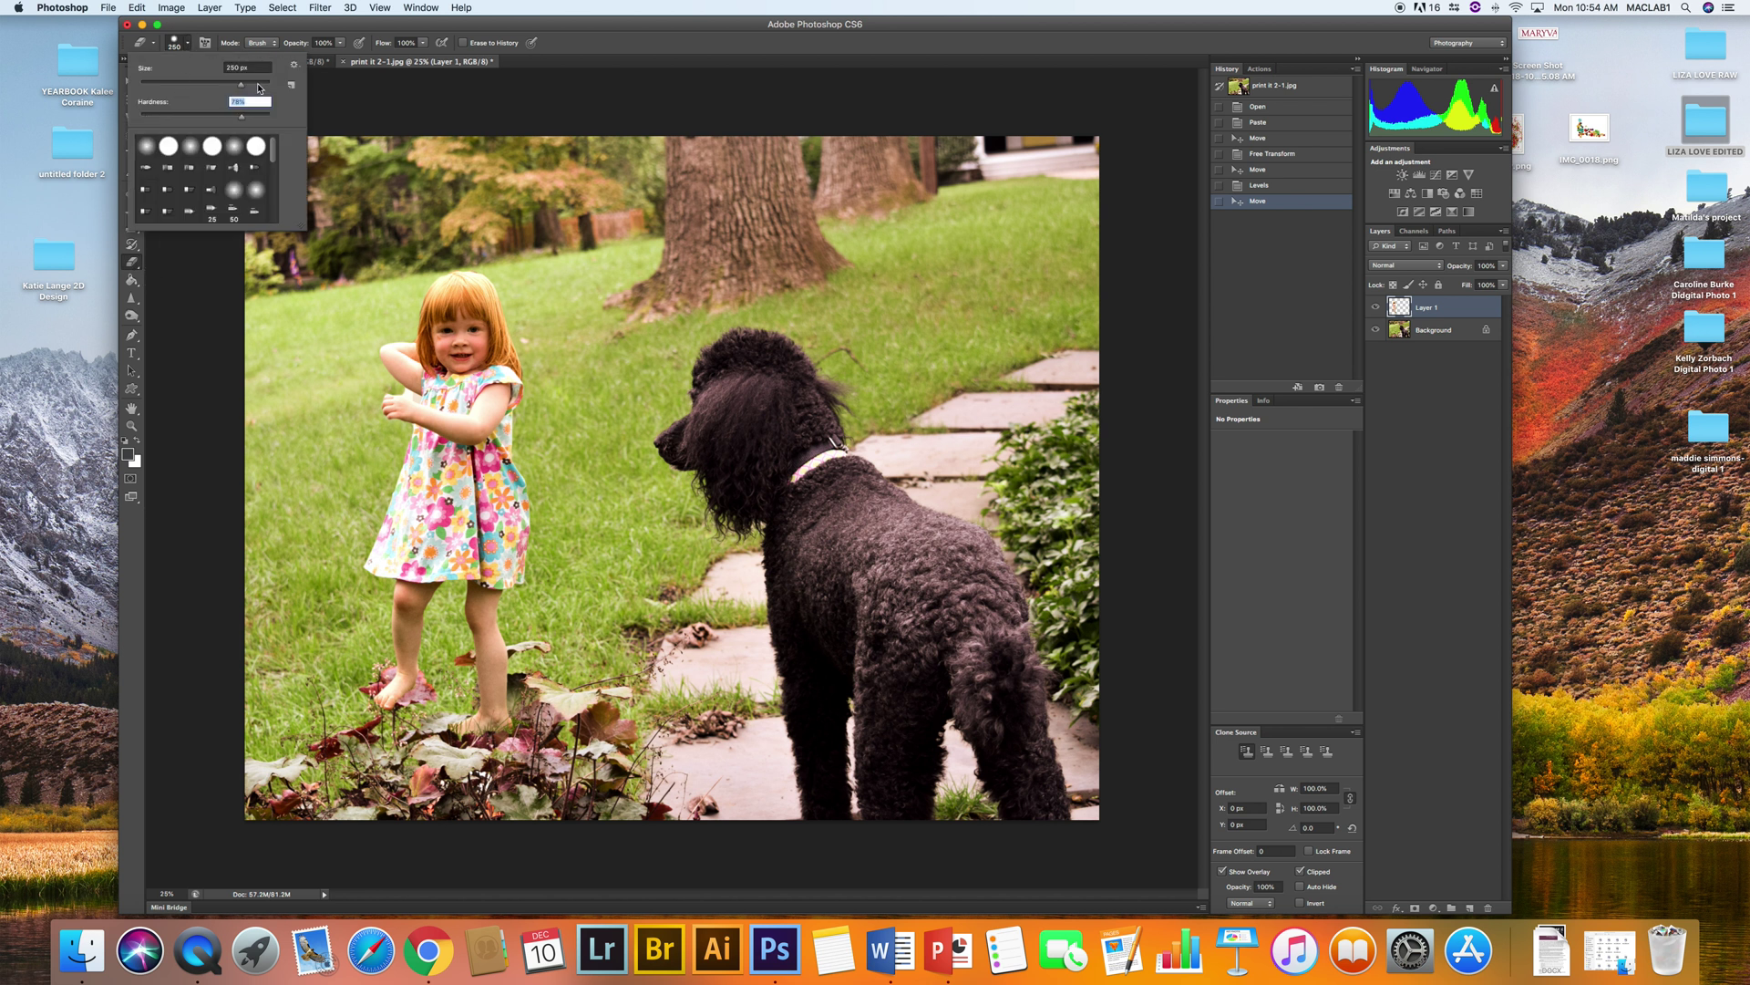
pyautogui.moveTo(240, 86); pyautogui.dragTo(232, 87)
pyautogui.press('super+plus')
pyautogui.press('super+plus')
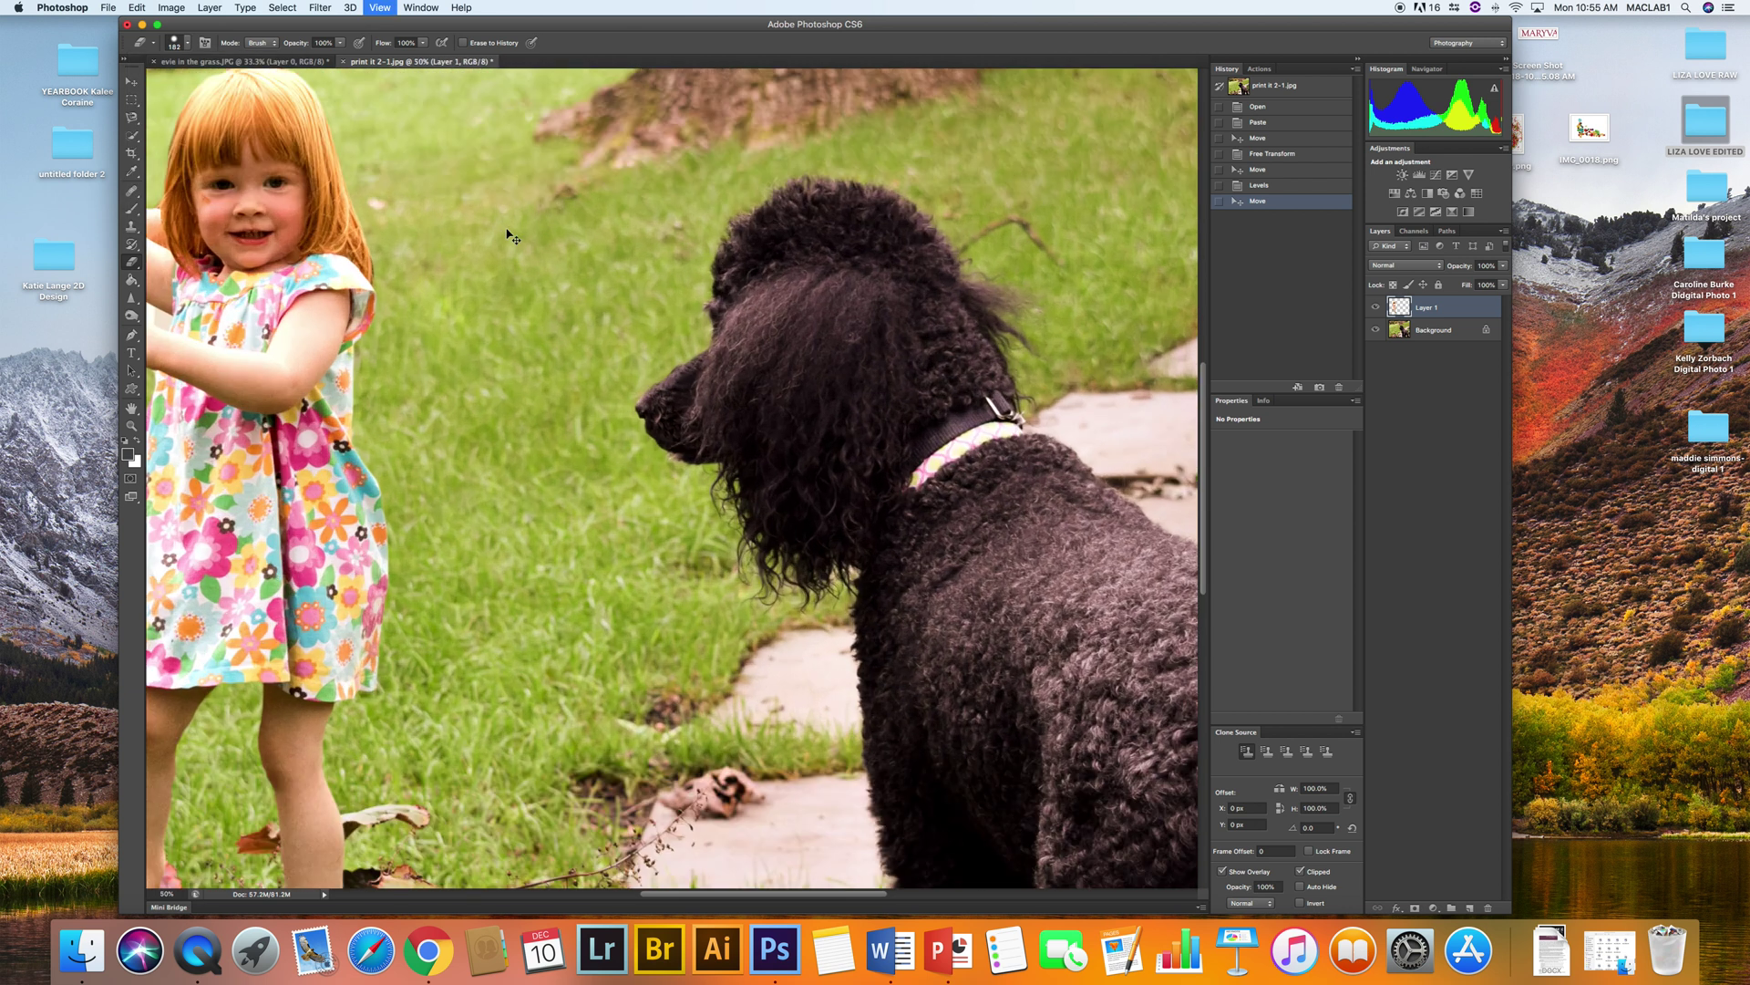
pyautogui.moveTo(420, 236); pyautogui.dragTo(668, 401)
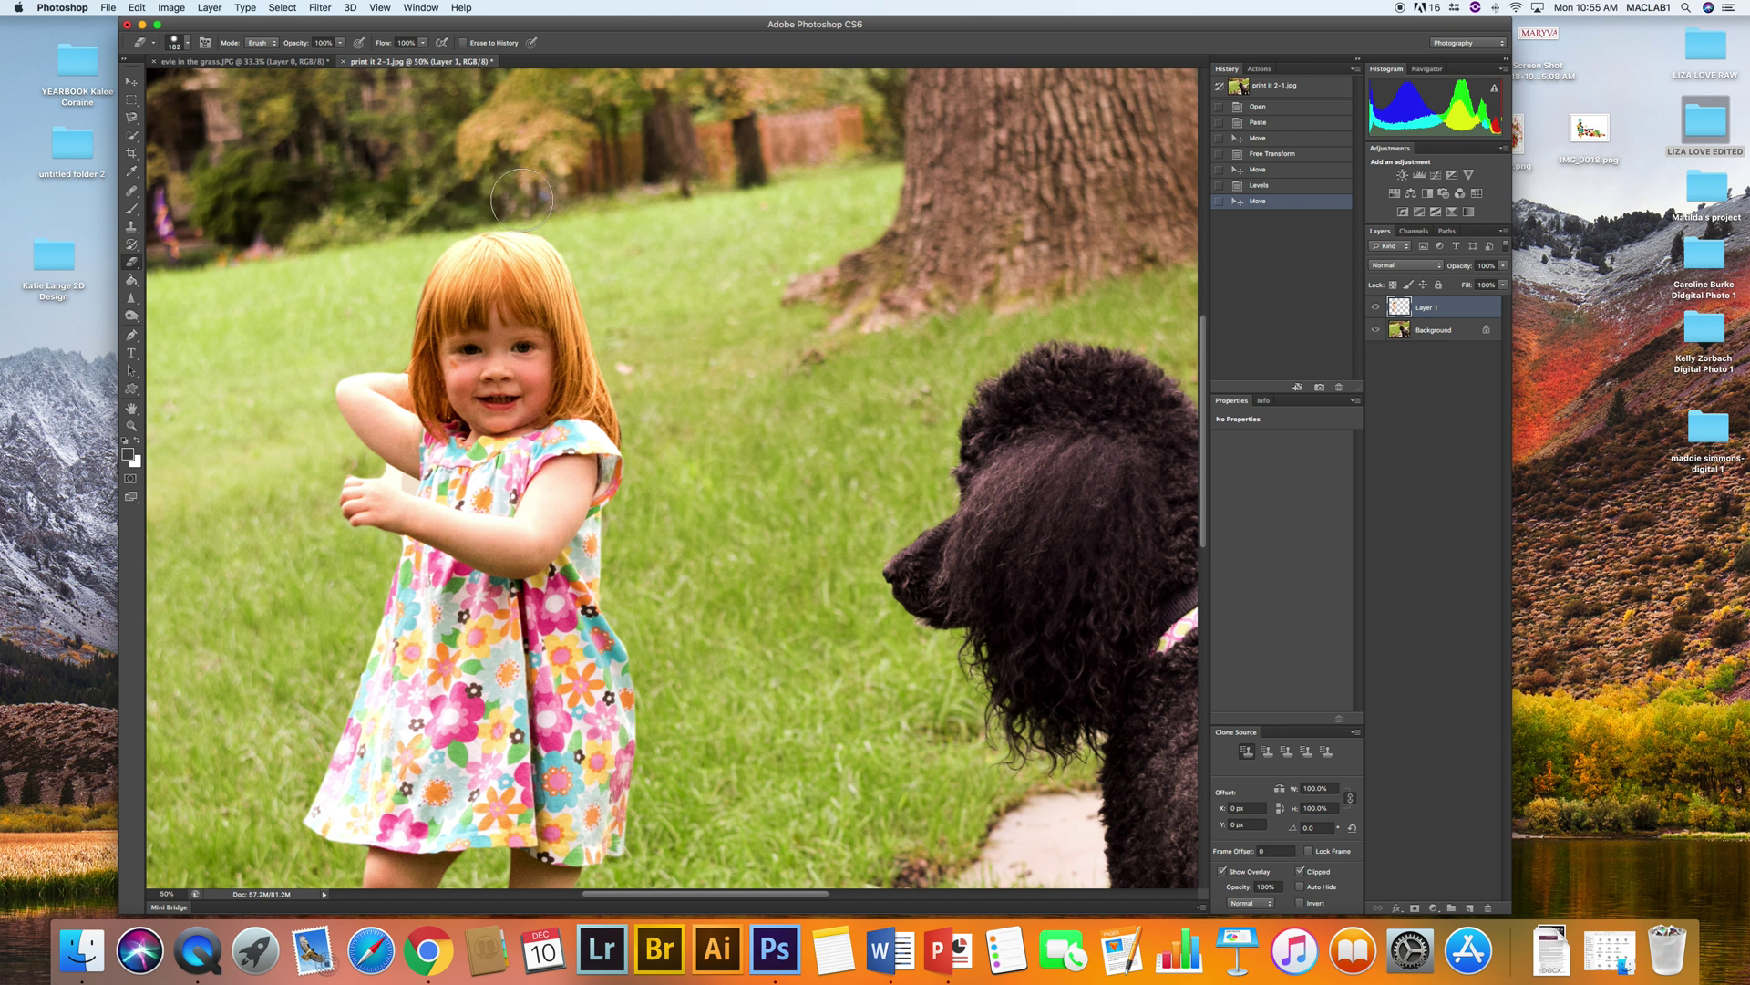
pyautogui.moveTo(549, 208); pyautogui.dragTo(460, 202)
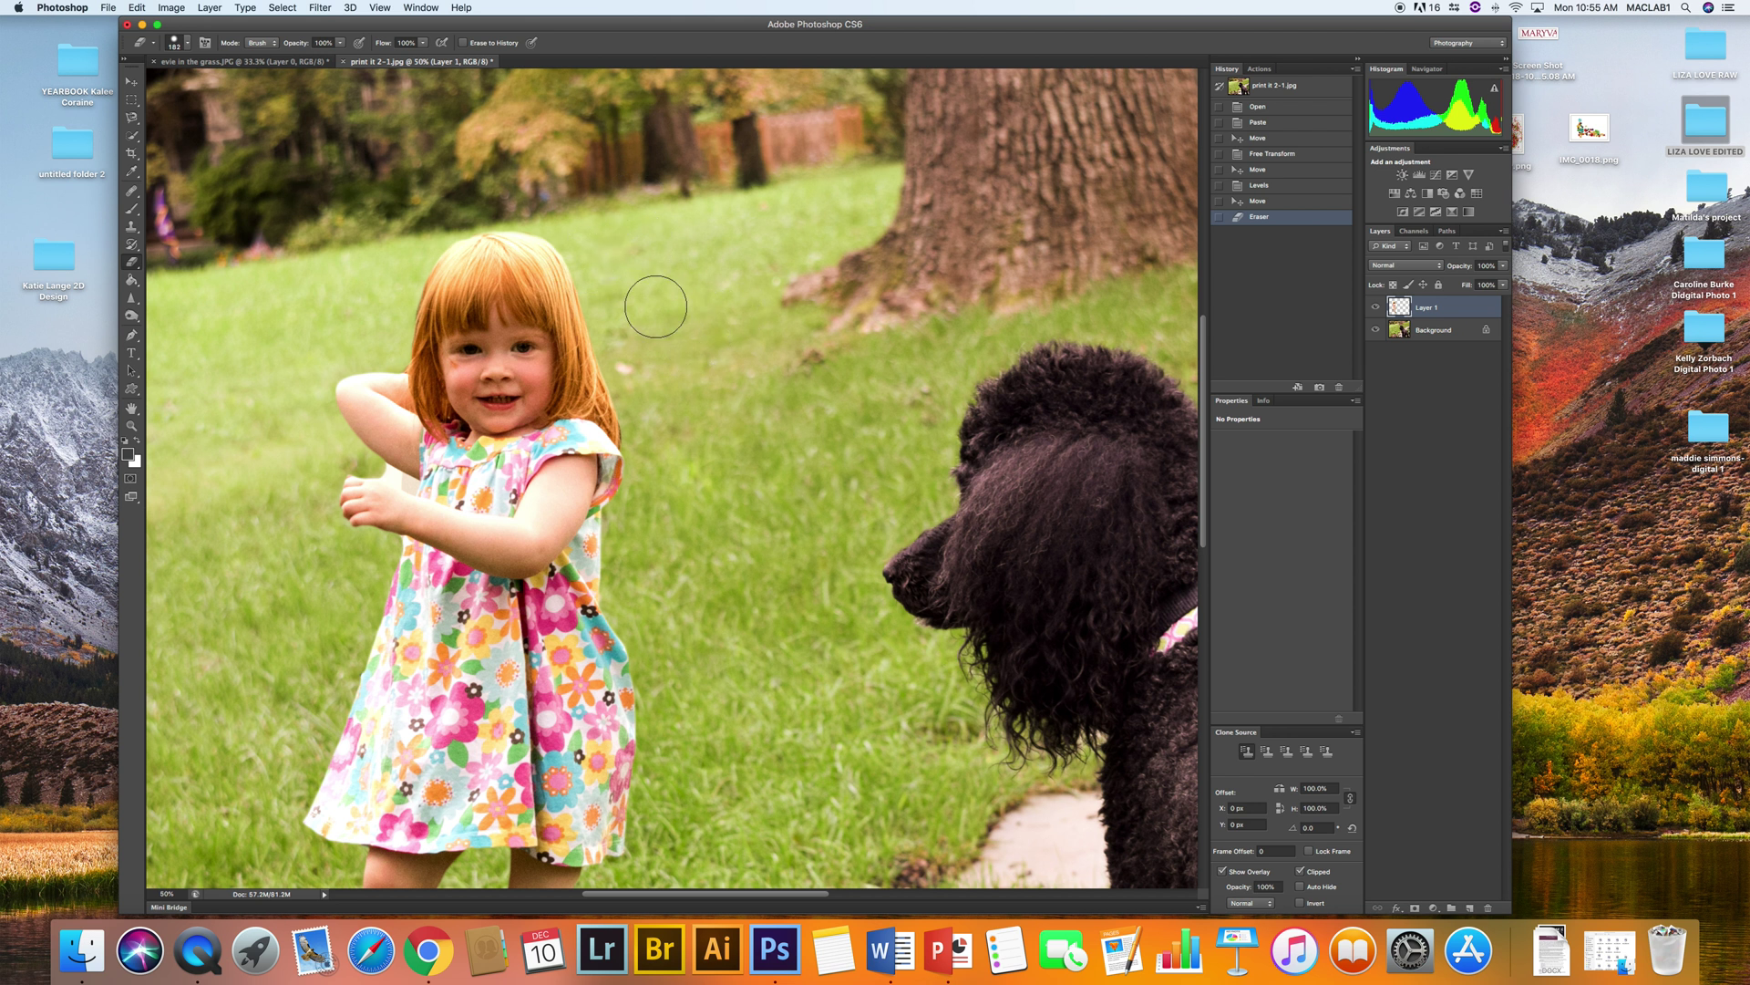
# Try an eraser stroke on the Background layer's grass between the girl and the dog, undo it and reselect Layer 1
pyautogui.click(1399, 337)
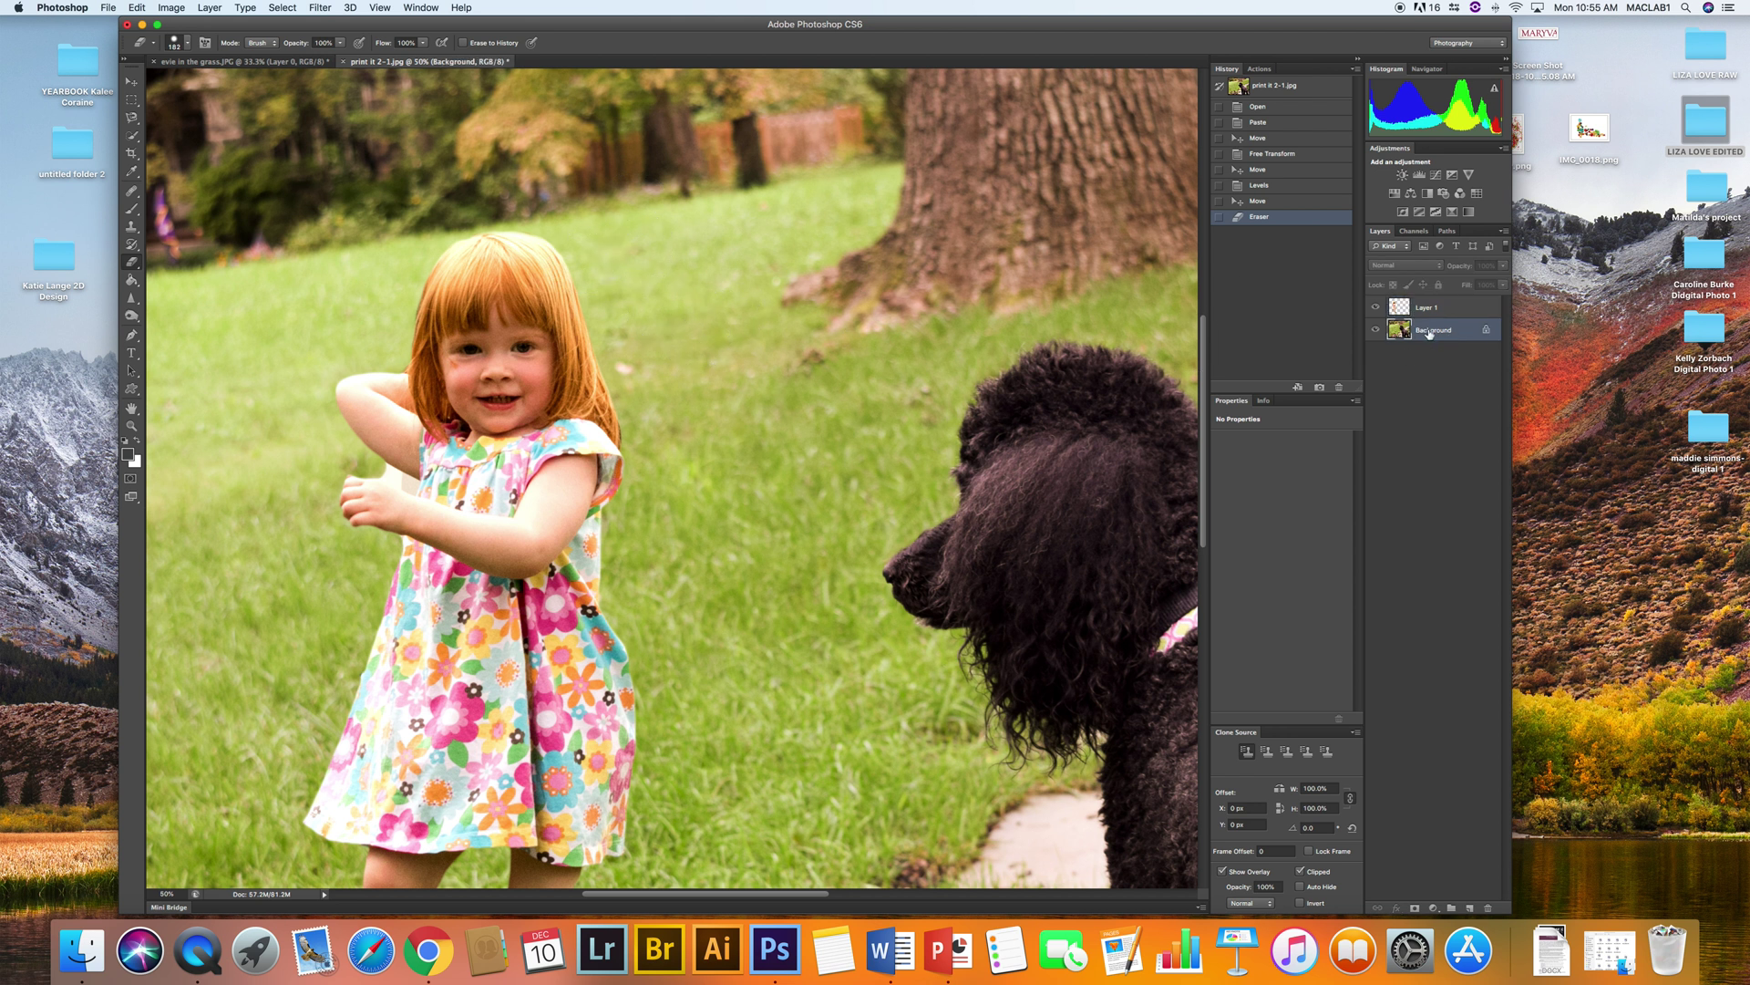
pyautogui.moveTo(773, 272); pyautogui.dragTo(752, 387)
pyautogui.press('super+z')
pyautogui.click(1461, 310)
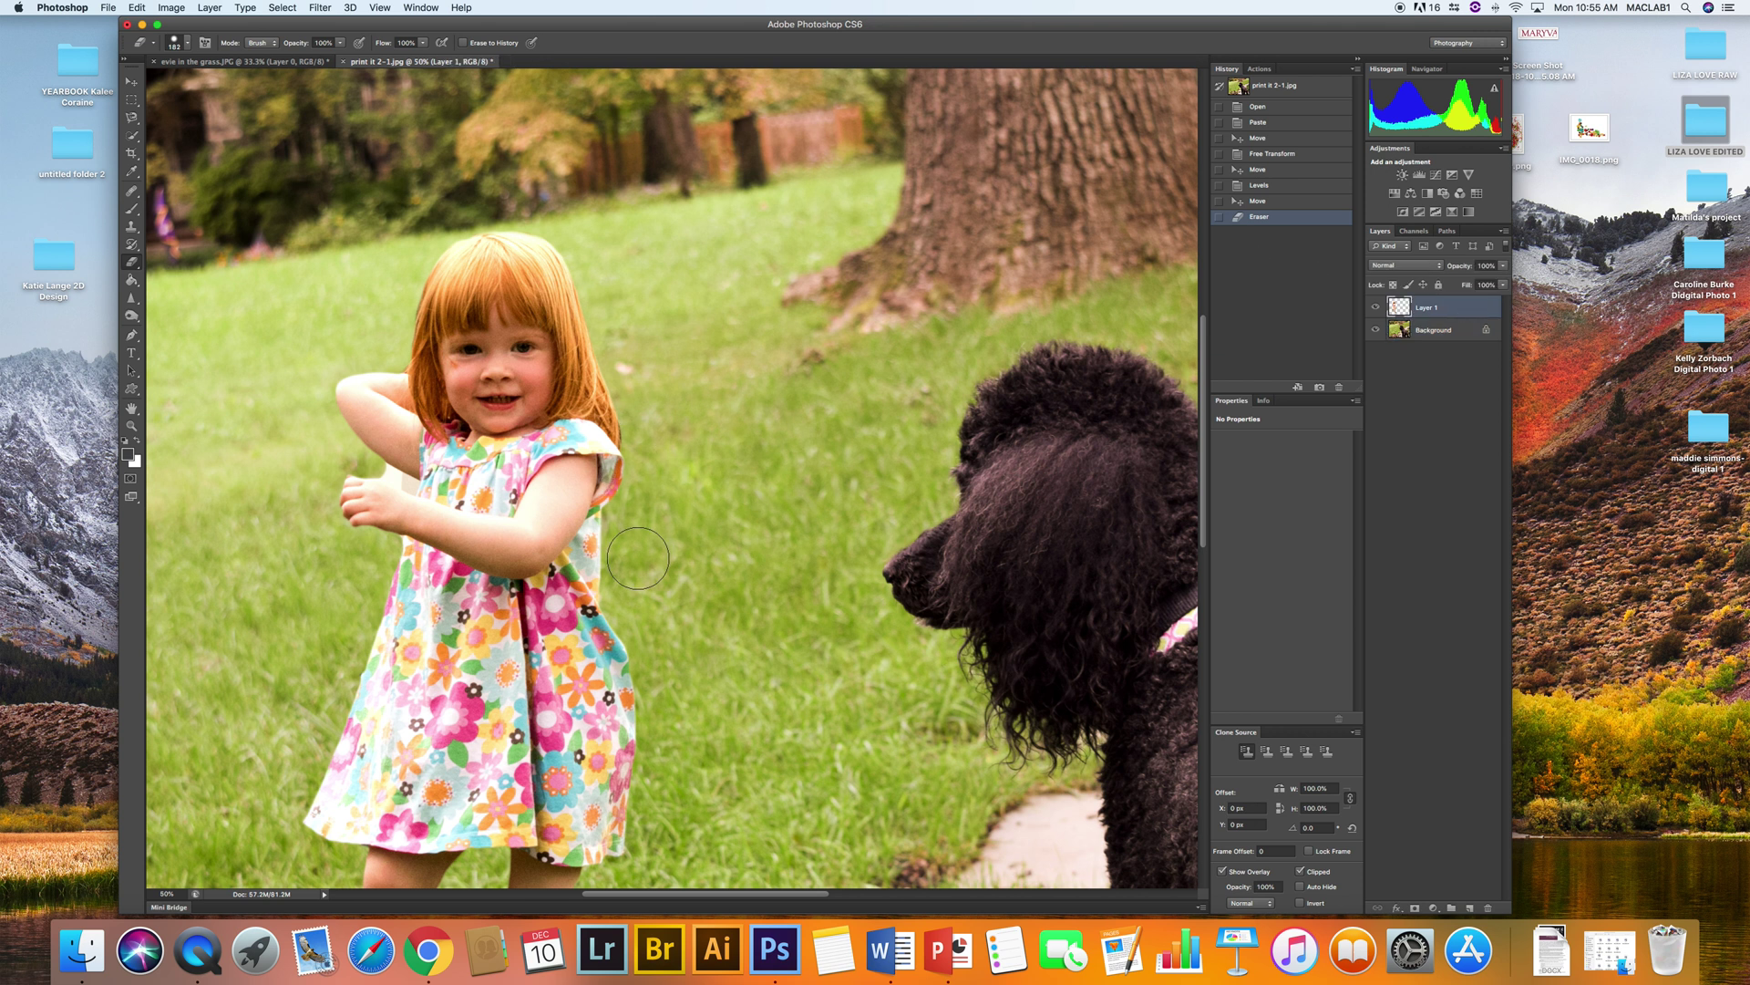
# Erase the girl's raised foot where it covers the dark red leaf, so she stands behind the foliage
pyautogui.scroll(-4, 639, 558)
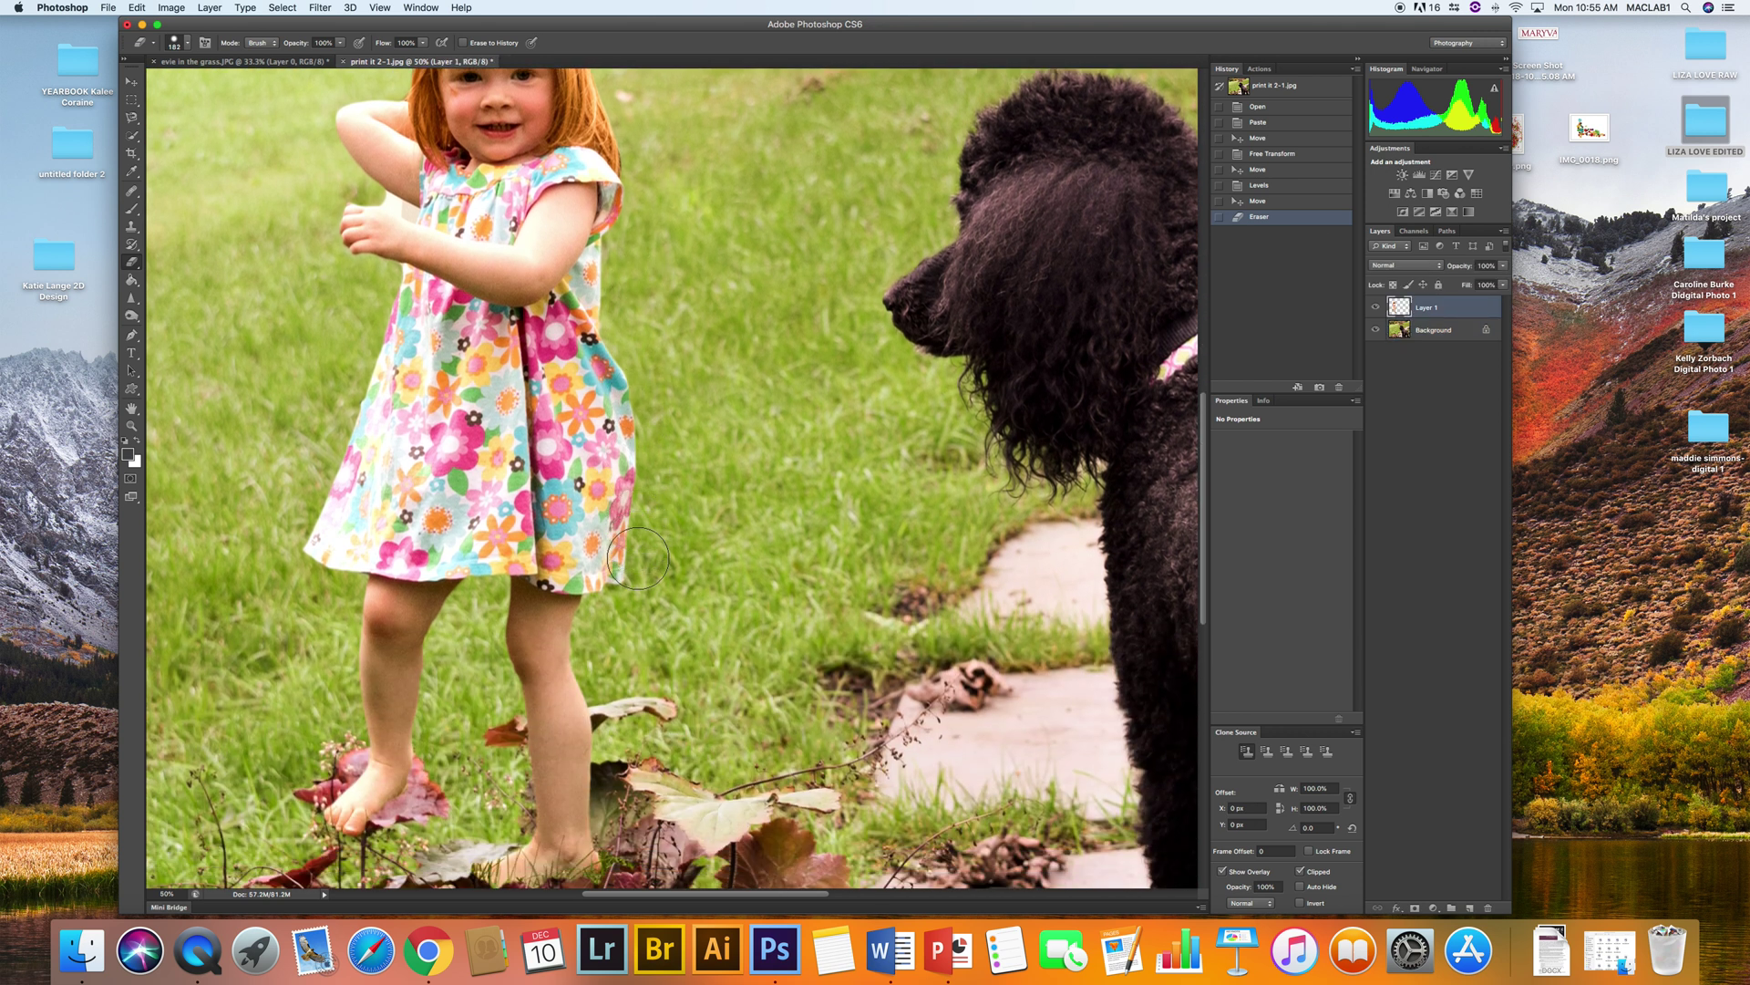
pyautogui.scroll(-5, 638, 558)
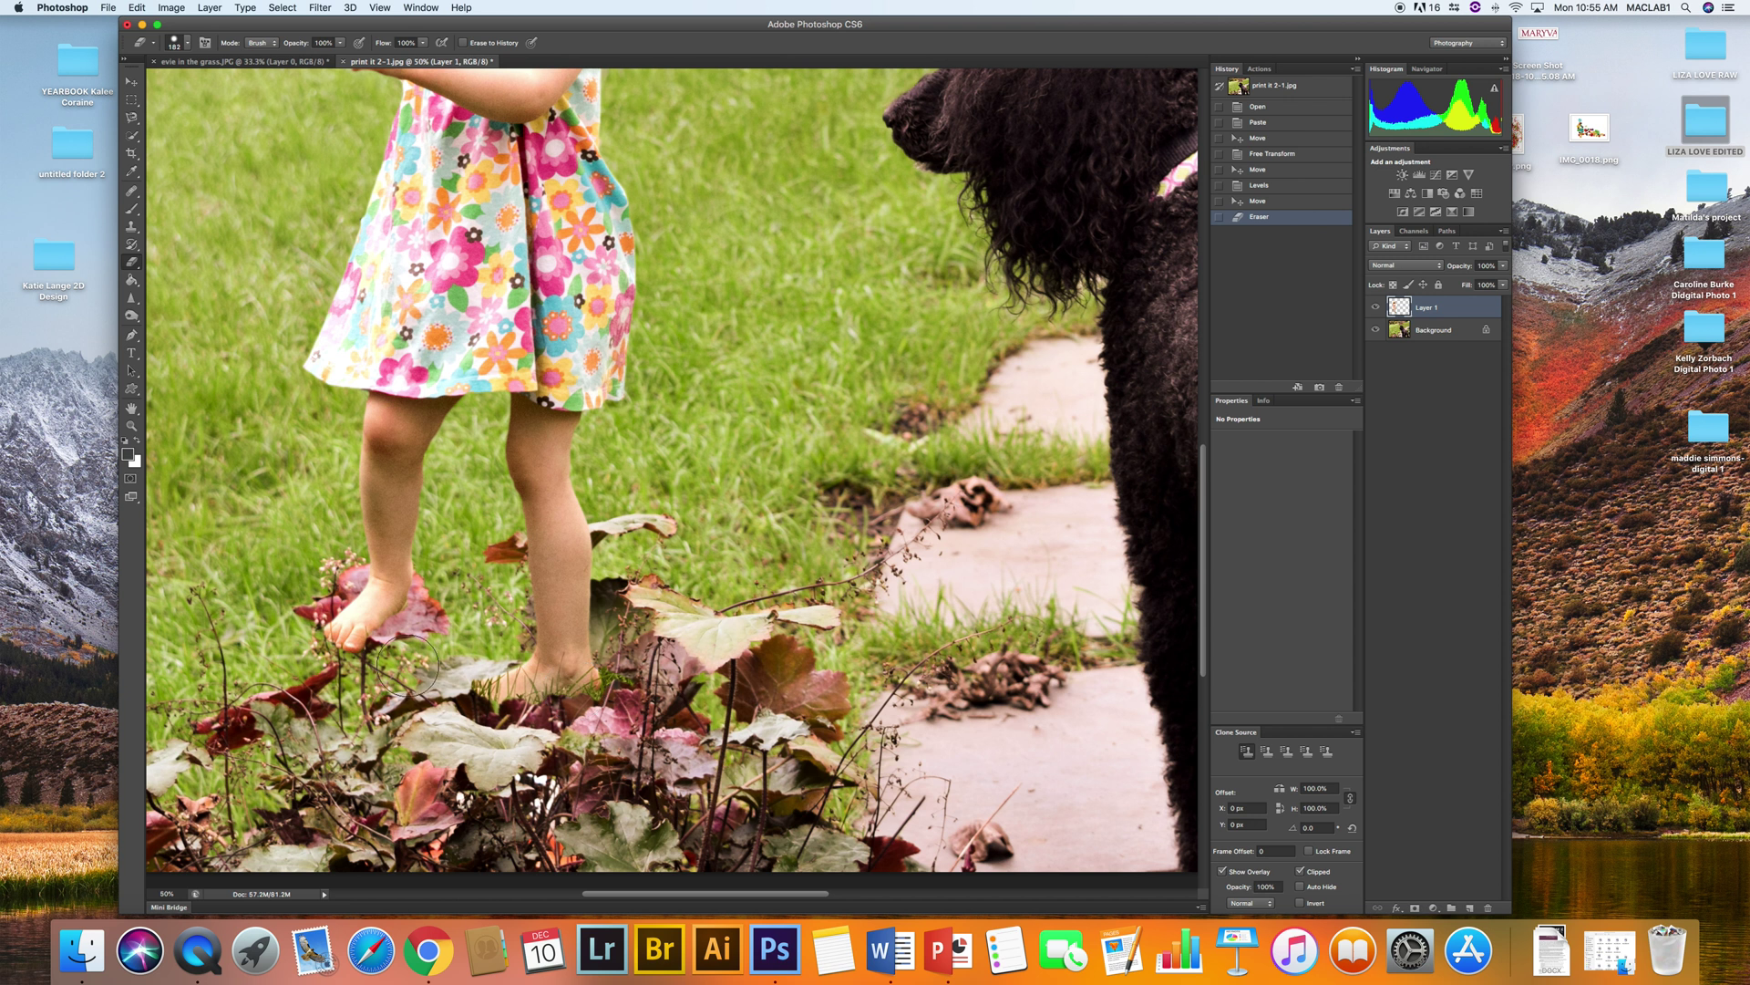
pyautogui.moveTo(389, 653)
pyautogui.mouseDown()
pyautogui.moveTo(311, 659)
pyautogui.moveTo(382, 667)
pyautogui.moveTo(322, 634)
pyautogui.moveTo(390, 619)
pyautogui.moveTo(375, 598)
pyautogui.moveTo(412, 619)
pyautogui.moveTo(378, 602)
pyautogui.mouseUp()
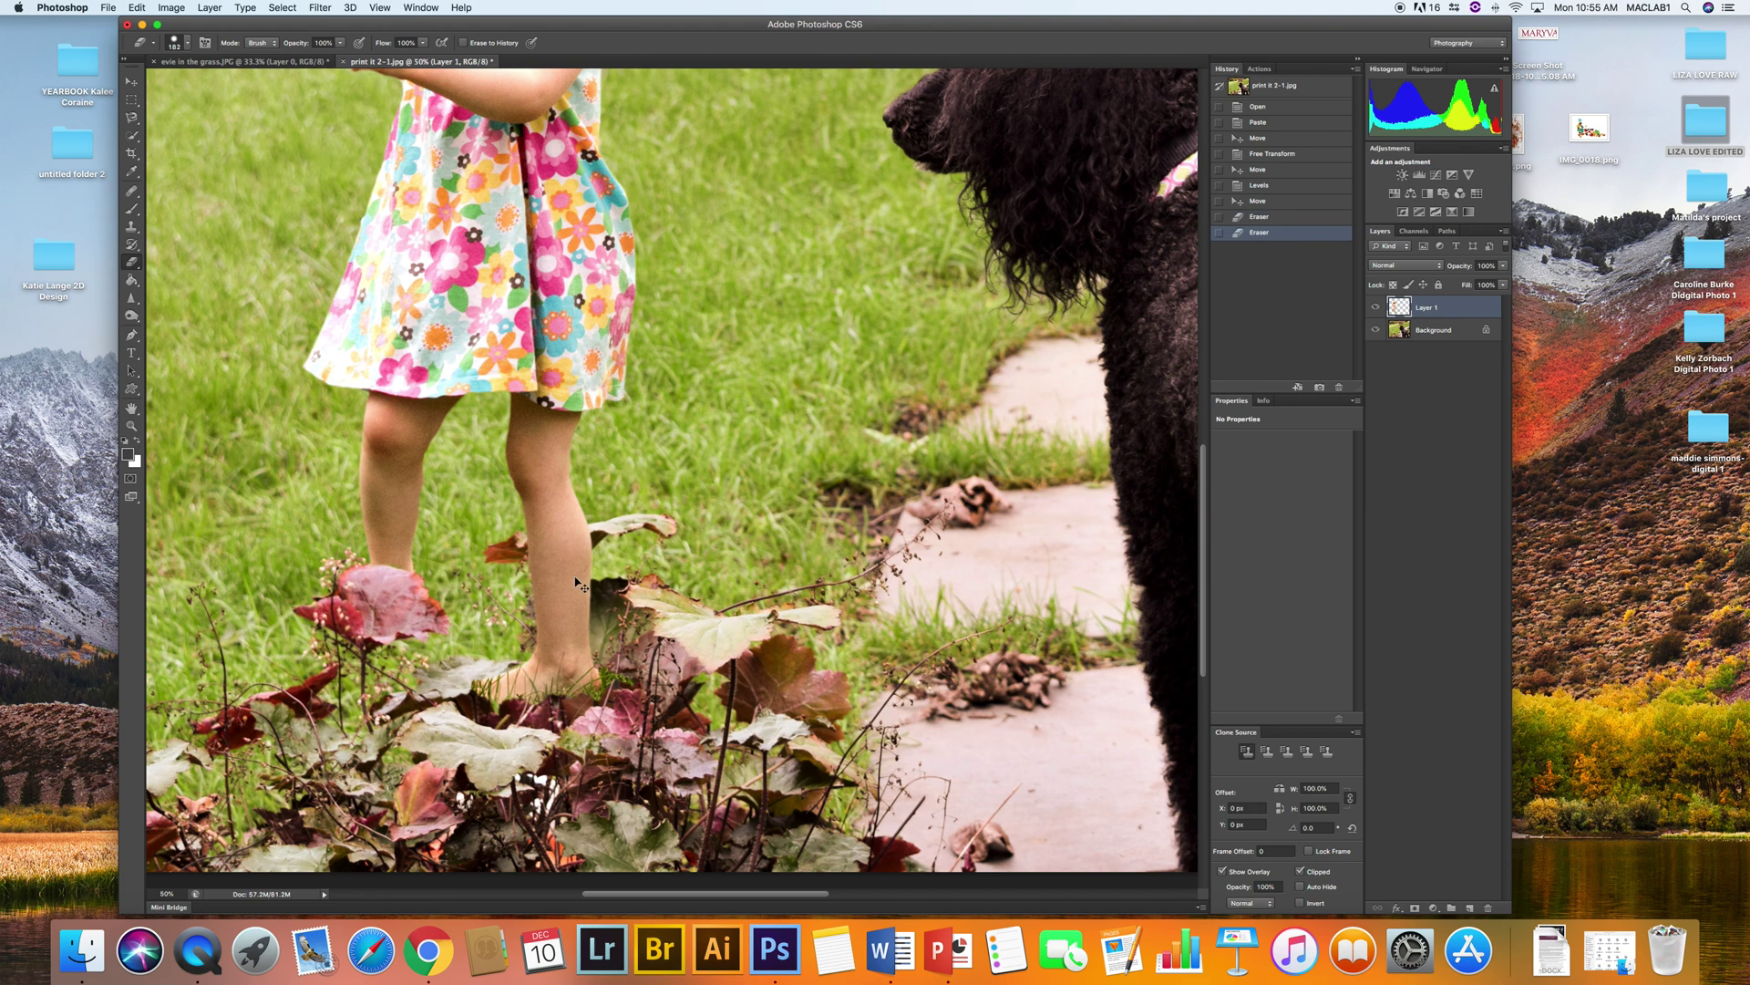
pyautogui.press('super+equal')
pyautogui.press('super+minus')
pyautogui.press('super+minus')
pyautogui.press('super+minus')
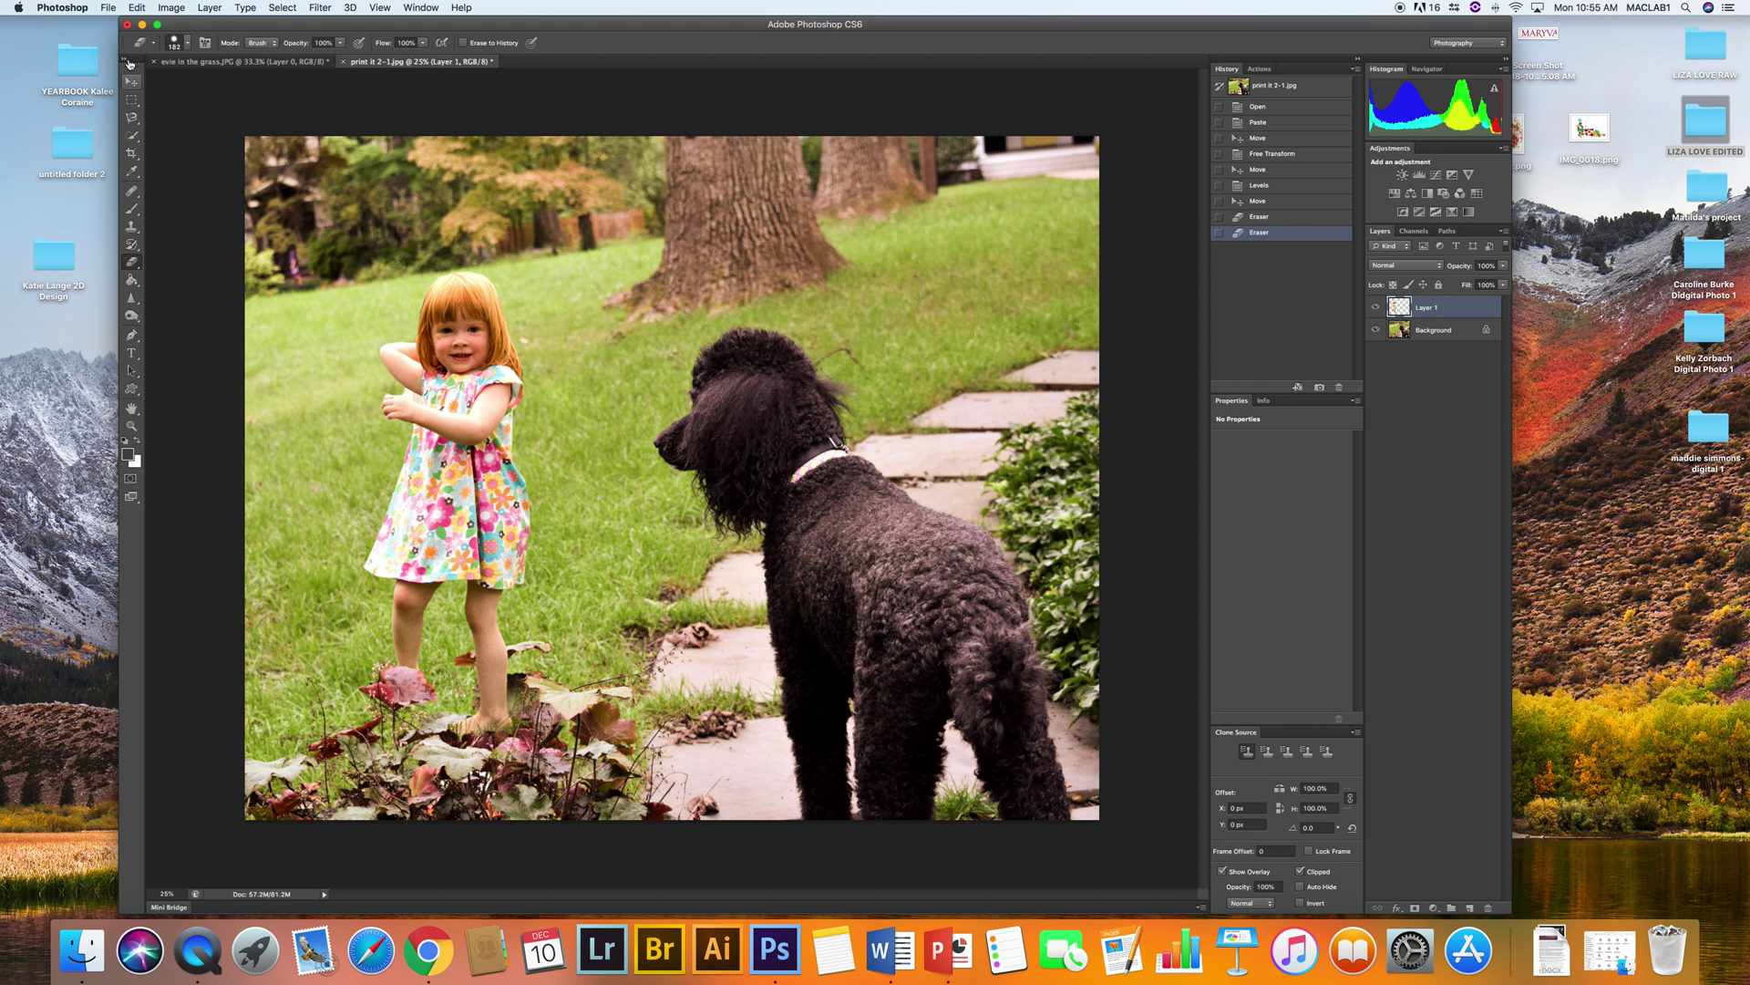
pyautogui.click(168, 9)
pyautogui.moveTo(219, 49)
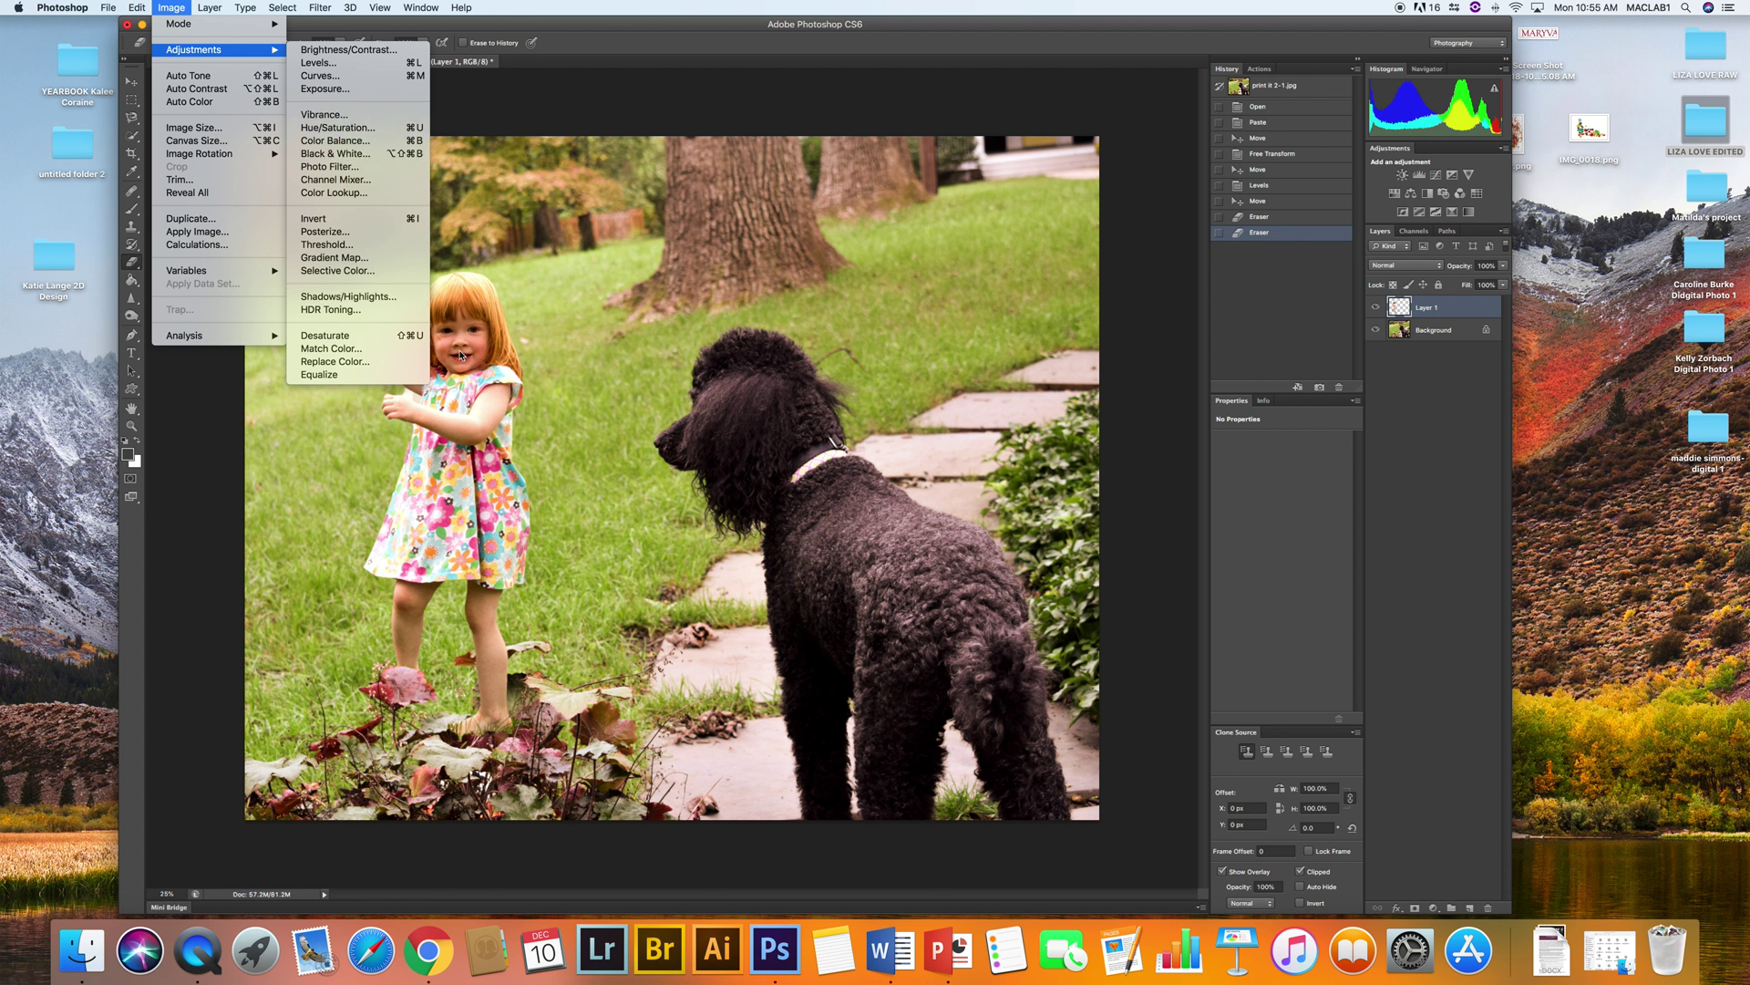
pyautogui.click(521, 131)
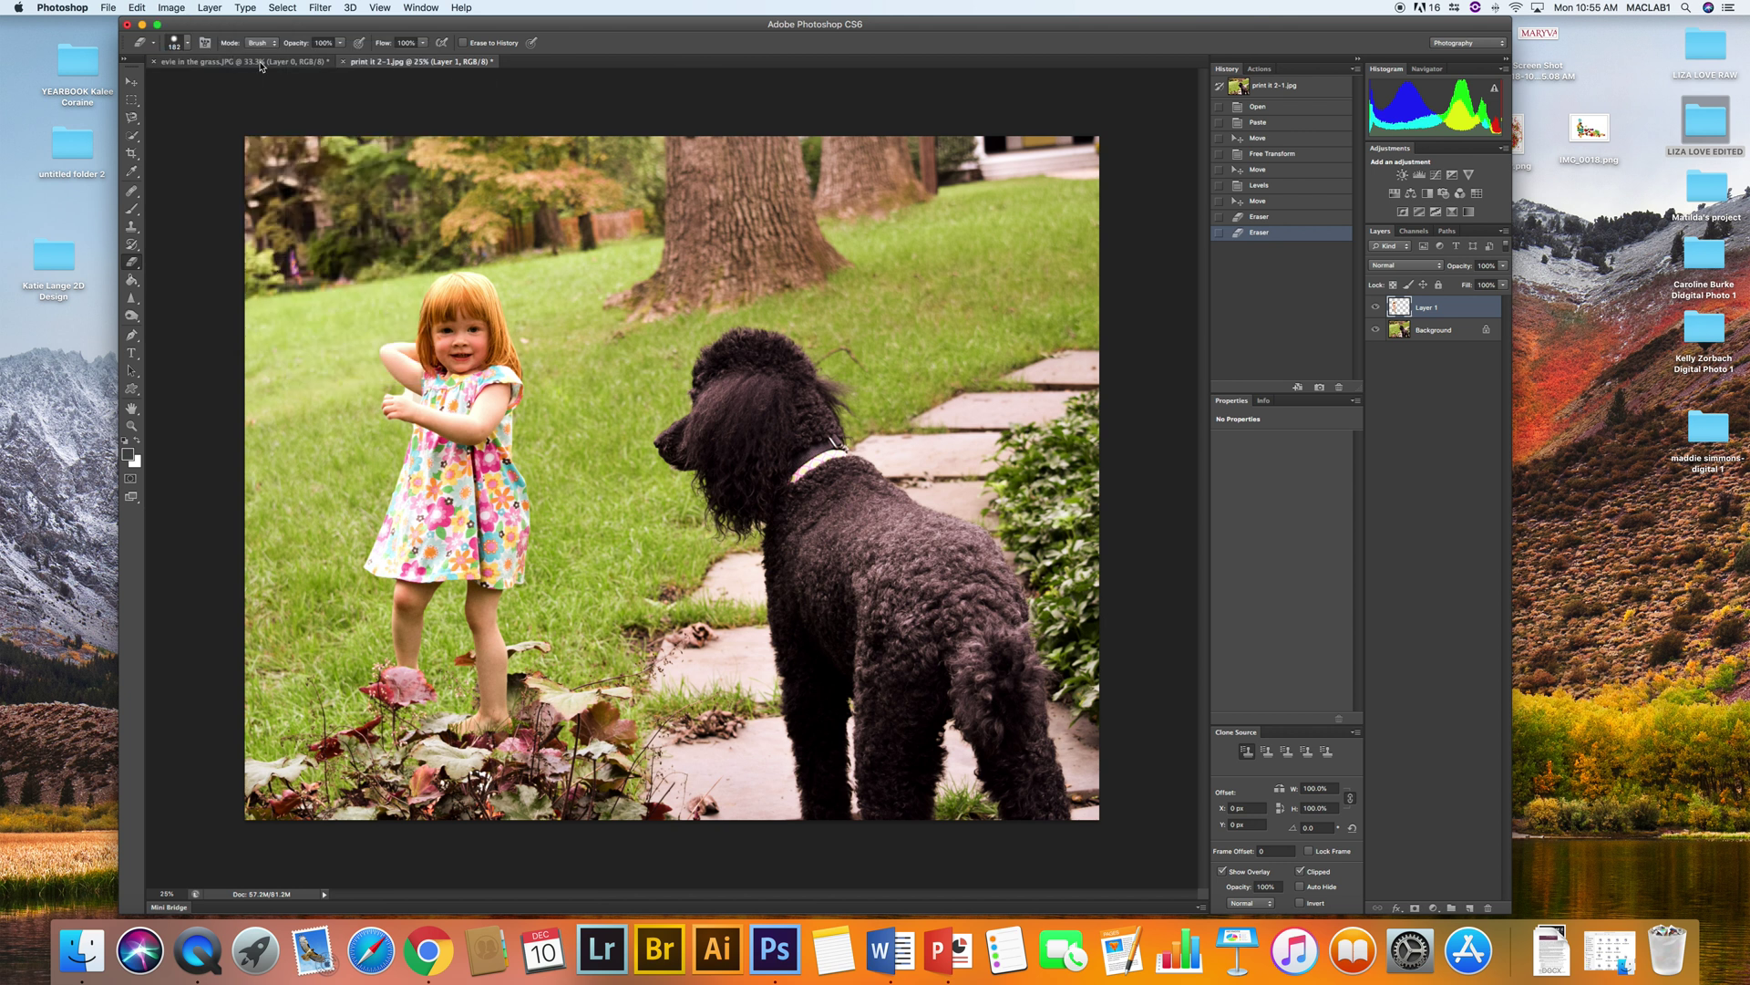